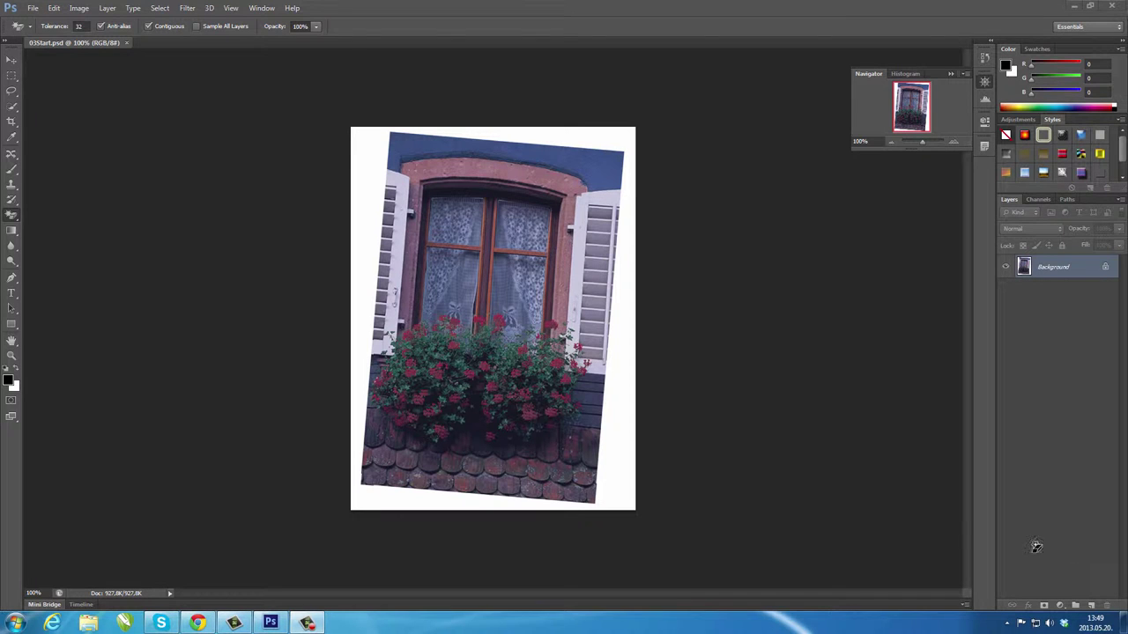
Choose the Spot Healing Brush Tool from the healing tools flyout
left_click(13, 158)
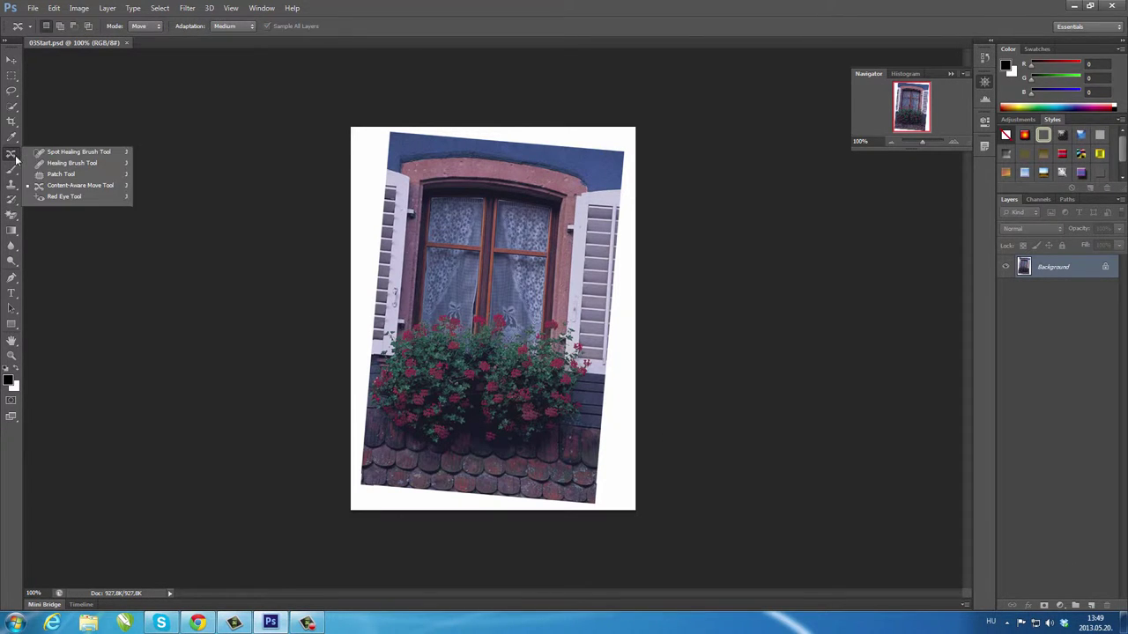
left_click(88, 153)
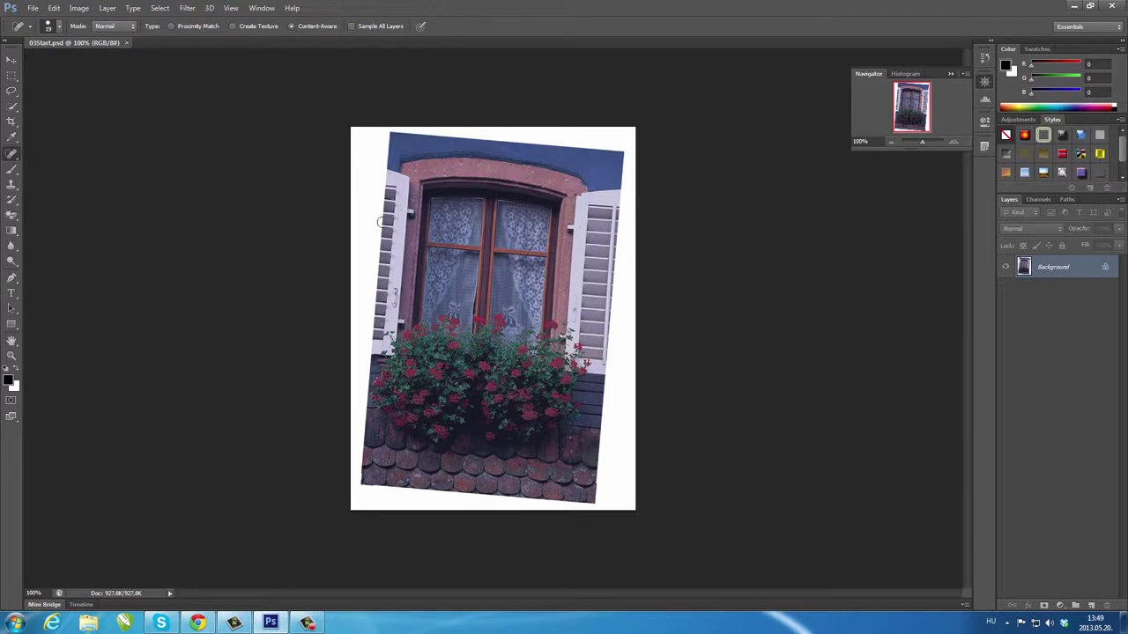
Spot-heal a strip along the top of the photo above the arch
left_click(405, 145)
mouse_move(405, 145)
left_mouse_down()
mouse_move(566, 154)
mouse_move(405, 144)
left_mouse_up()
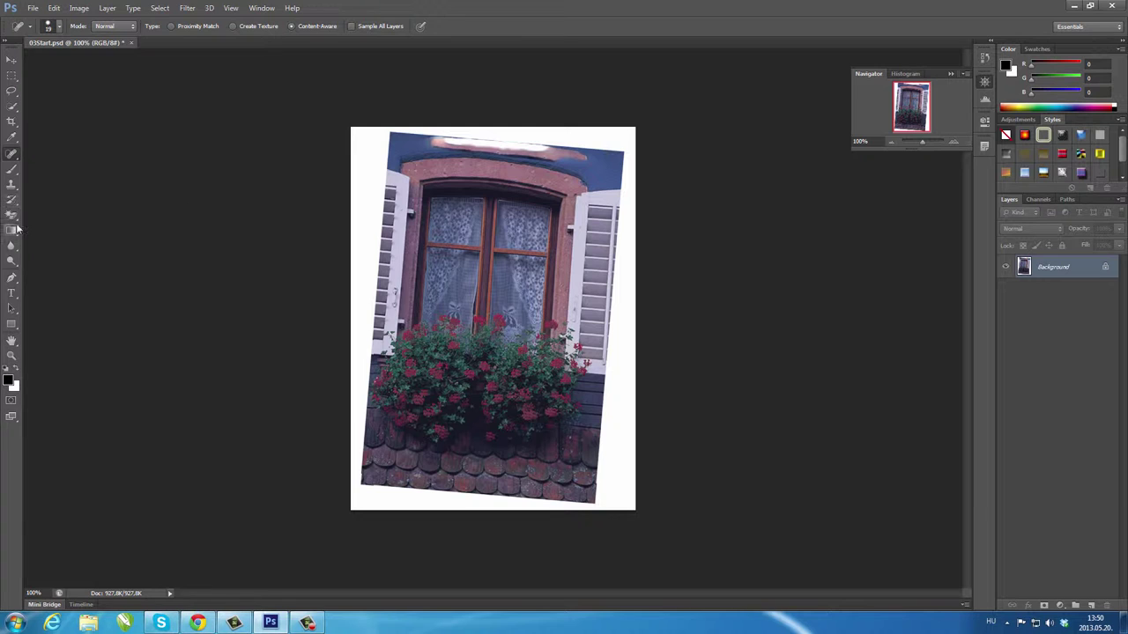
right_click(13, 154)
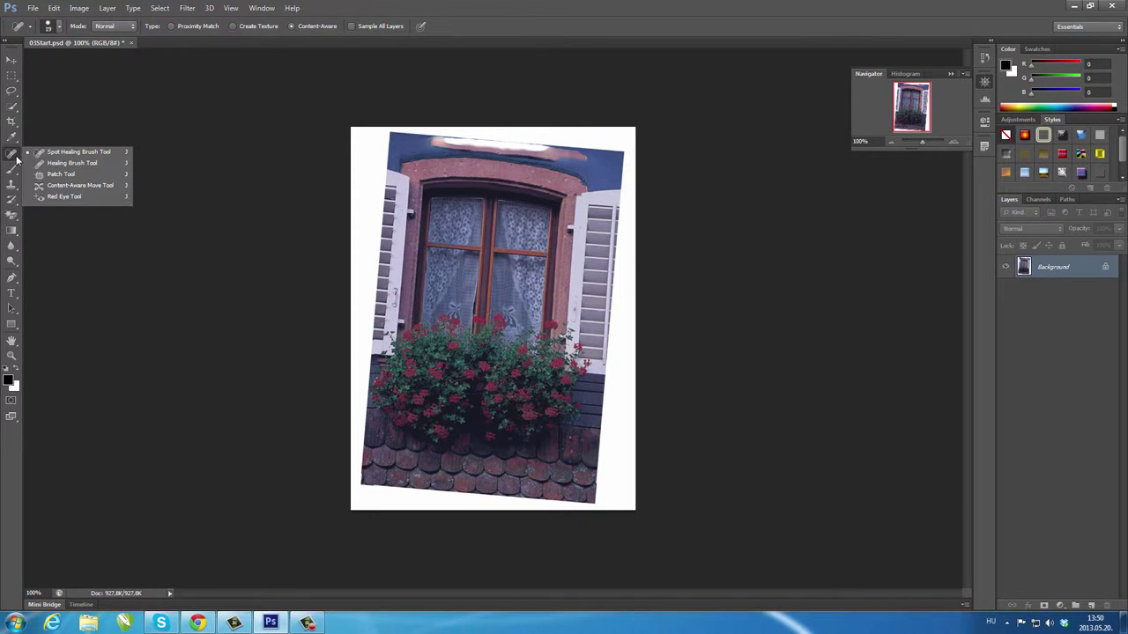
With the Healing Brush, sample a source point and heal a stroke across the roof tiles
left_click(70, 164)
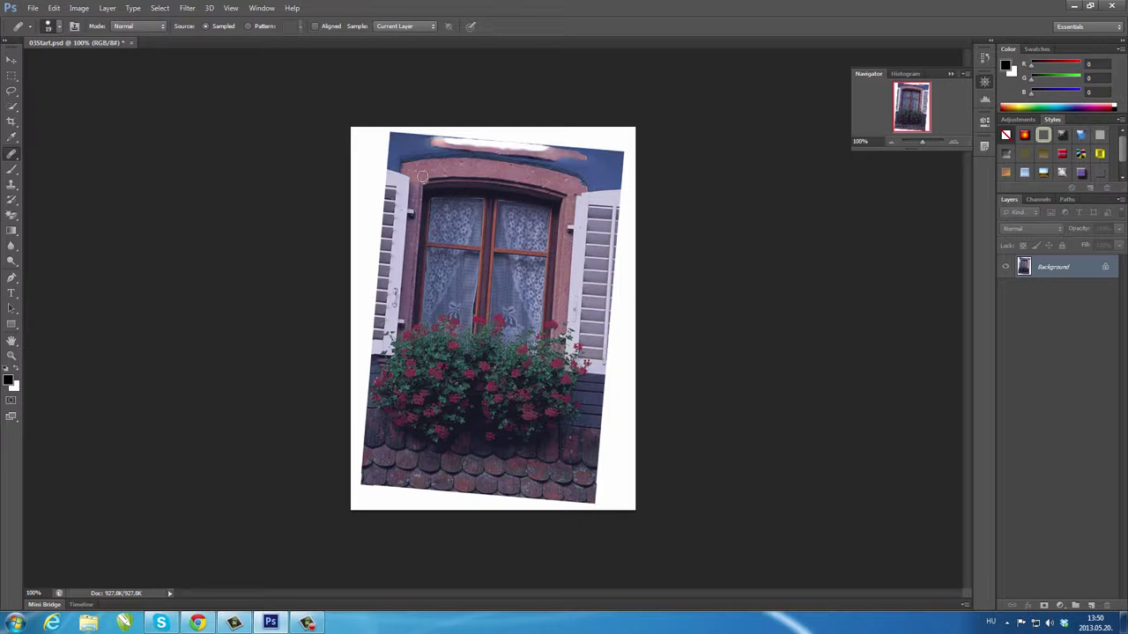
left_click(435, 292)
left_click_drag(387, 454, 487, 463)
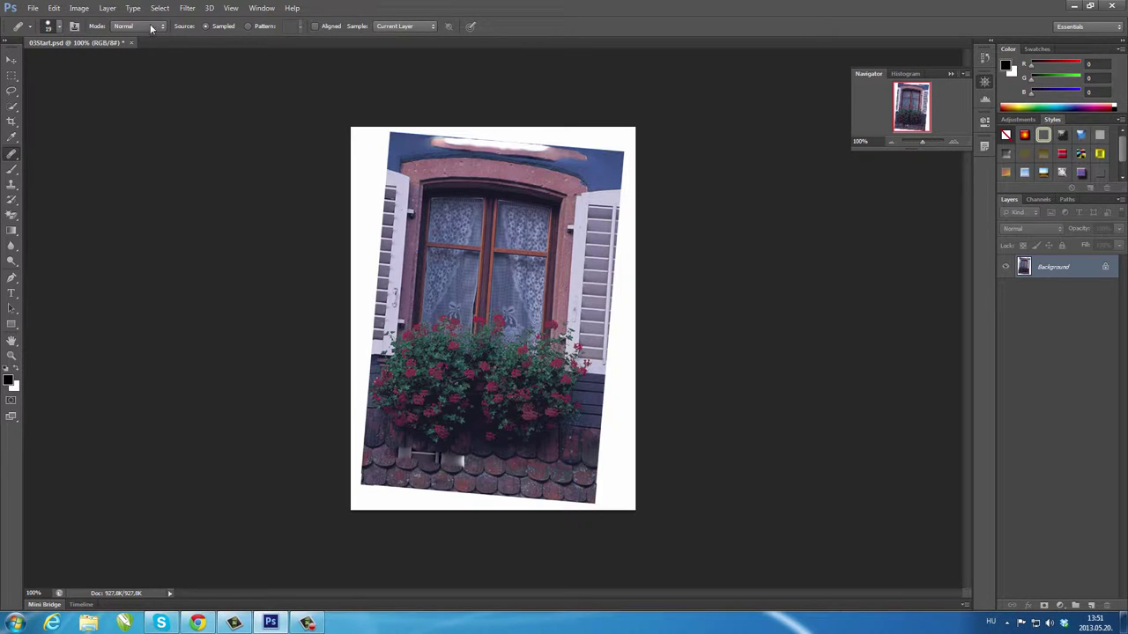
Adjust the healing brush tip in the preset picker, settling on 70 px with 35% hardness
left_click(59, 28)
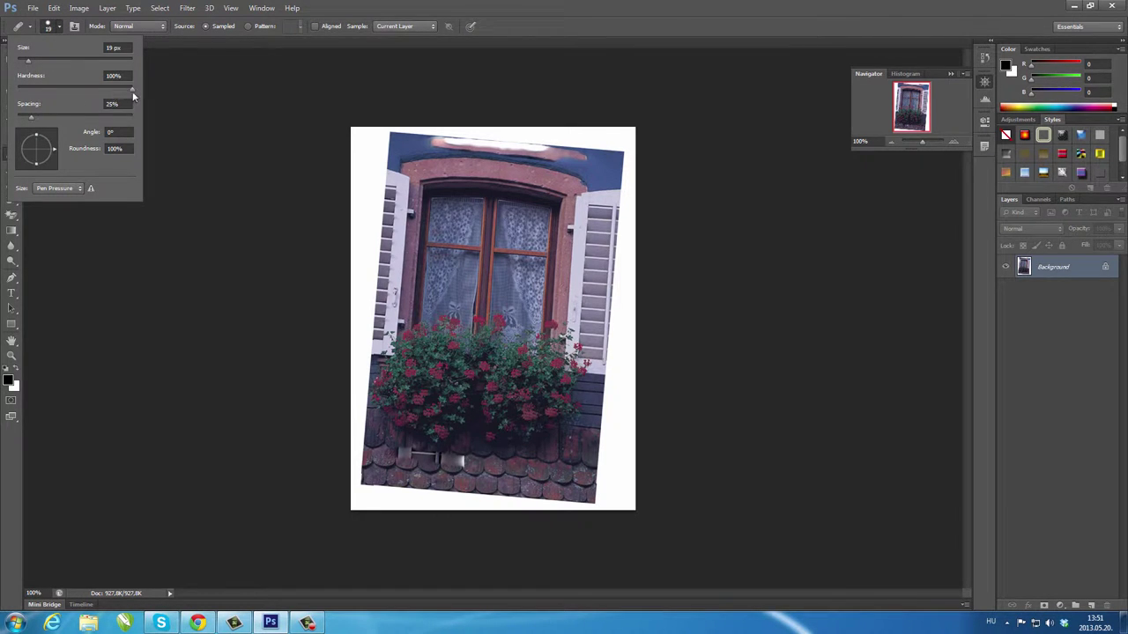
mouse_move(132, 88)
left_mouse_down()
mouse_move(37, 90)
mouse_move(39, 60)
left_mouse_up()
mouse_move(72, 59)
left_mouse_down()
mouse_move(119, 58)
mouse_move(52, 56)
mouse_move(89, 64)
left_mouse_up()
mouse_move(95, 60)
left_mouse_down()
mouse_move(59, 60)
mouse_move(54, 89)
left_mouse_up()
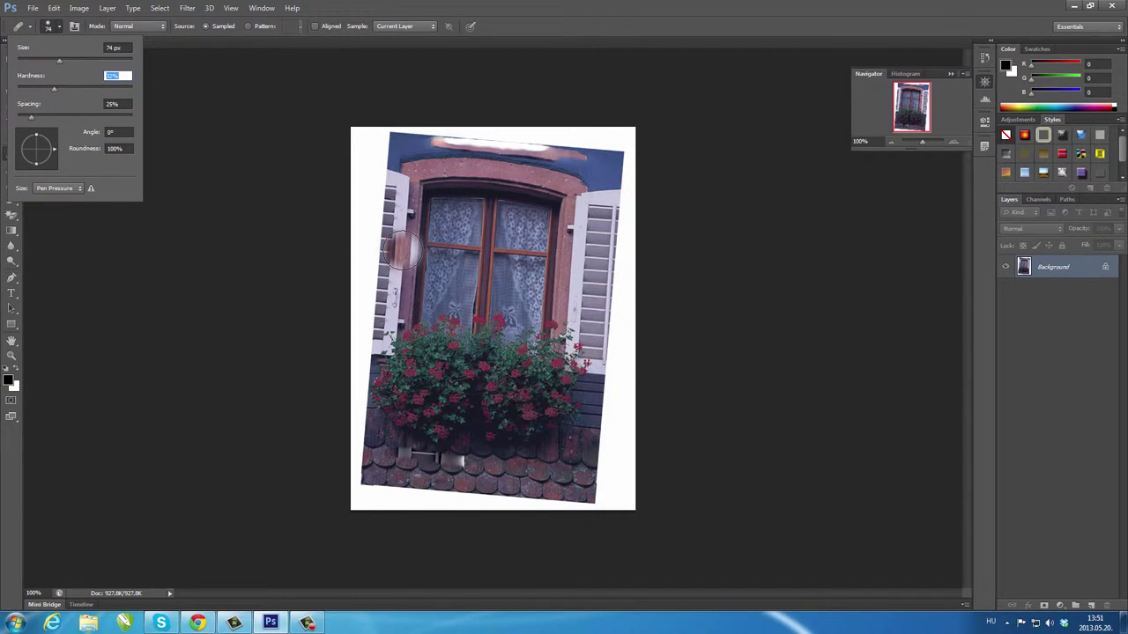
key("Escape")
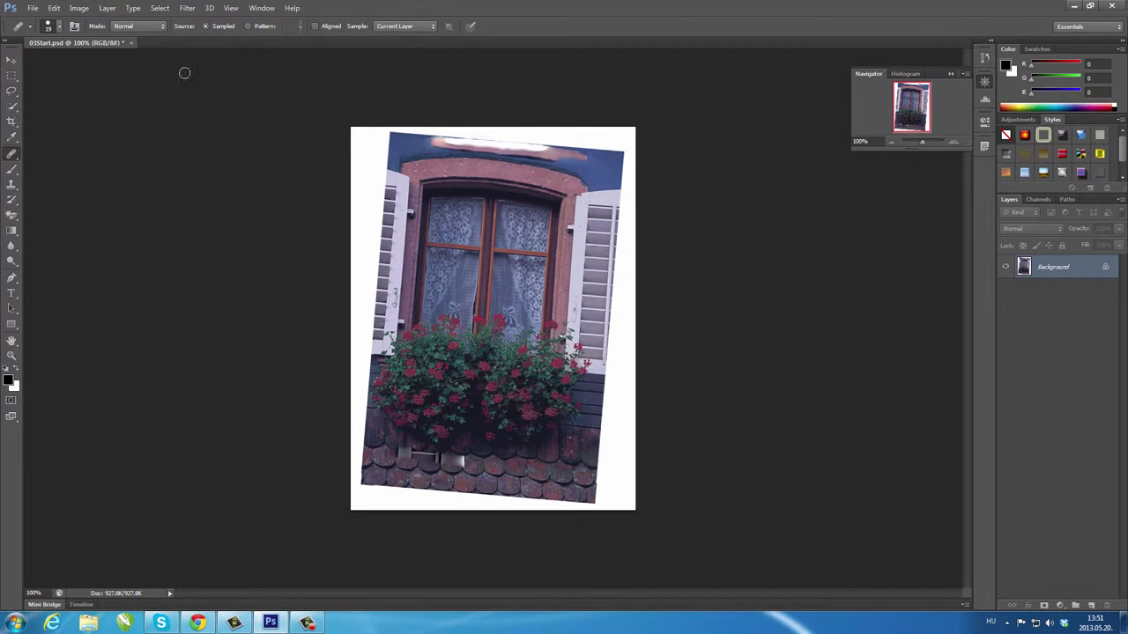
left_click(61, 27)
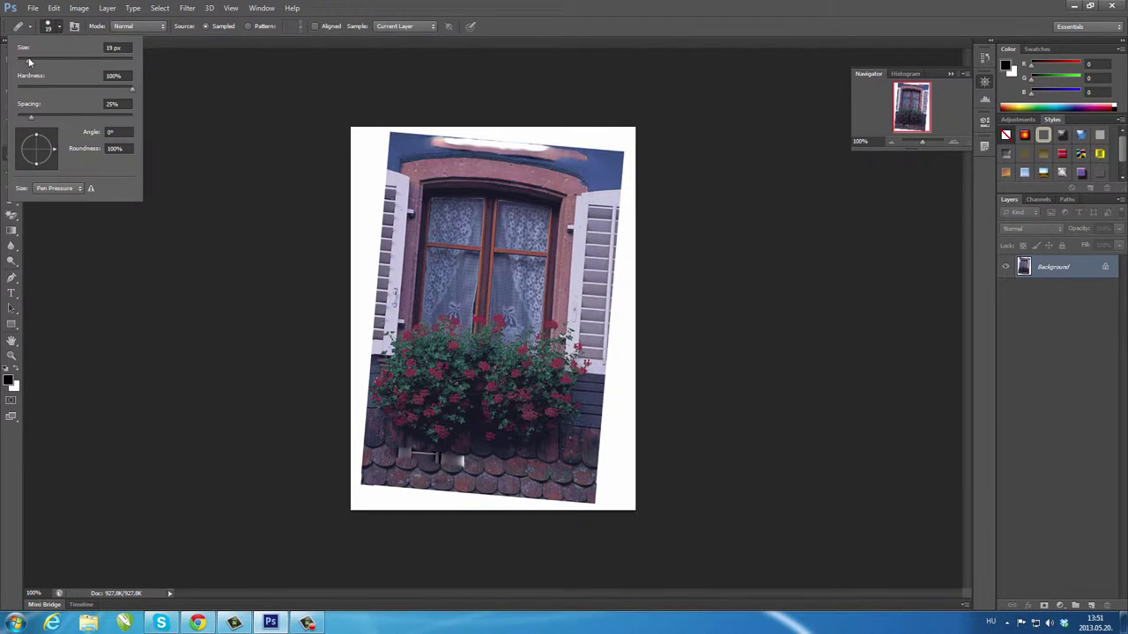
left_click_drag(29, 60, 57, 60)
left_click_drag(133, 89, 59, 89)
Heal roof-tile texture over both window panes' curtains, undoing misplaced dabs
key("Return")
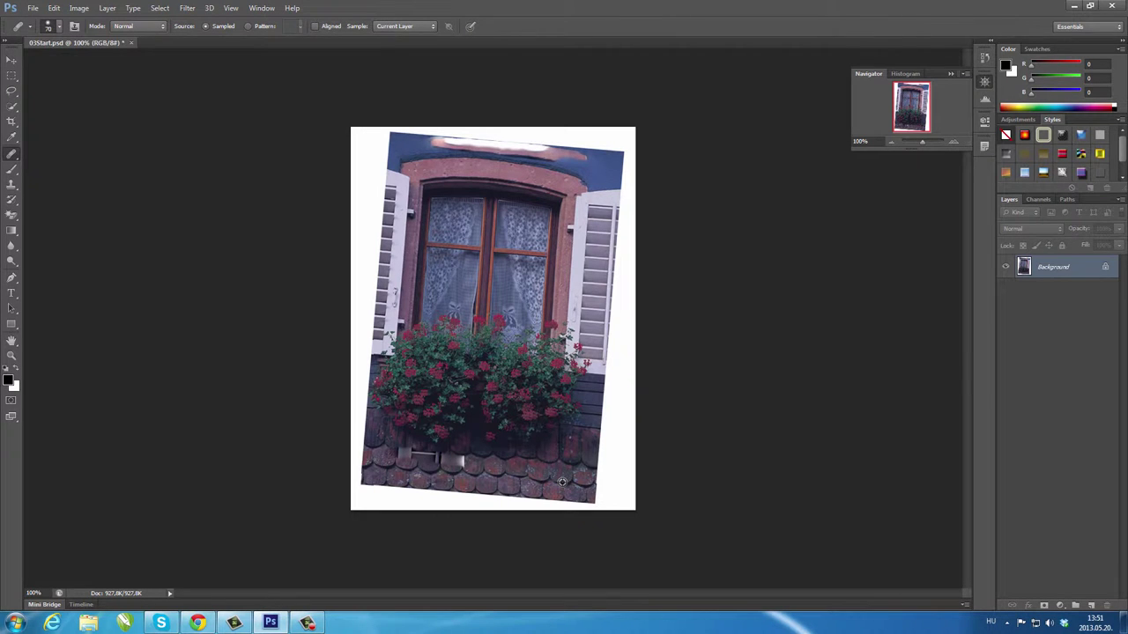
left_click(515, 310)
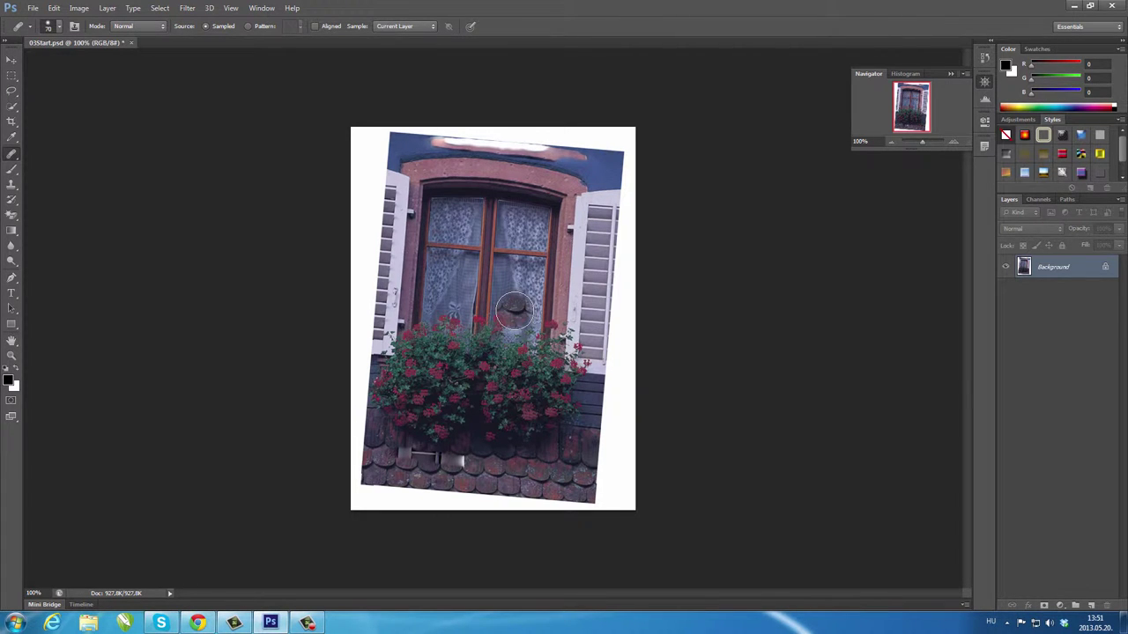
key("ctrl+z")
left_click(521, 300)
key("ctrl+z")
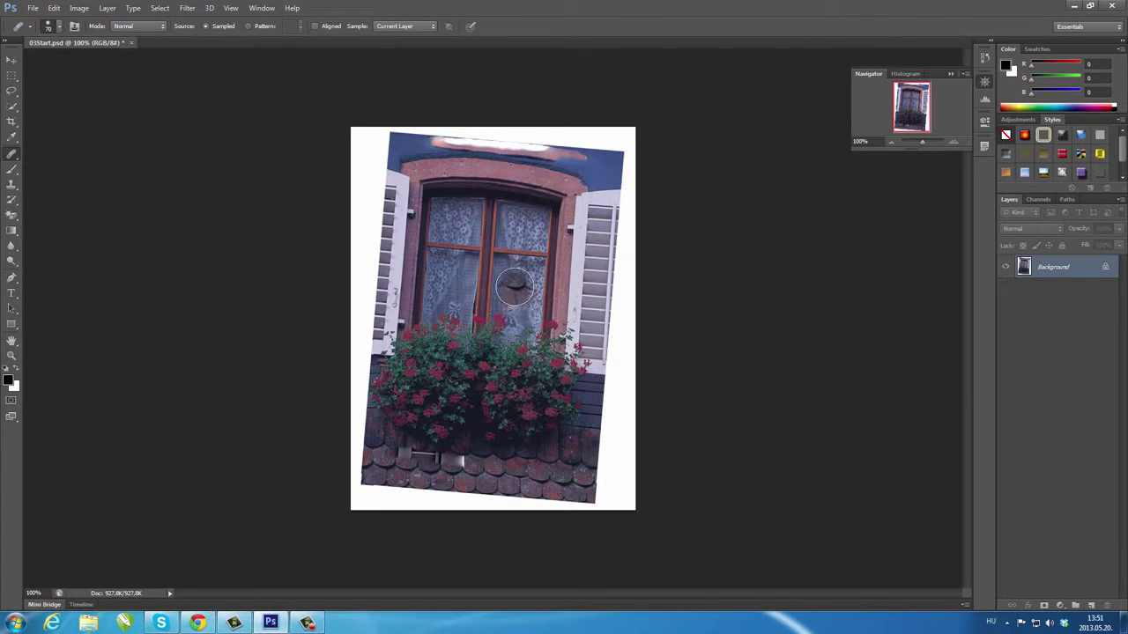
left_click(519, 284)
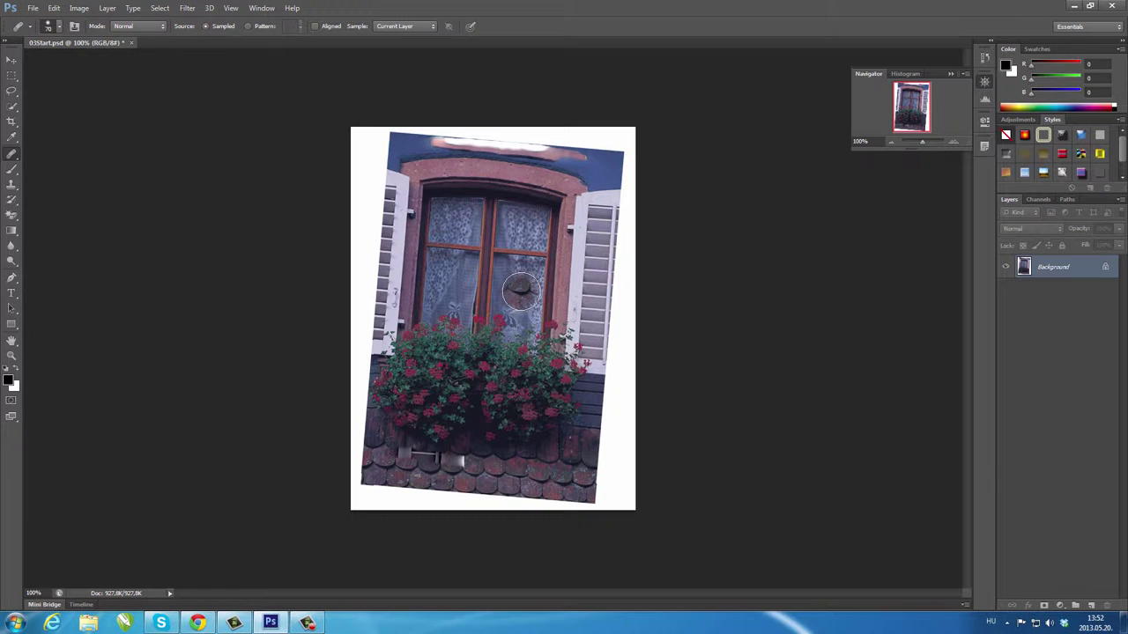
mouse_move(519, 291)
left_mouse_down()
mouse_move(520, 277)
mouse_move(511, 293)
mouse_move(529, 315)
left_mouse_up()
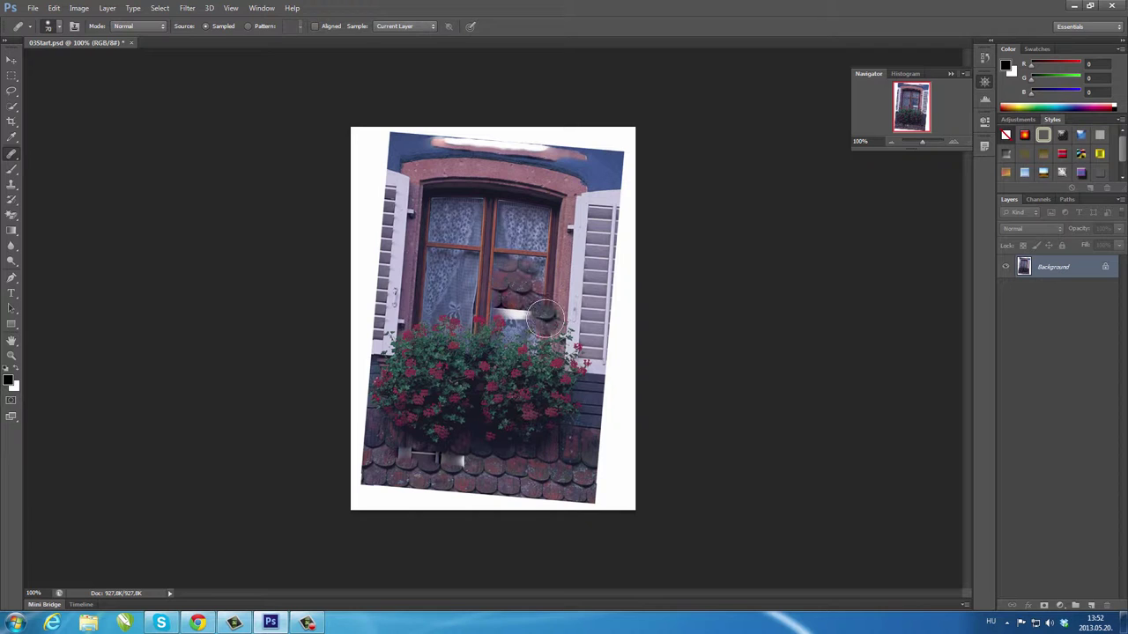
mouse_move(465, 300)
left_mouse_down()
mouse_move(453, 274)
mouse_move(451, 291)
mouse_move(449, 212)
mouse_move(527, 230)
left_mouse_up()
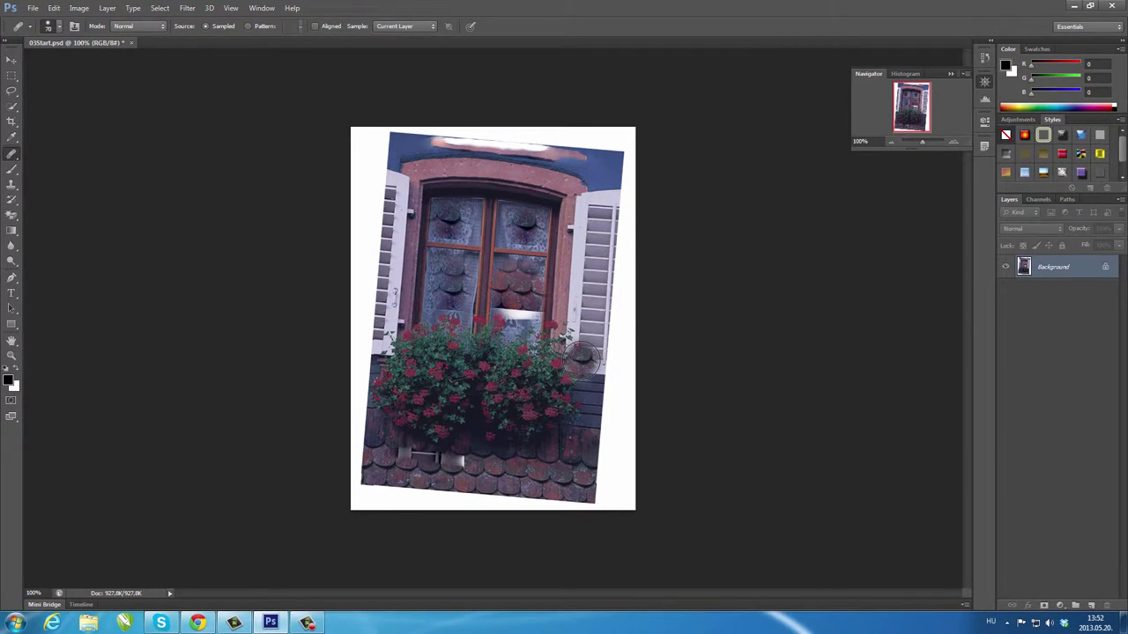
Switch to the Patch Tool and outline, then drop, a trial area on the roof tiles
right_click(14, 161)
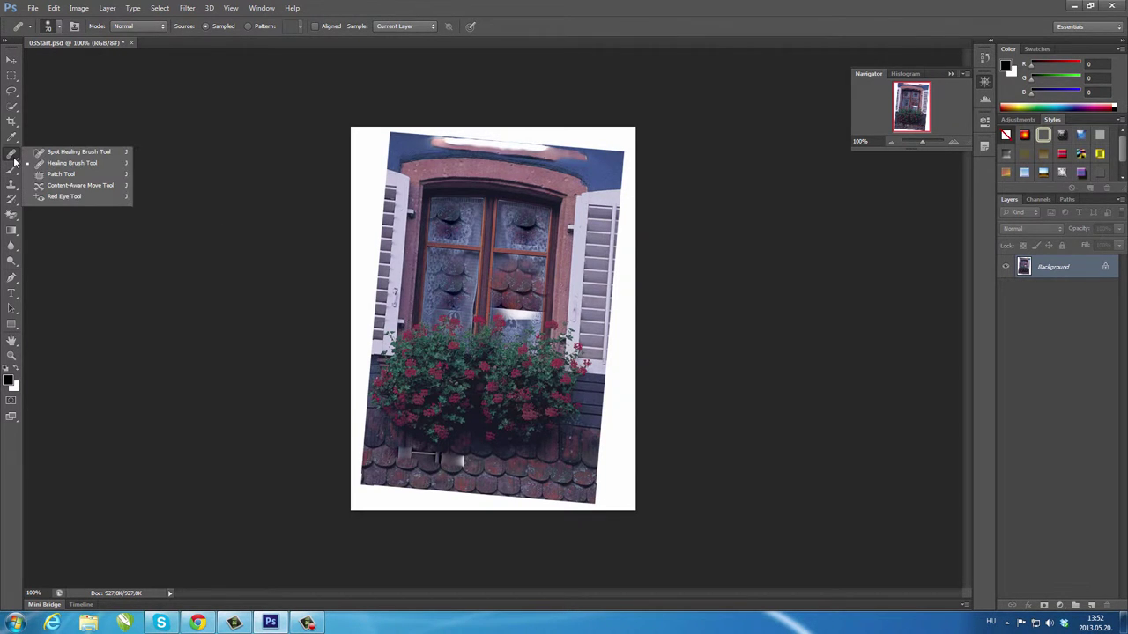
left_click(66, 175)
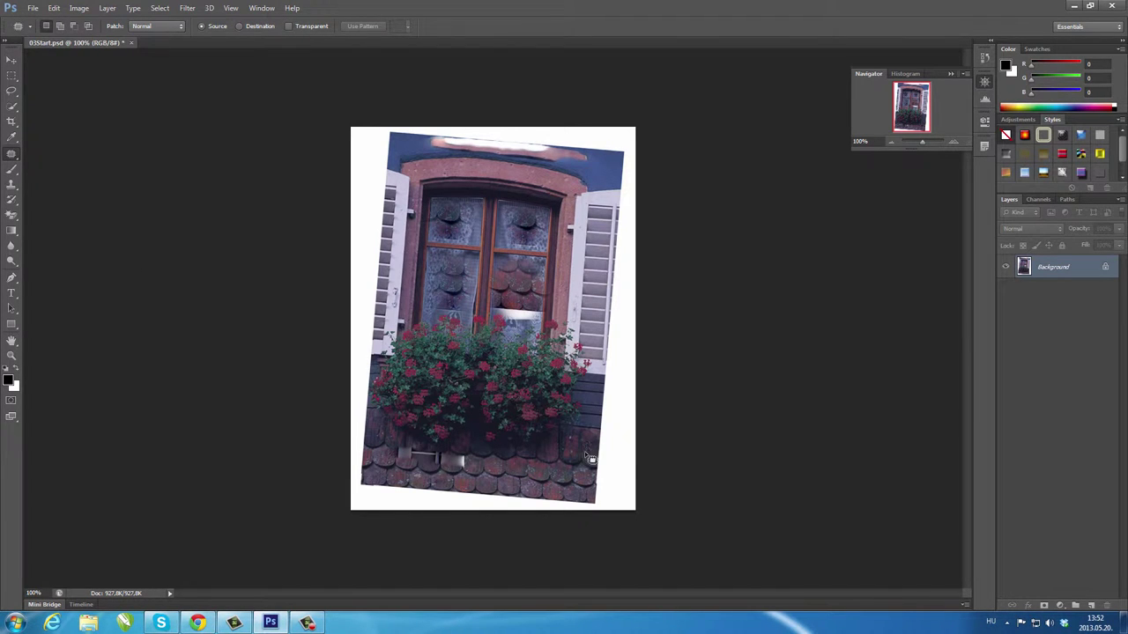
left_click_drag(584, 451, 533, 444)
left_click_drag(577, 439, 590, 451)
left_click(446, 266)
Patch the lower-left window pane using the upper shutter slats as source
mouse_move(480, 289)
left_mouse_down()
mouse_move(434, 270)
mouse_move(447, 289)
mouse_move(515, 288)
left_mouse_up()
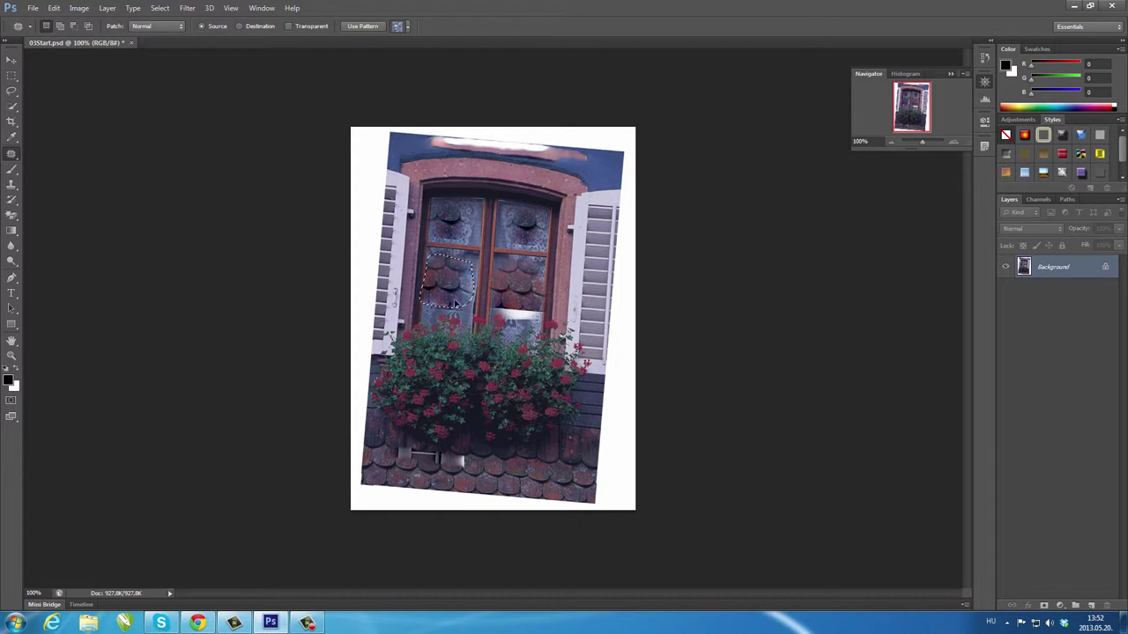
left_click_drag(464, 283, 589, 243)
left_click_drag(592, 242, 593, 243)
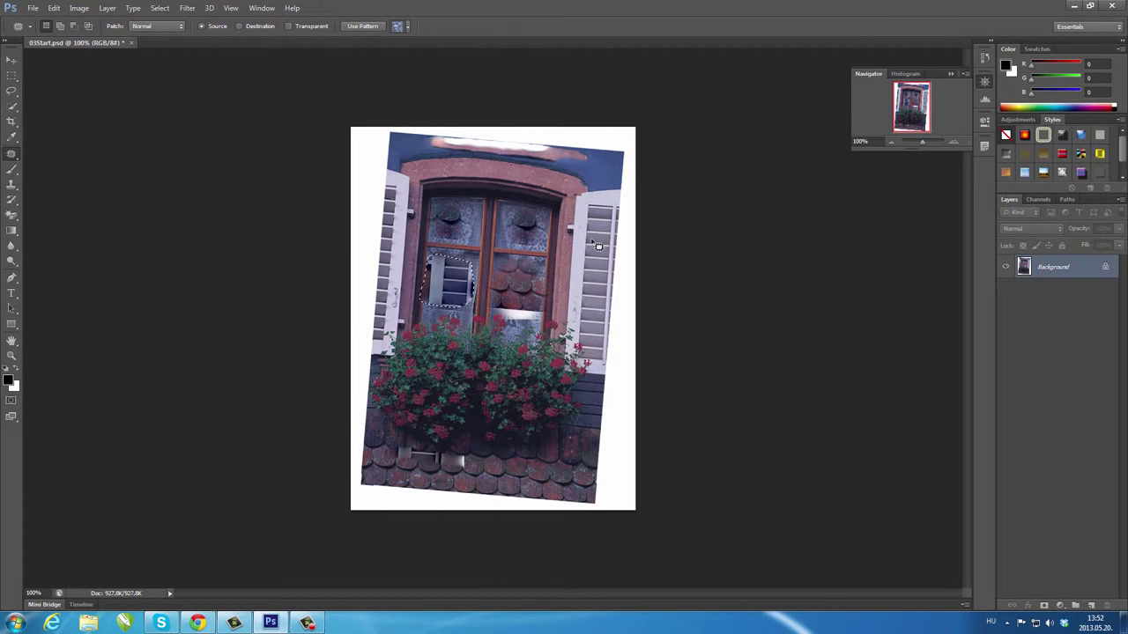
left_click_drag(458, 269, 524, 226)
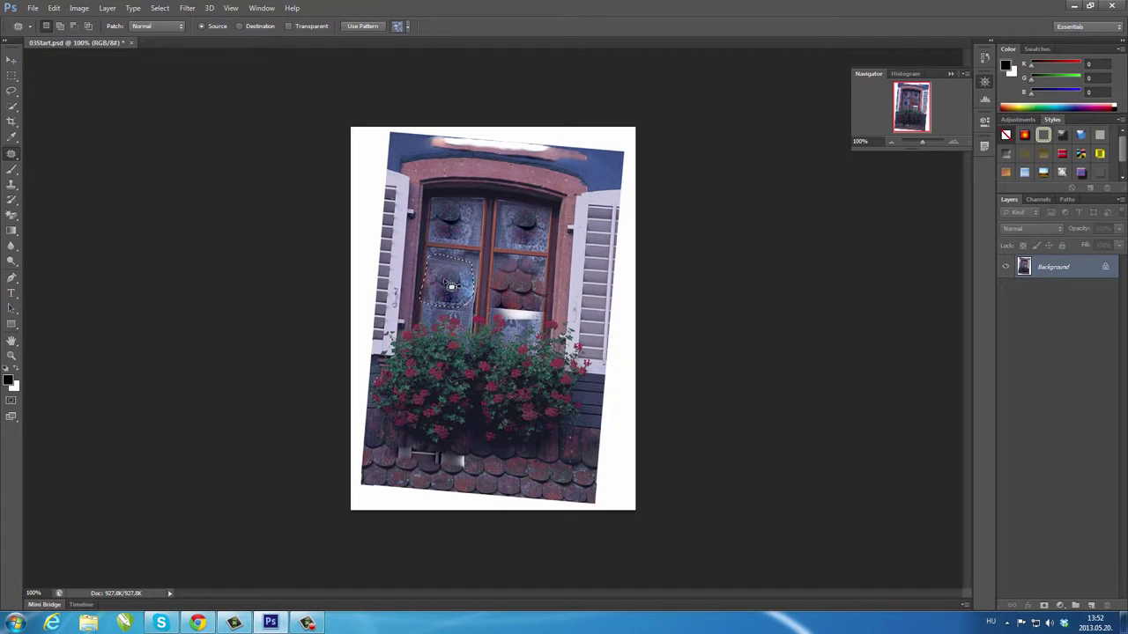
left_click_drag(451, 285, 587, 292)
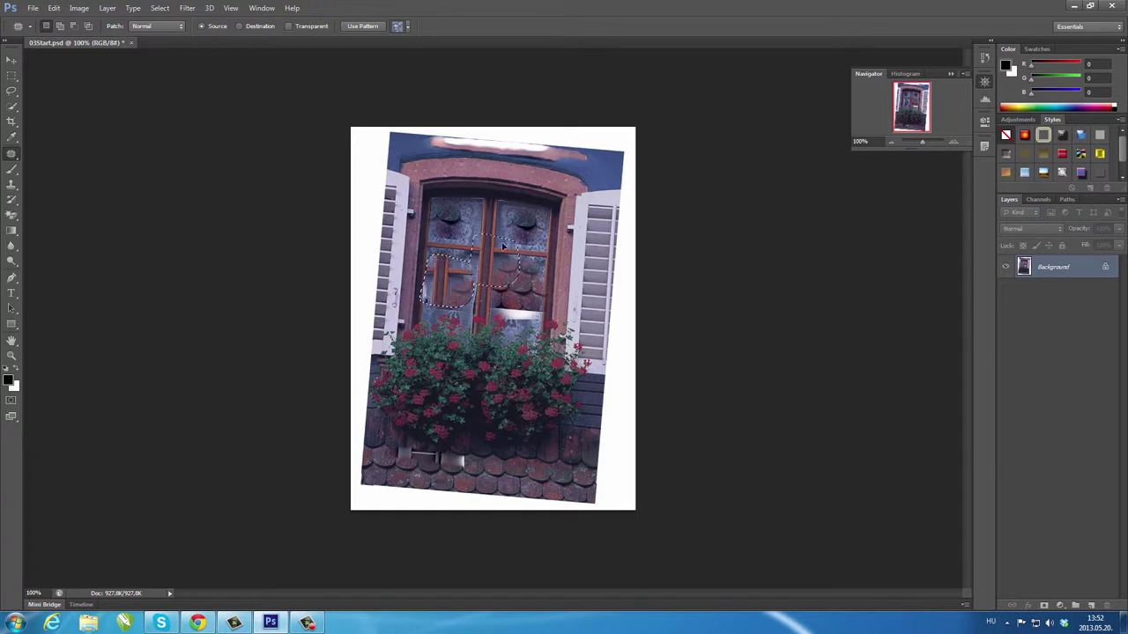
left_click_drag(503, 247, 568, 208)
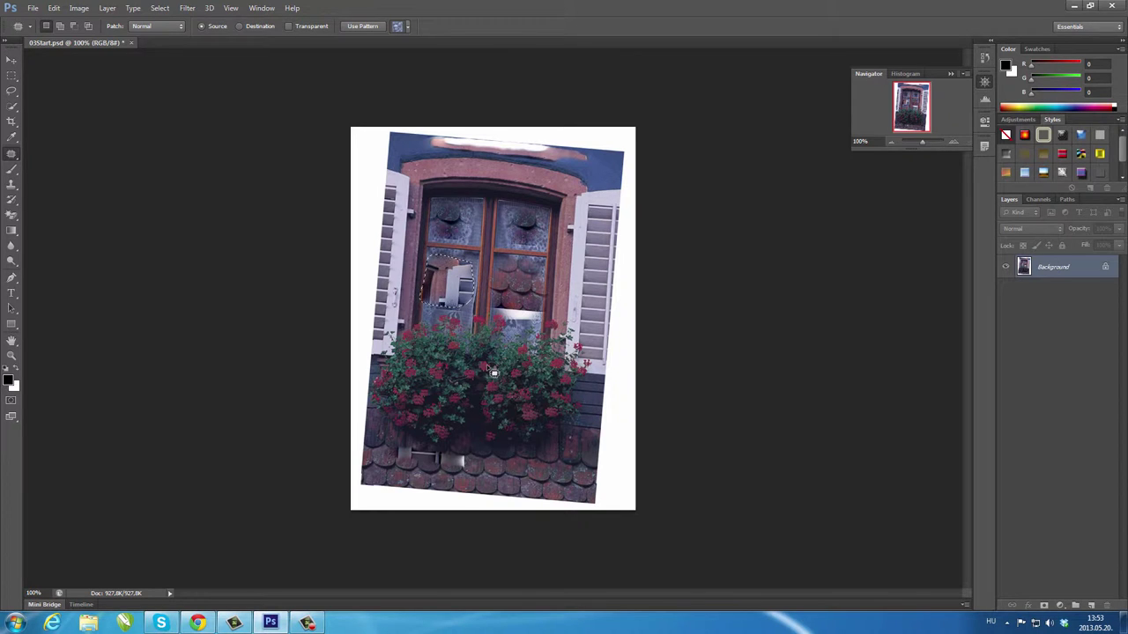
left_click(161, 10)
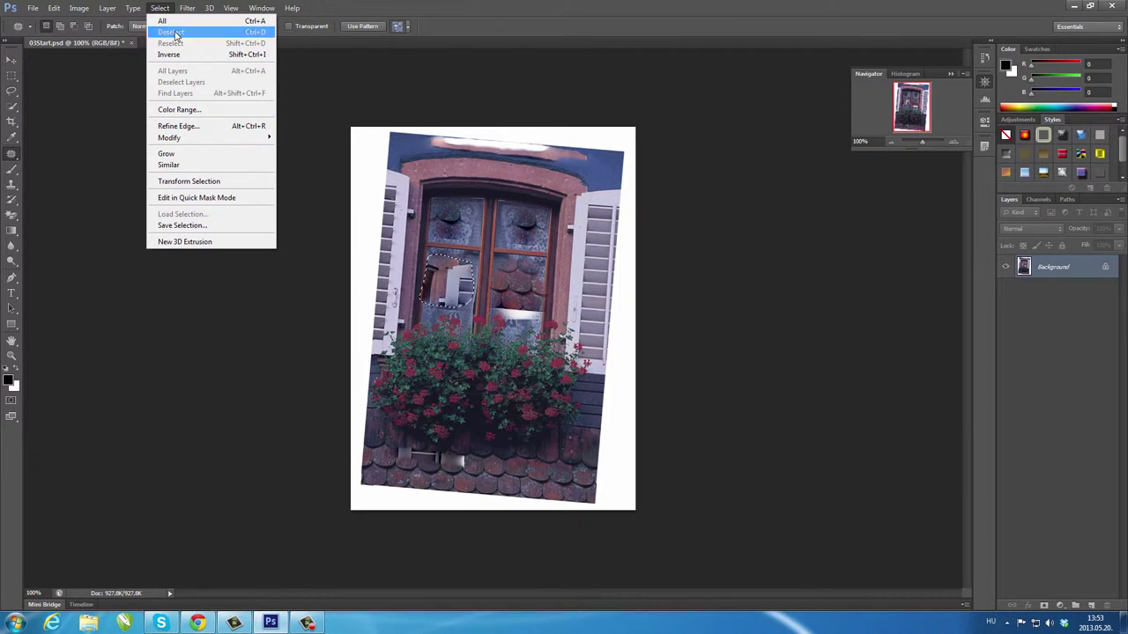
Deselect, then patch the right part of the flower box with grey siding
left_click(172, 32)
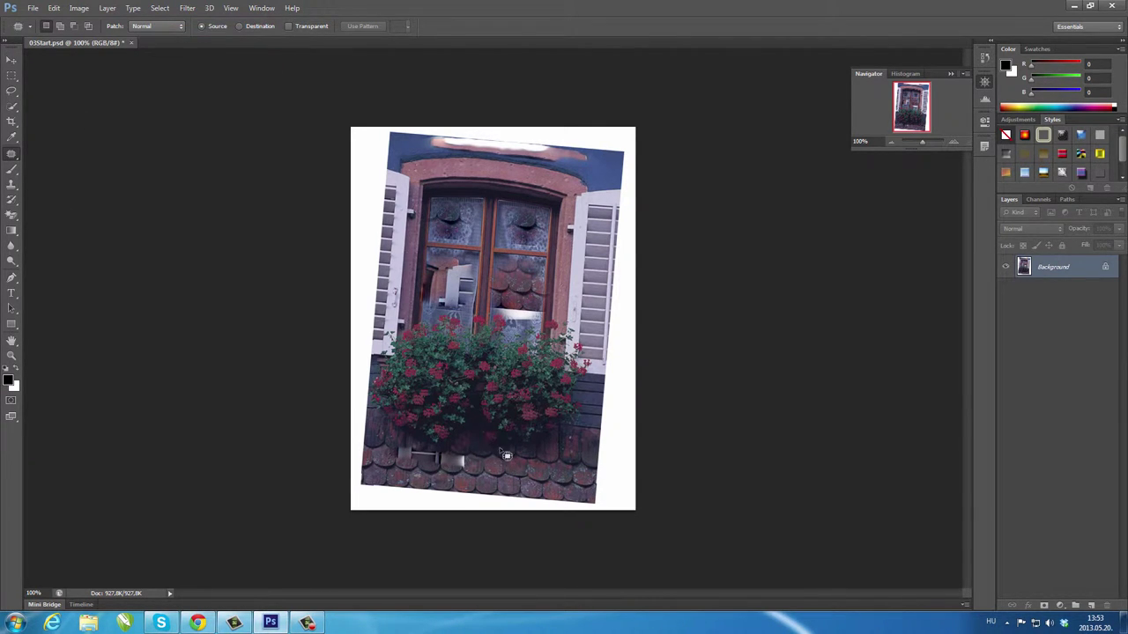
mouse_move(548, 436)
left_mouse_down()
mouse_move(489, 391)
mouse_move(580, 408)
mouse_move(582, 426)
mouse_move(549, 441)
left_mouse_up()
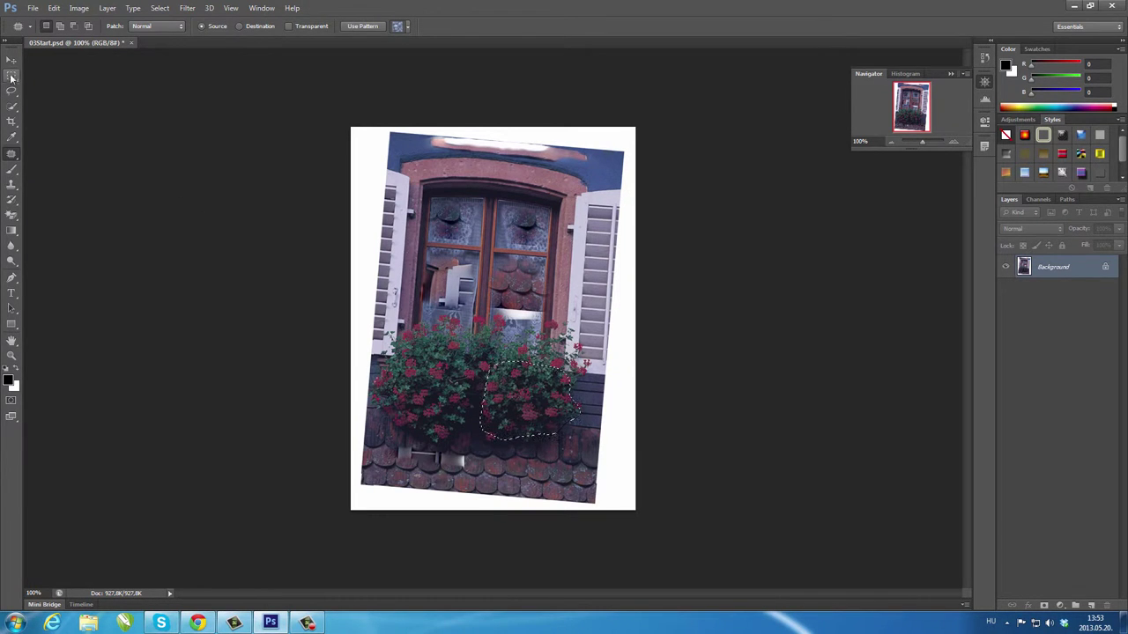
mouse_move(526, 388)
left_mouse_down()
mouse_move(567, 422)
mouse_move(562, 453)
left_mouse_up()
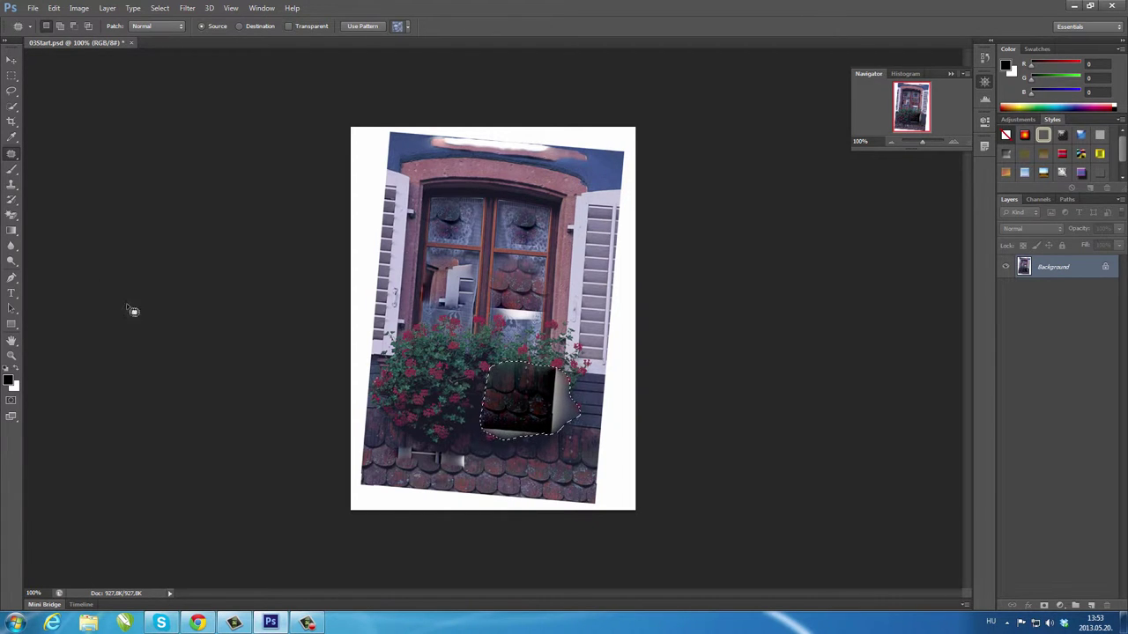
right_click(13, 158)
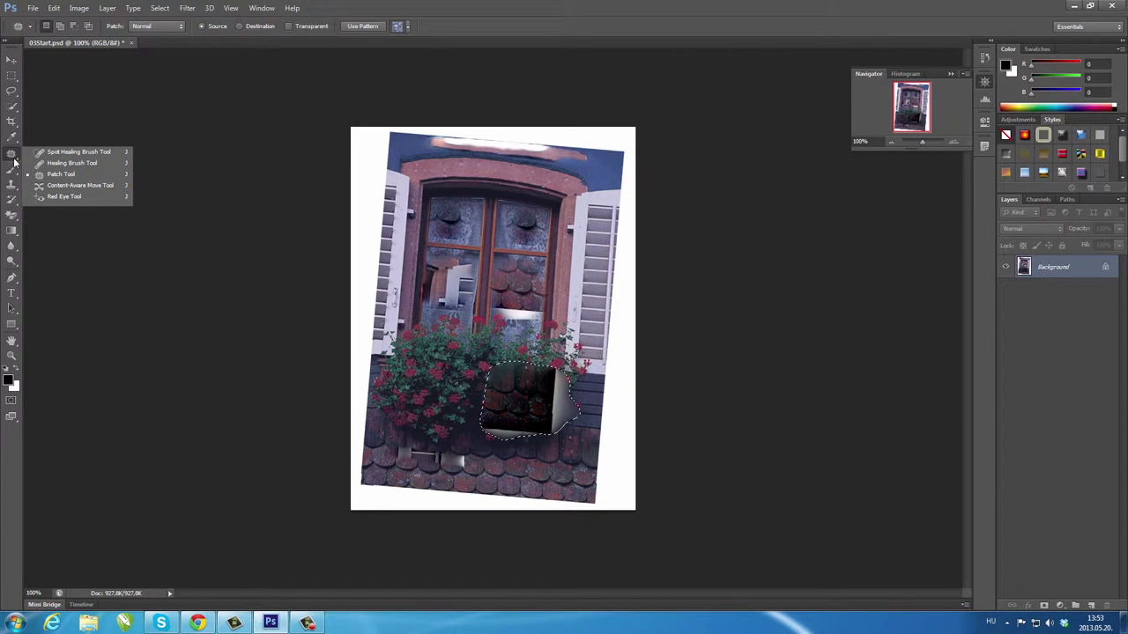
With the Content-Aware Move Tool, lasso roof tiles and move them up into the window panes
left_click(73, 185)
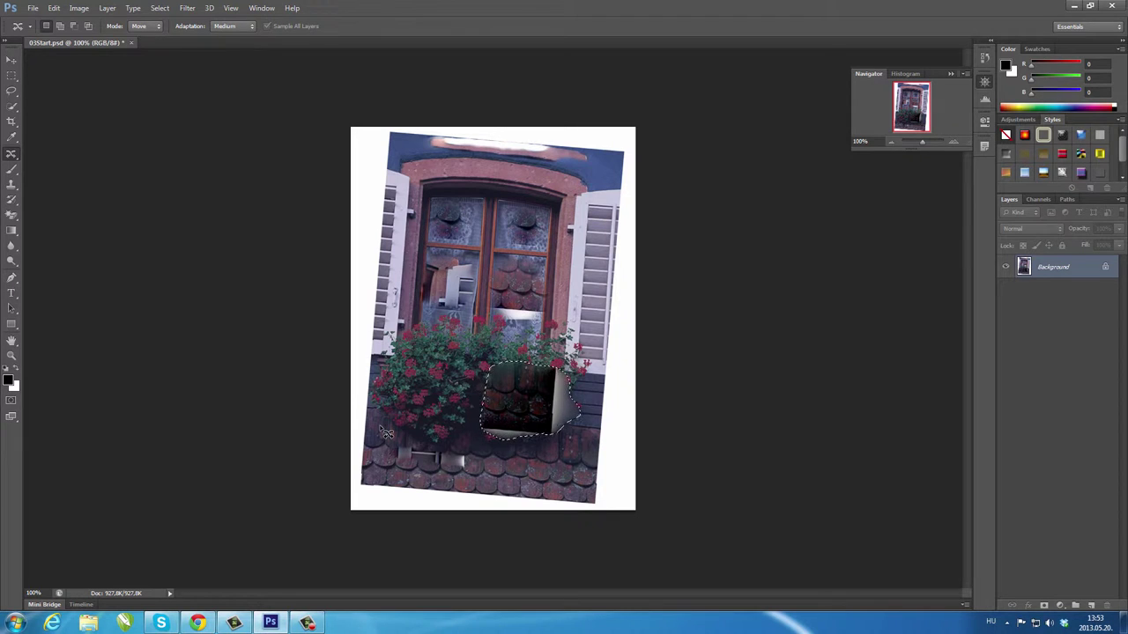
left_click(160, 8)
left_click(171, 32)
mouse_move(417, 443)
left_mouse_down()
mouse_move(451, 483)
mouse_move(390, 435)
mouse_move(473, 284)
mouse_move(473, 225)
left_mouse_up()
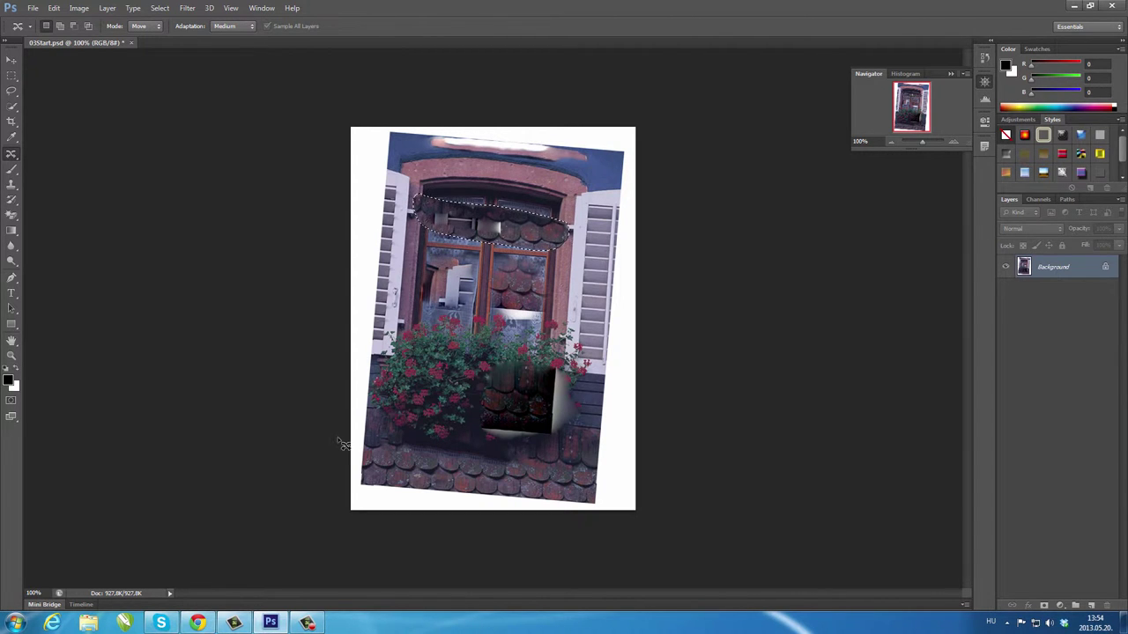
left_click_drag(506, 231, 509, 458)
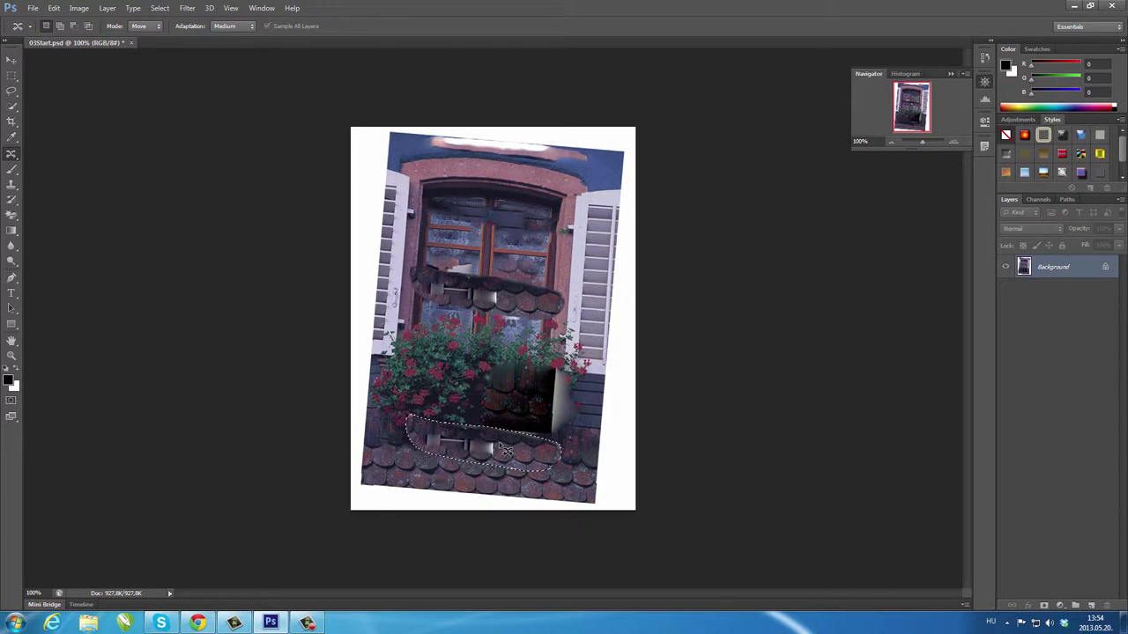
left_click_drag(509, 458, 506, 451)
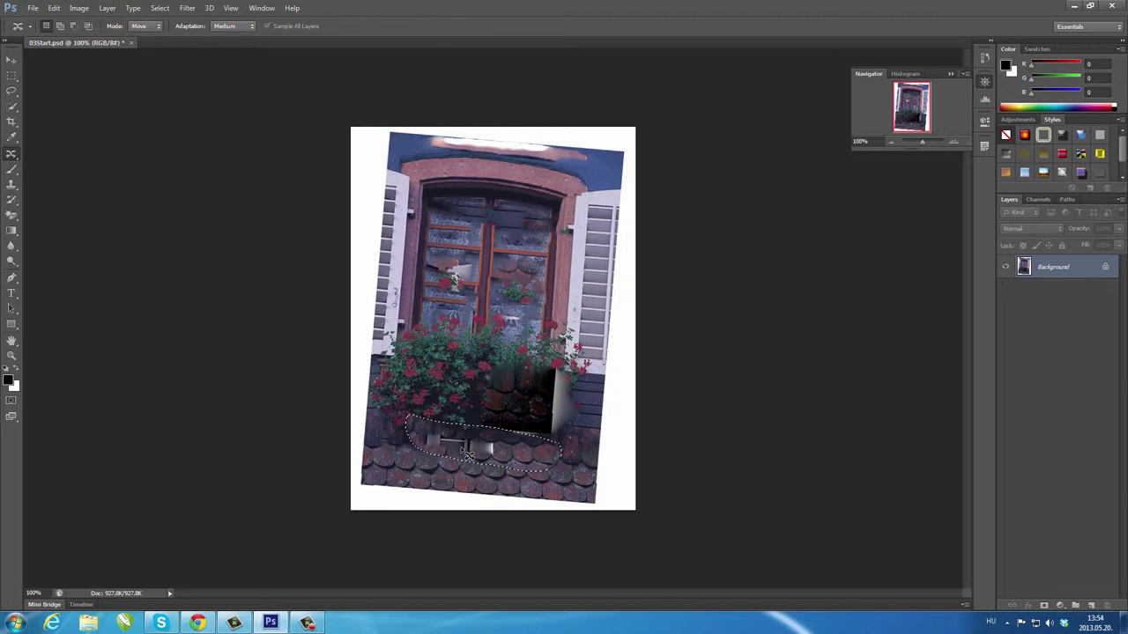
mouse_move(457, 431)
left_mouse_down()
mouse_move(517, 339)
mouse_move(471, 254)
left_mouse_up()
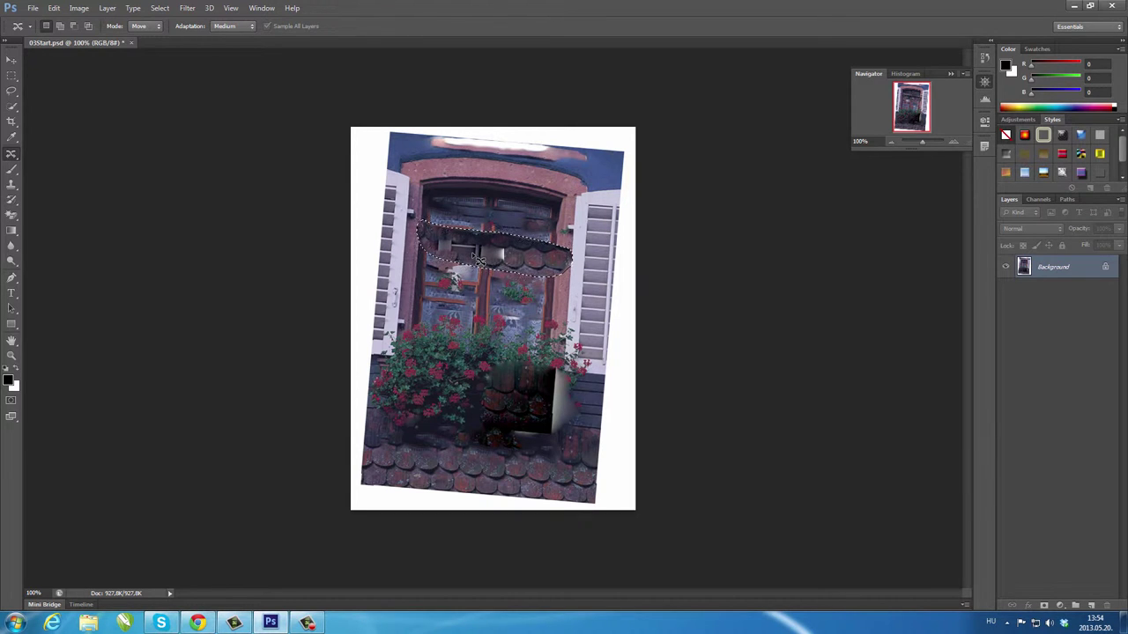
left_click(17, 159)
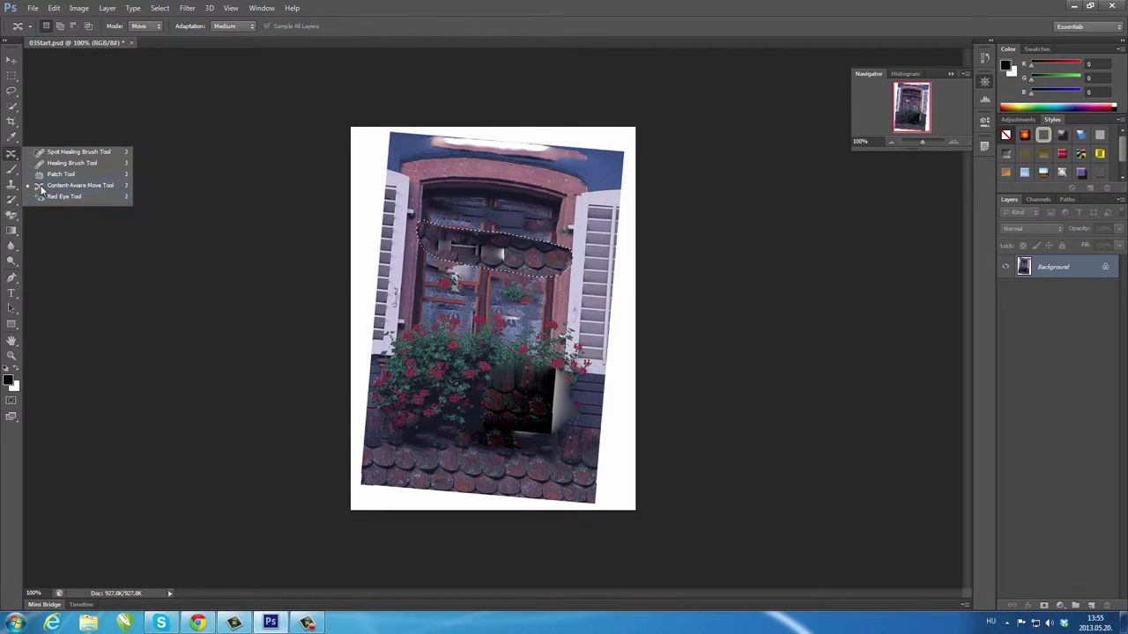
Switch to the Brush Tool and set the tip to 127 px with about 47% hardness
left_click(10, 173)
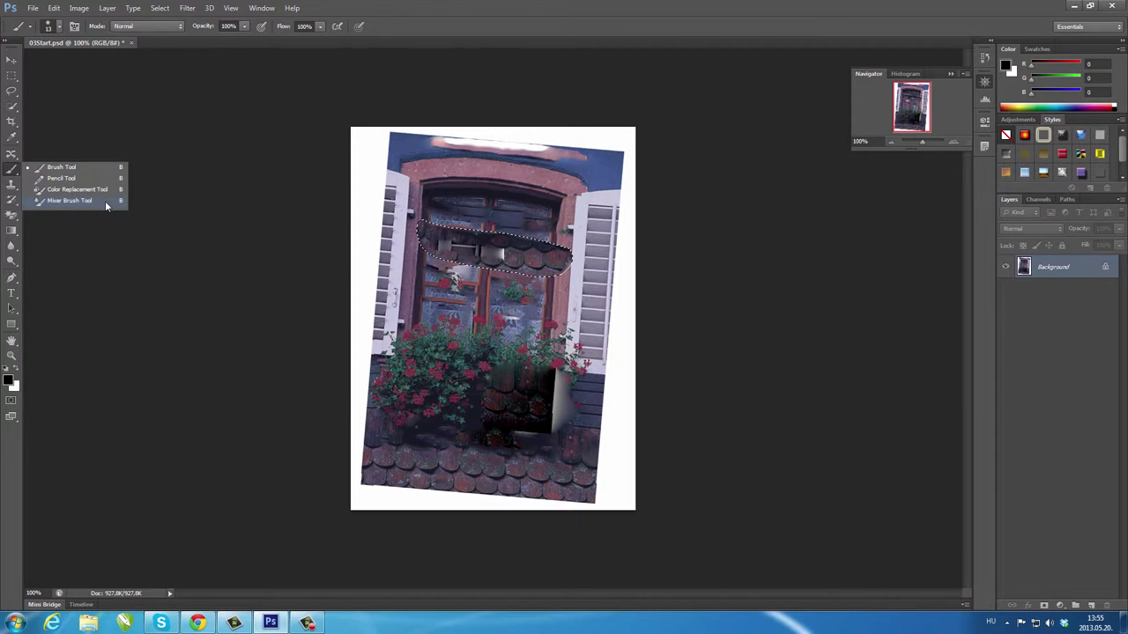
left_click(60, 168)
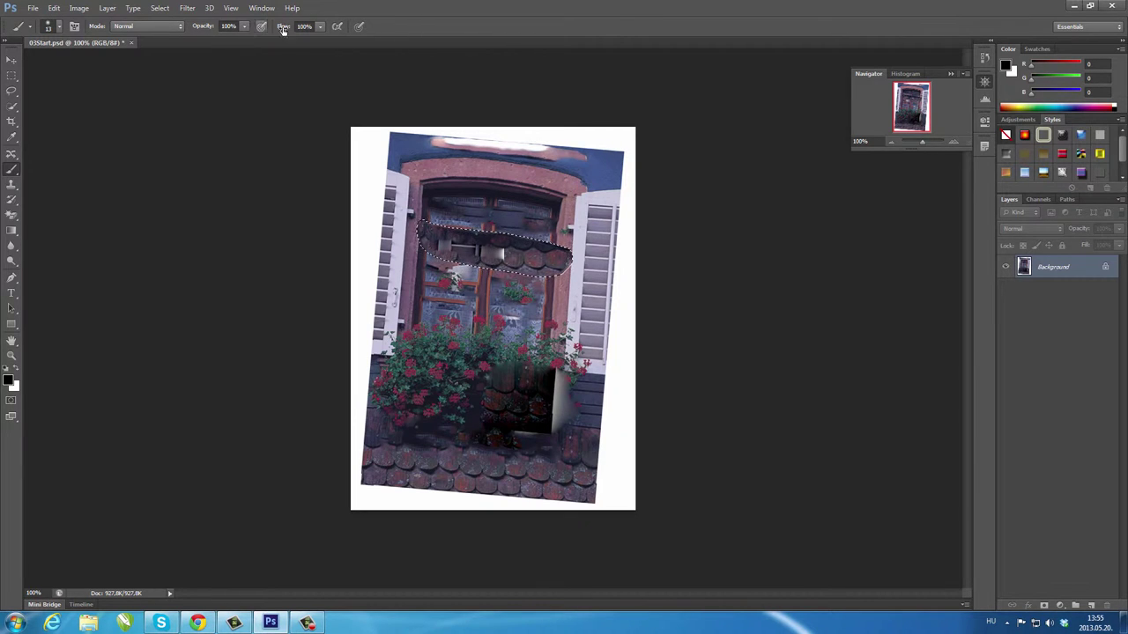
left_click(60, 27)
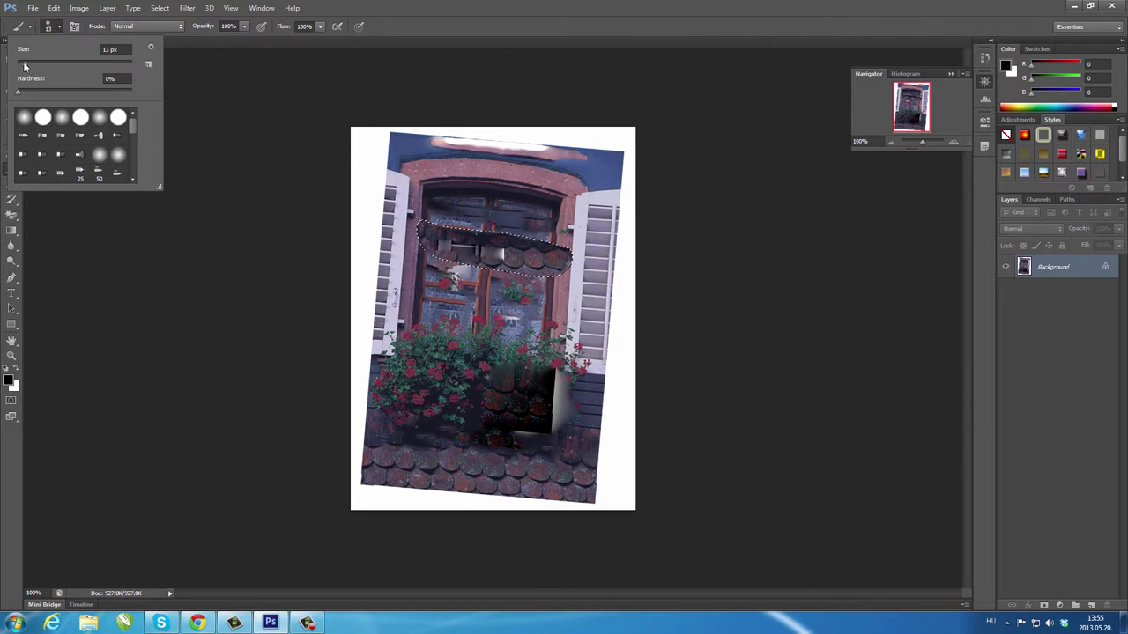
left_click_drag(23, 65, 30, 65)
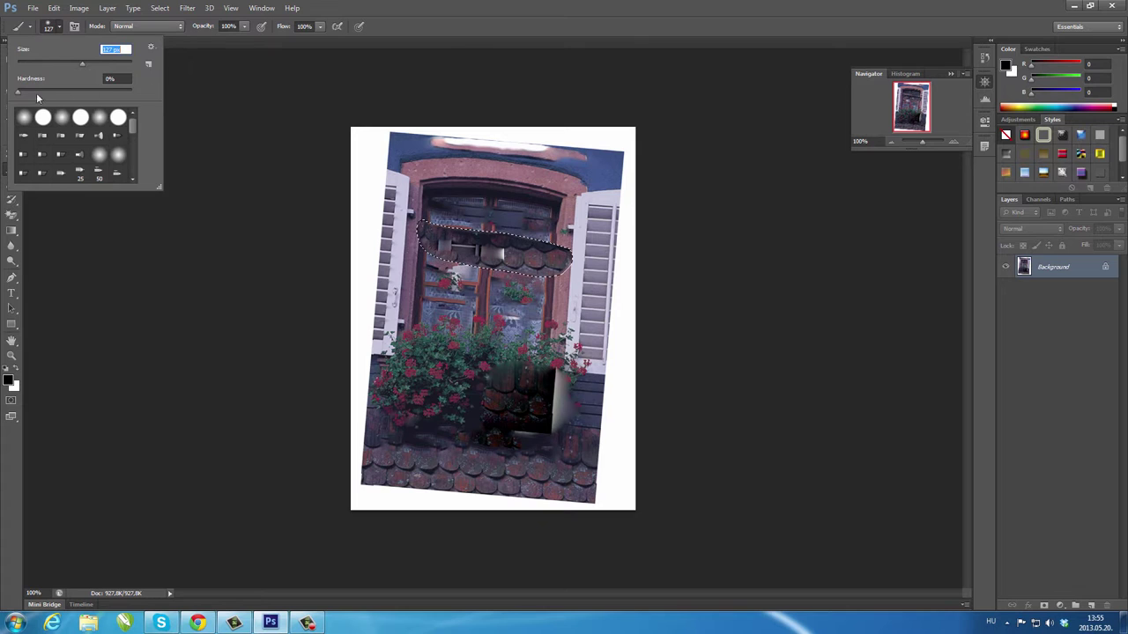
left_click_drag(16, 92, 35, 92)
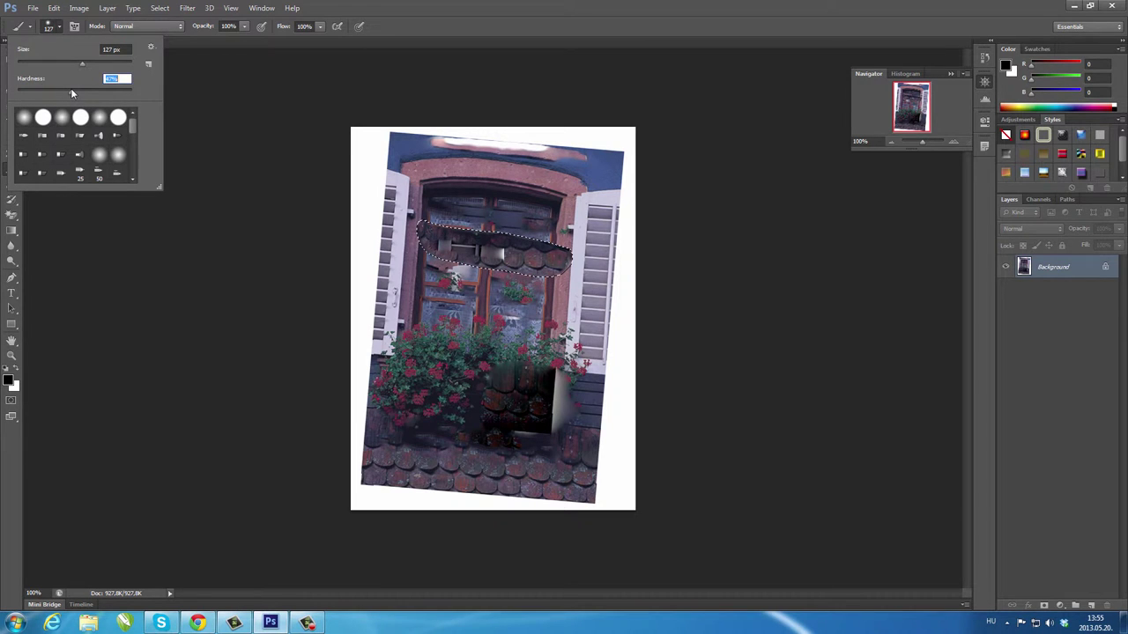
Choose the 134 px brush preset and deselect the moved roof-tile strip
left_click(132, 147)
scroll(130, 145, "down", 1)
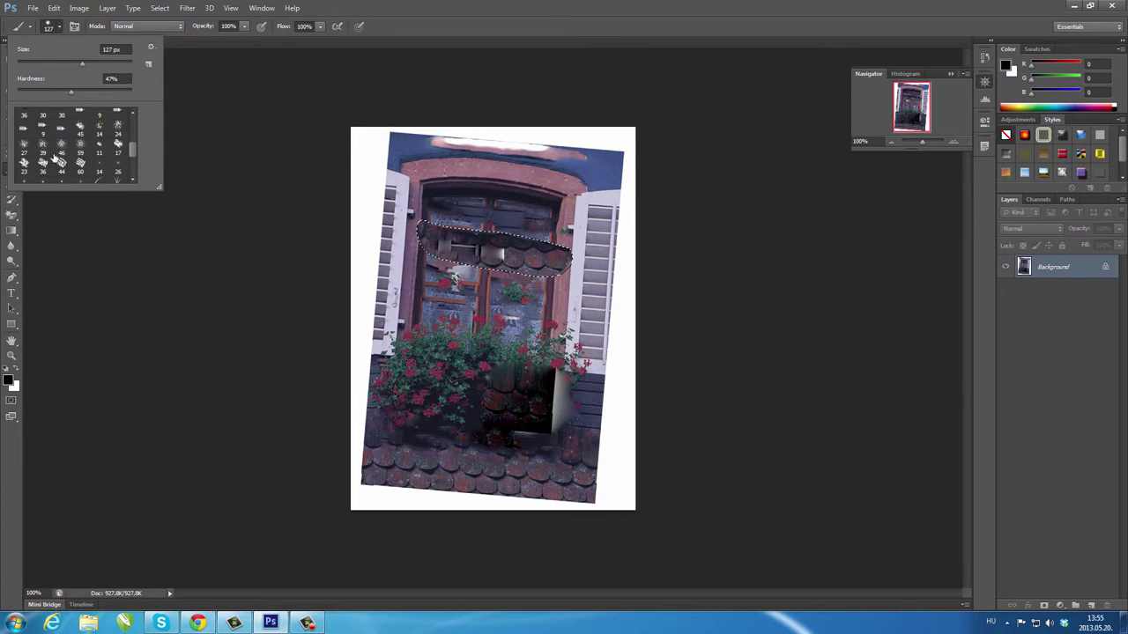
mouse_move(135, 156)
left_mouse_down()
mouse_move(132, 169)
mouse_move(129, 142)
mouse_move(133, 163)
left_mouse_up()
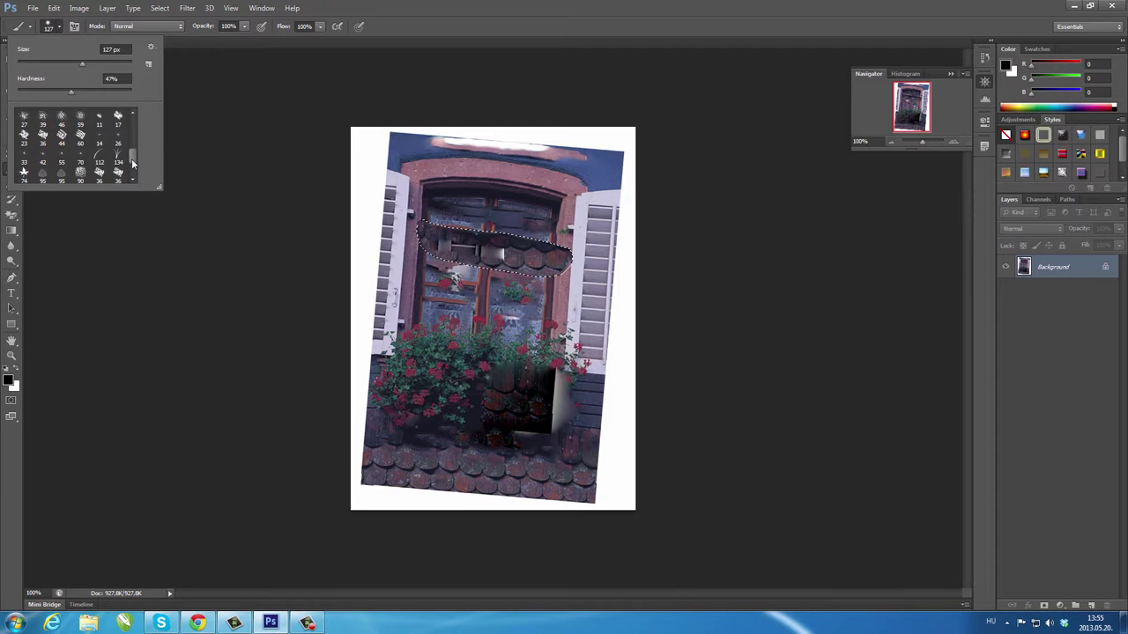
left_click(117, 158)
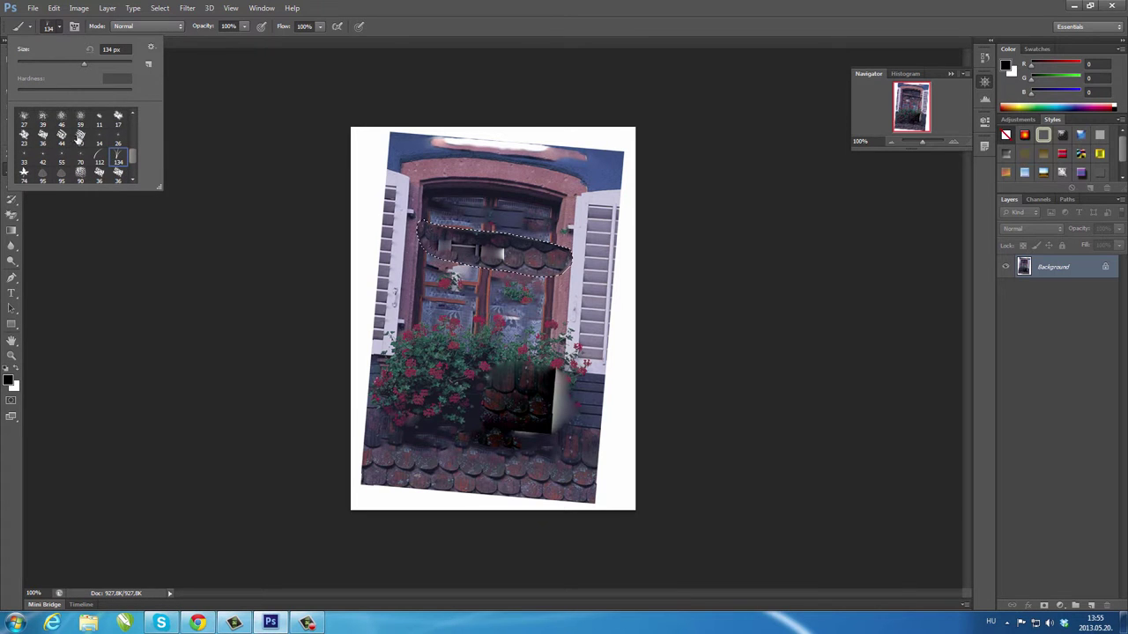
left_click_drag(132, 162, 134, 144)
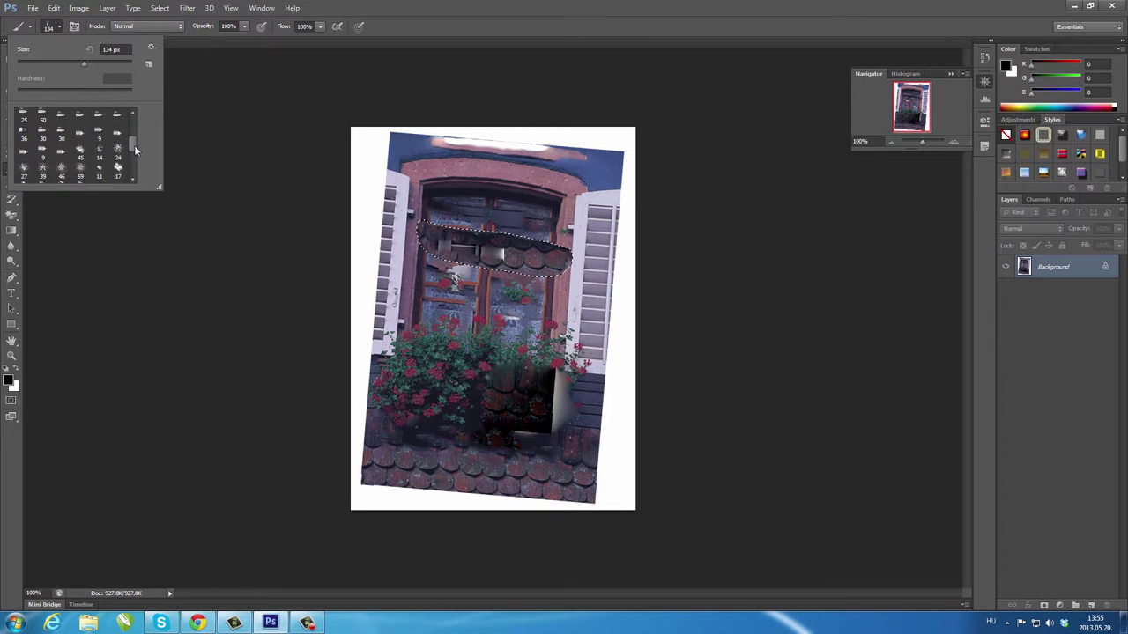
left_click(119, 154)
left_click_drag(134, 146, 132, 172)
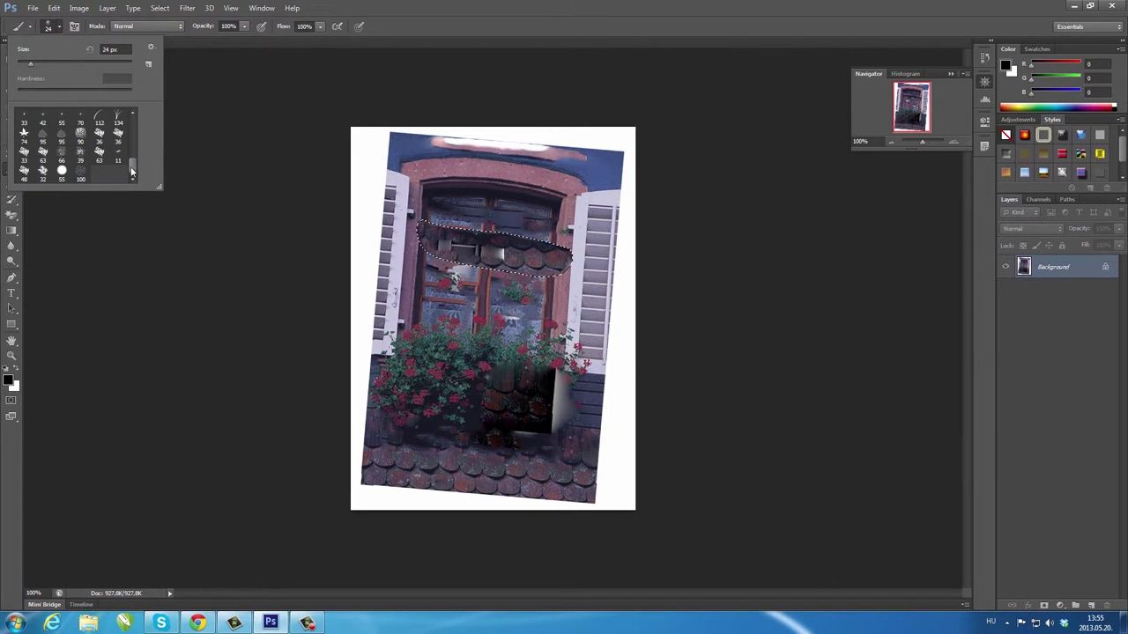
left_click(81, 175)
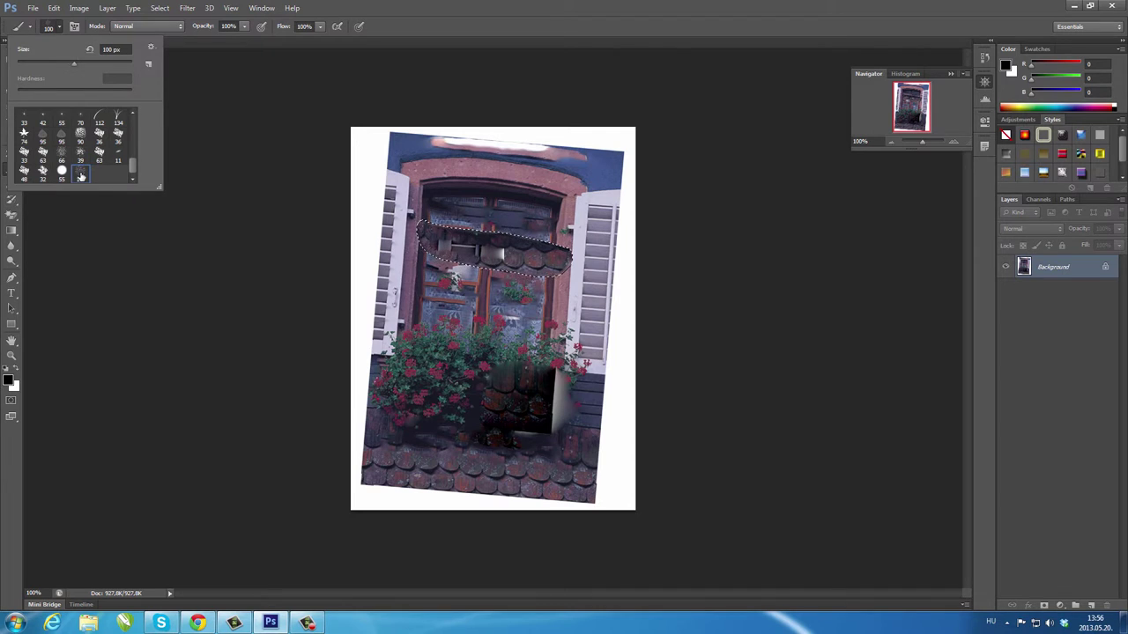
left_click(118, 124)
left_click_drag(134, 174, 133, 162)
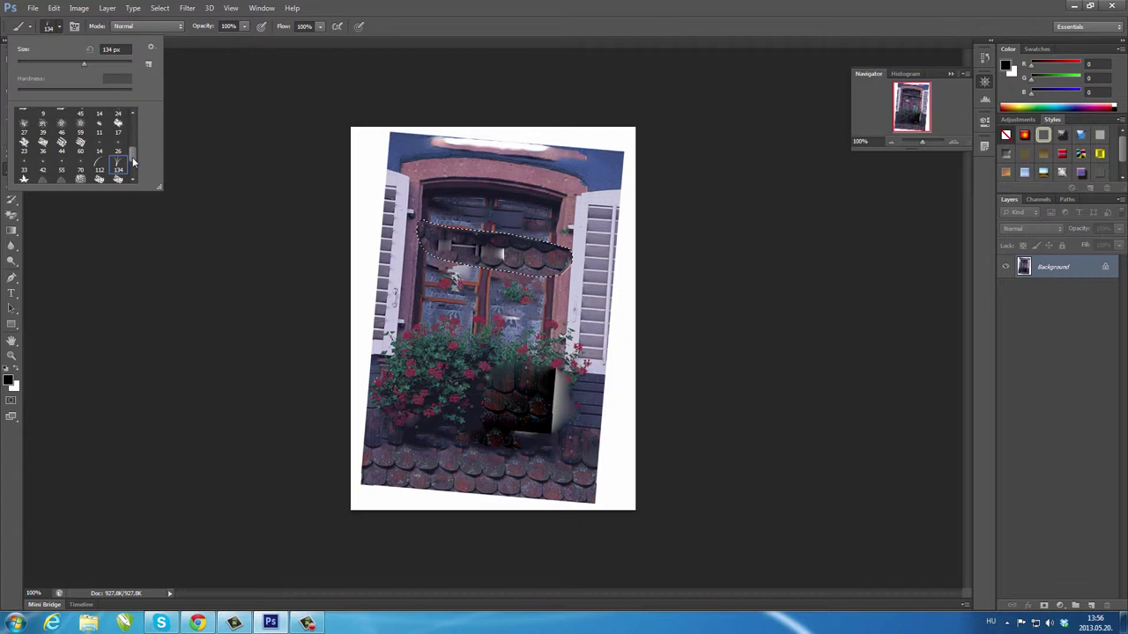
left_click(159, 8)
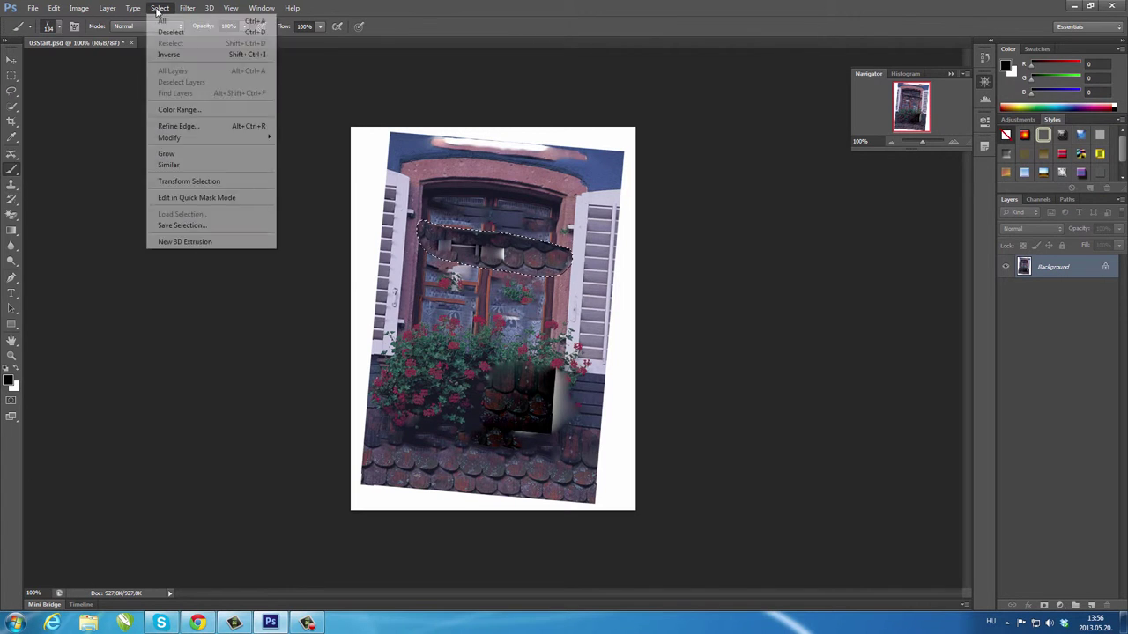
left_click(176, 32)
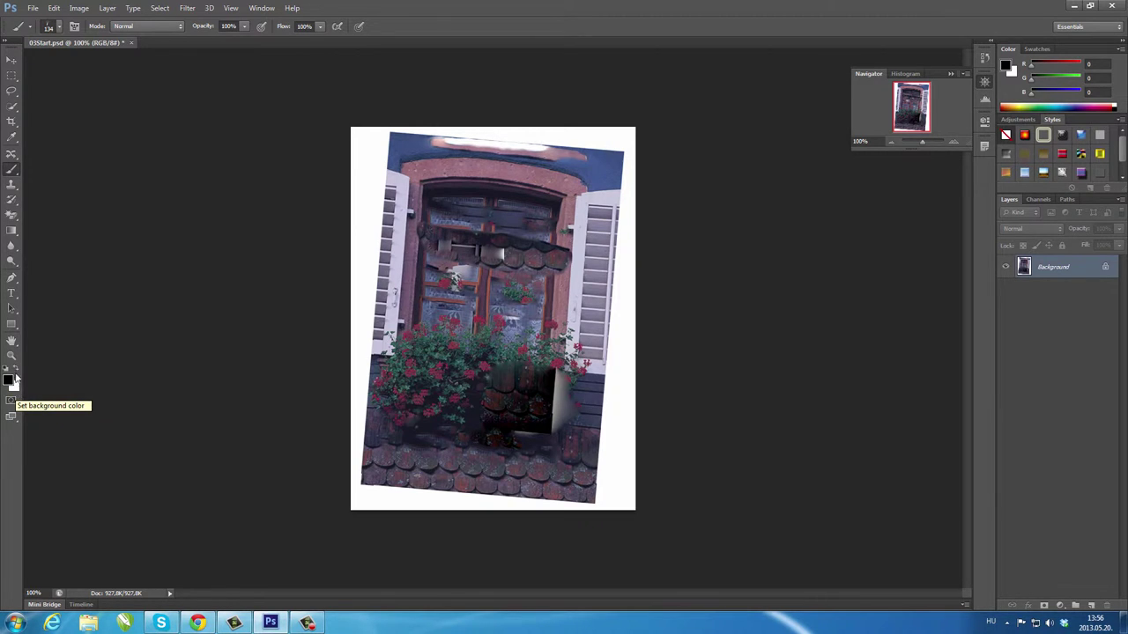
Set the foreground colour to green #7ca911 in the Color Picker
key("i")
left_click(9, 381)
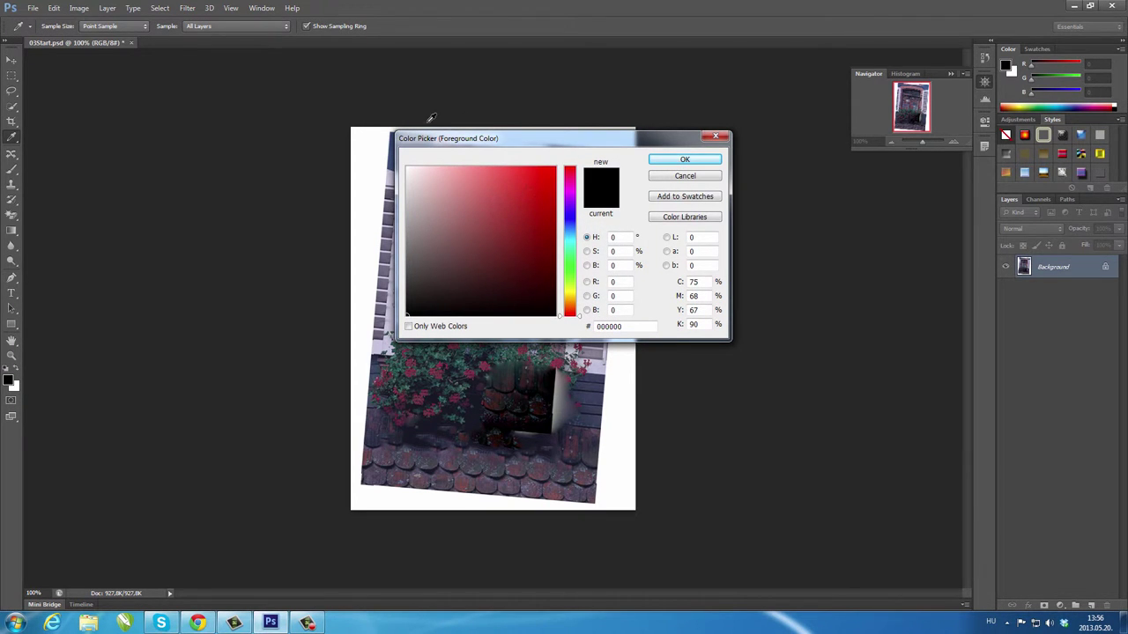
mouse_move(575, 322)
left_mouse_down()
mouse_move(579, 251)
mouse_move(568, 288)
left_mouse_up()
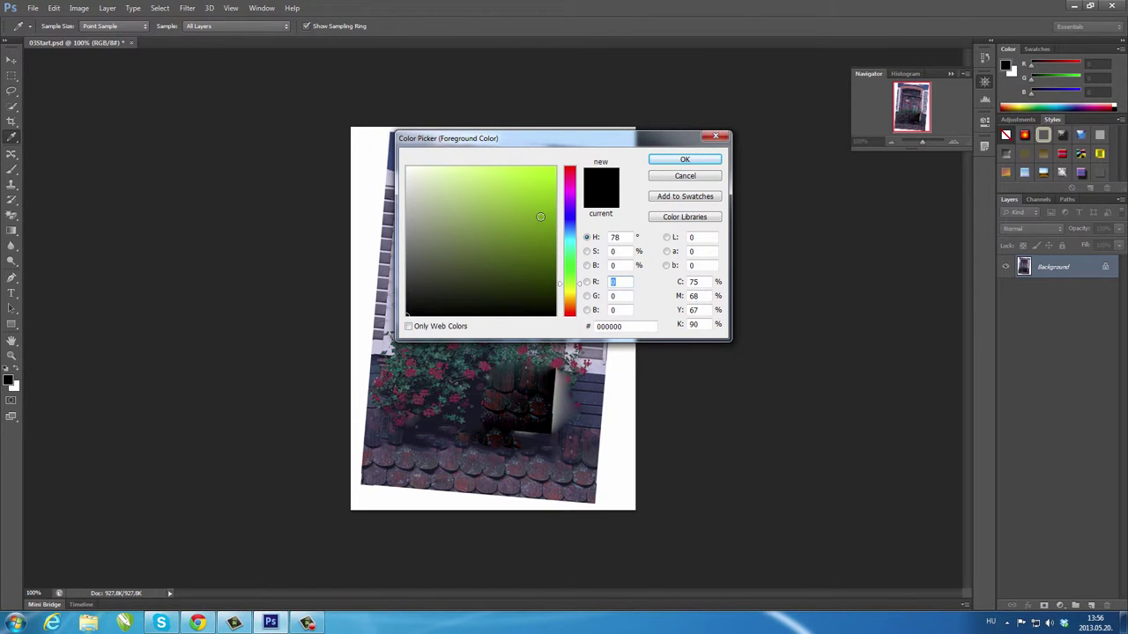
left_click(540, 217)
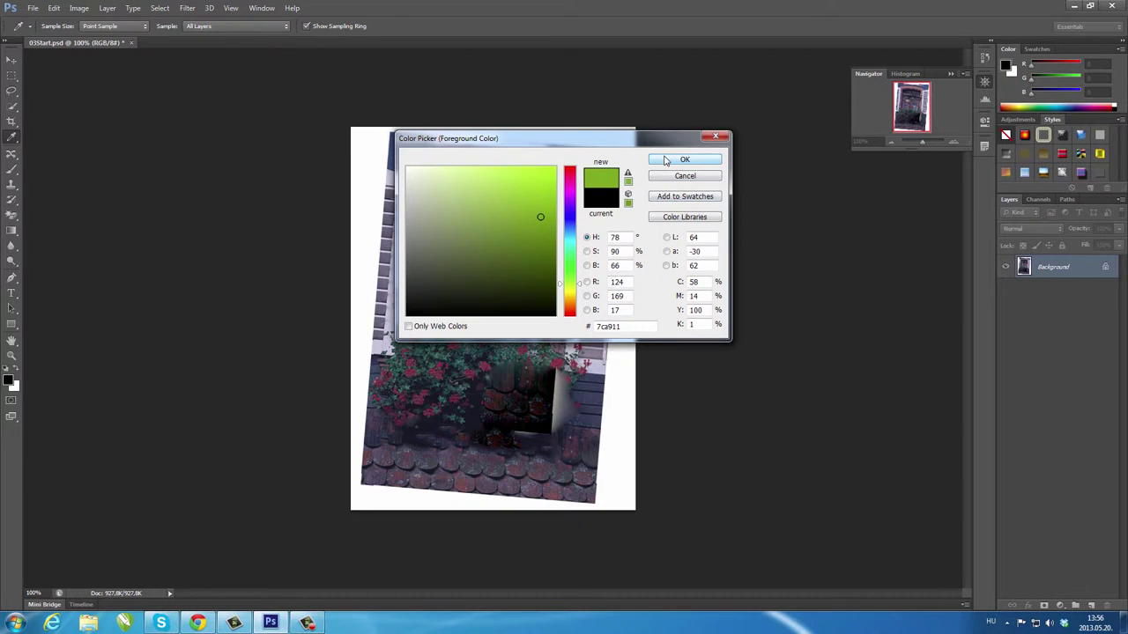
left_click(667, 162)
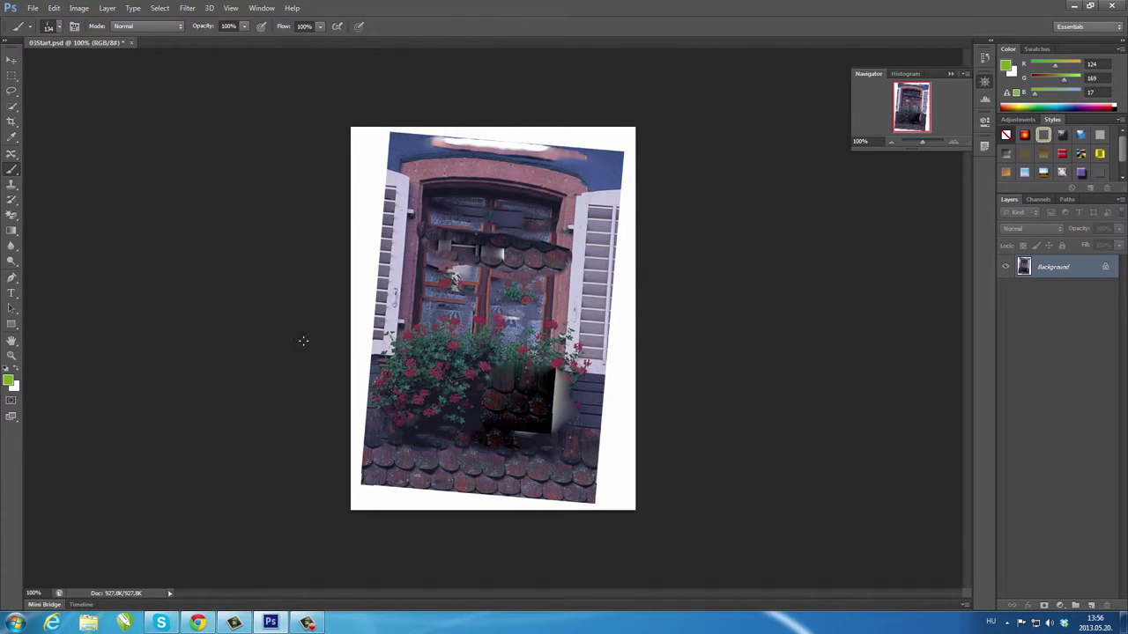
Set the grass brush to 100 px and stamp tufts on the window, shutter, flower box and roof
left_click(59, 27)
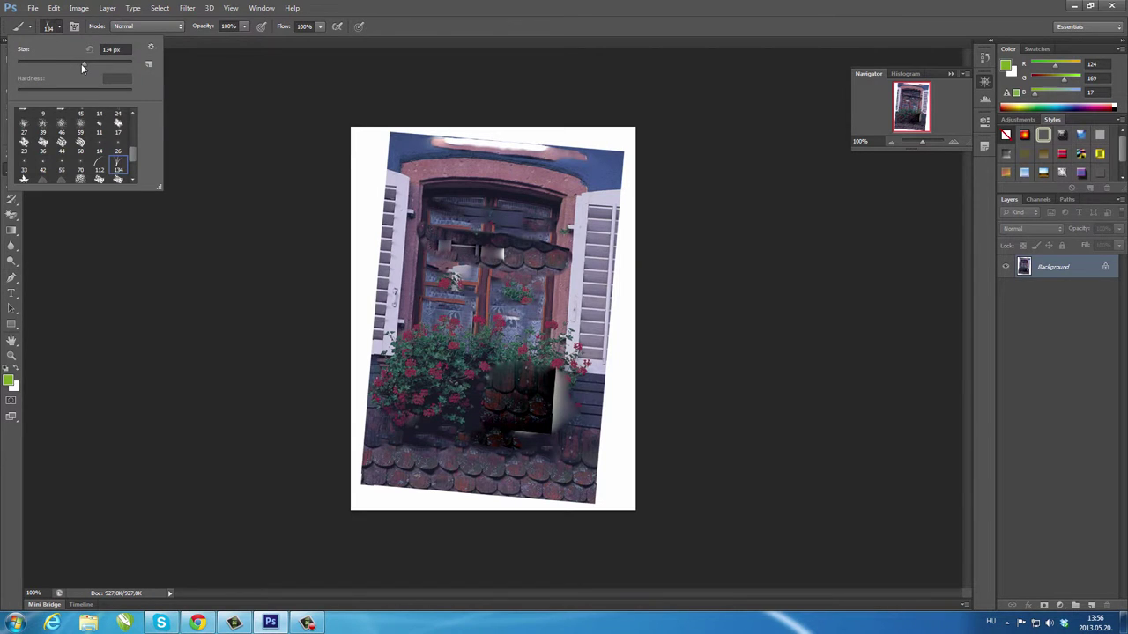
left_click(83, 64)
left_click_drag(58, 64, 74, 63)
left_click(366, 182)
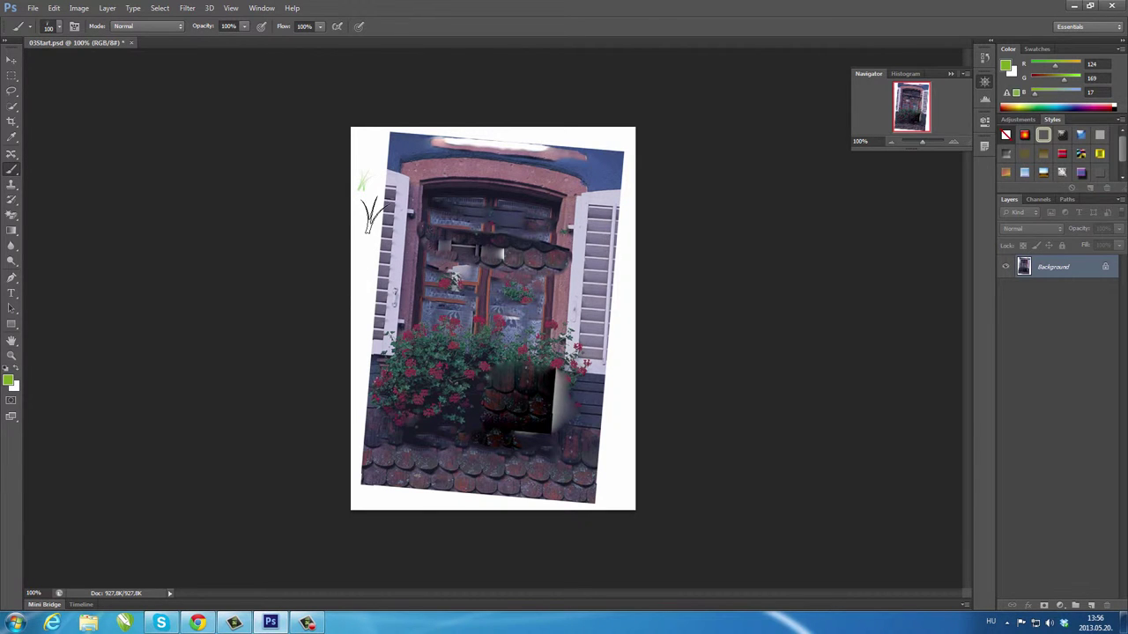
left_click(371, 221)
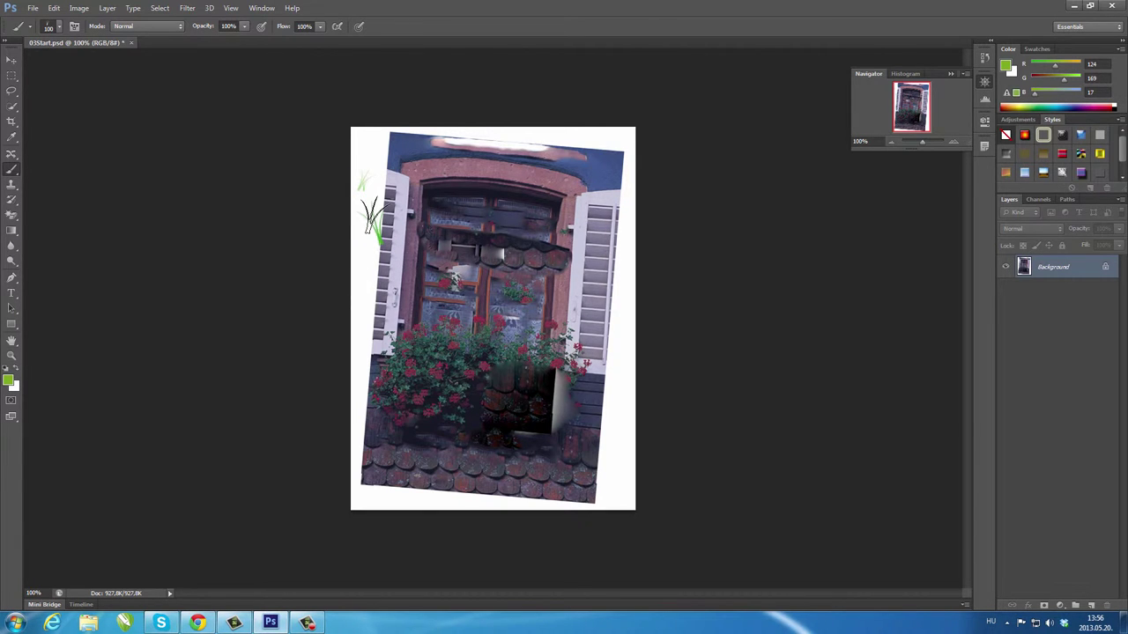
left_click(590, 393)
left_click(431, 460)
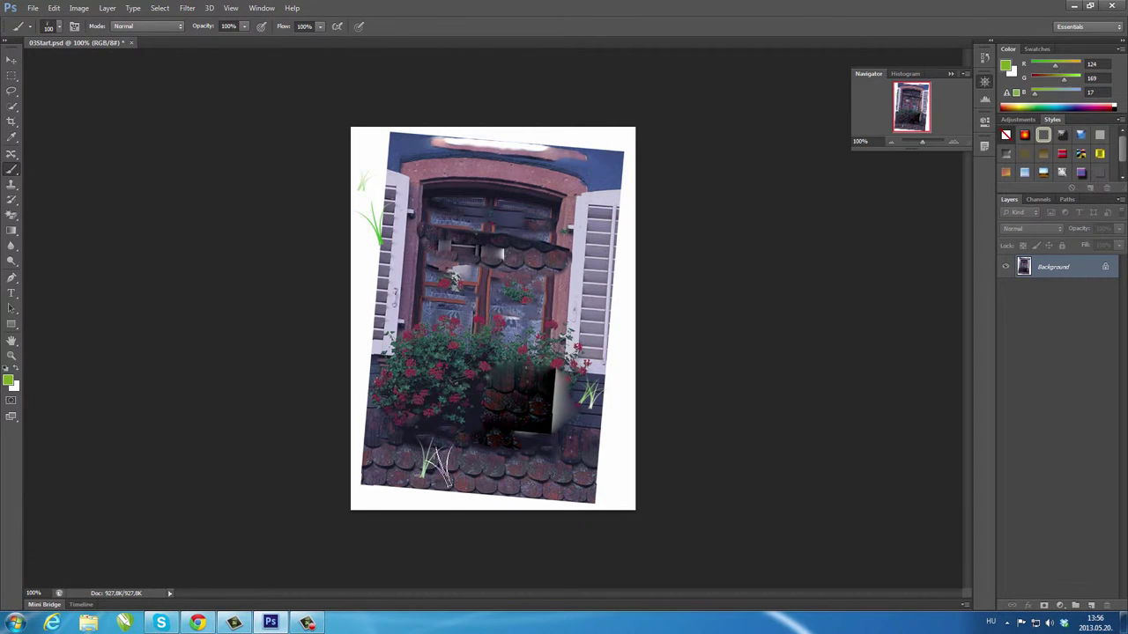
Switch to a soft round brush with hardness raised to 54% and size 9
left_click(56, 27)
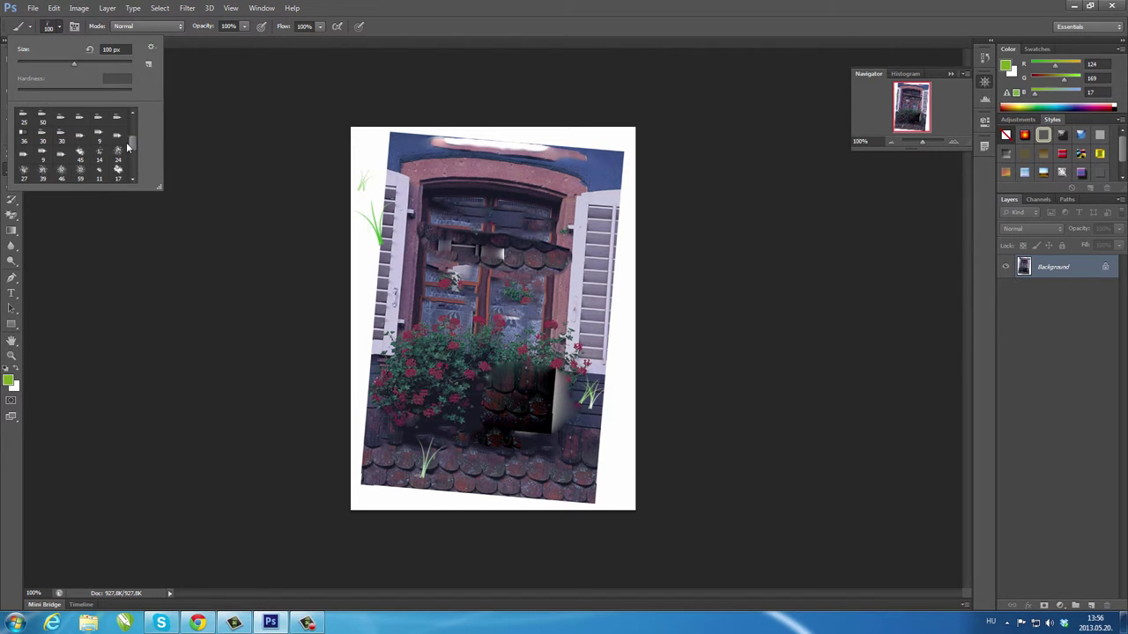
scroll(126, 147, "up", 3)
scroll(132, 130, "up", 2)
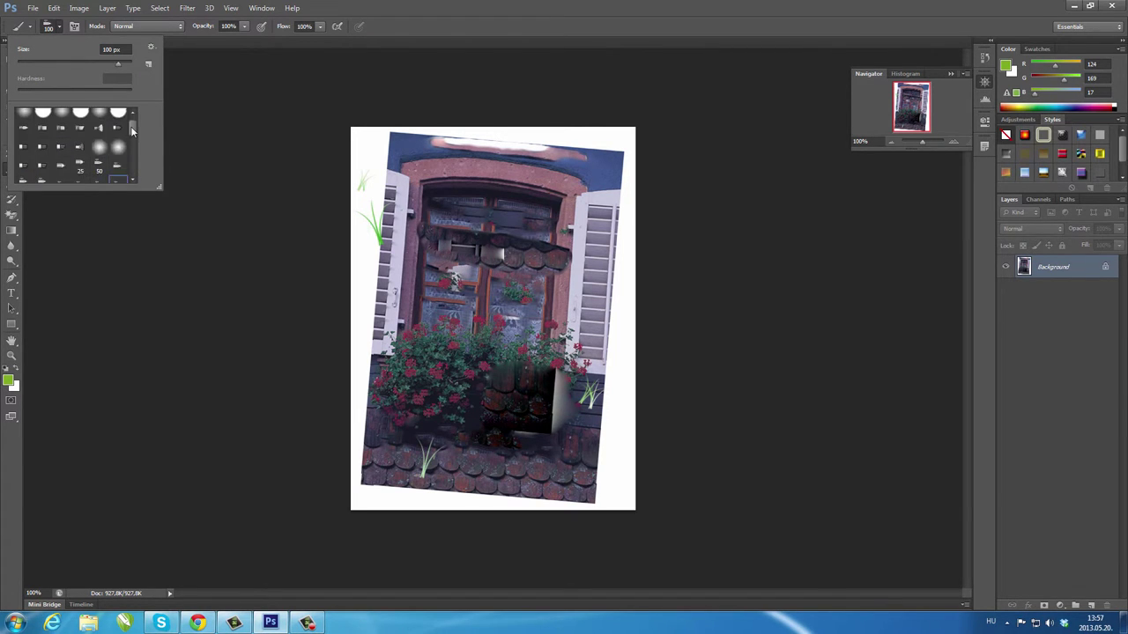
scroll(130, 126, "up", 1)
left_click(24, 117)
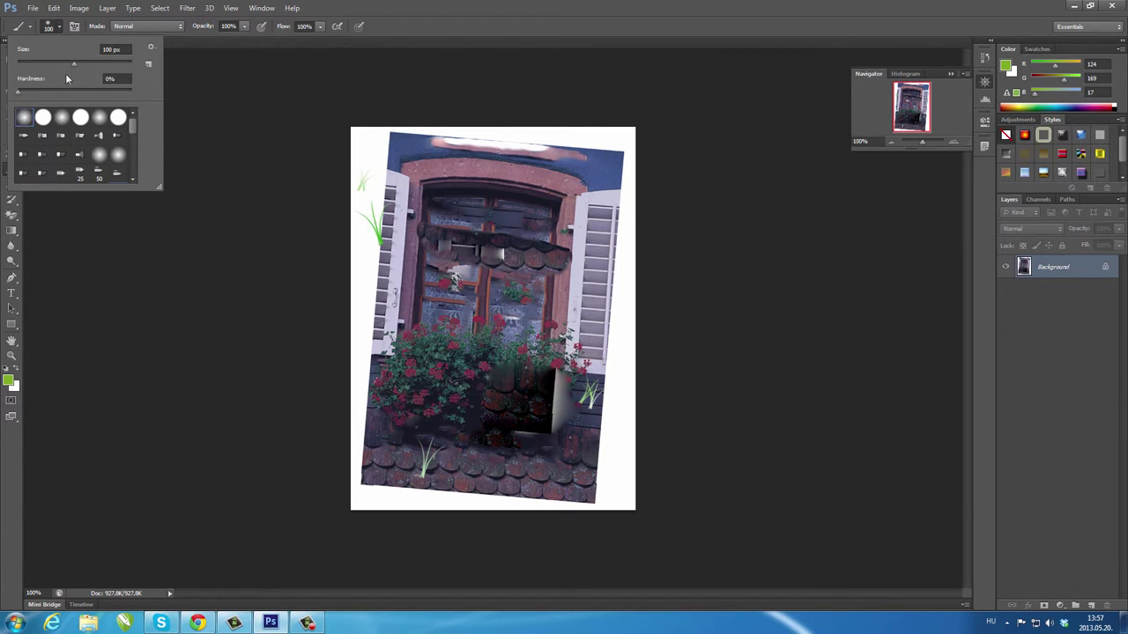
mouse_move(17, 93)
left_mouse_down()
mouse_move(46, 94)
mouse_move(61, 63)
left_mouse_up()
left_click_drag(25, 66, 32, 65)
left_click(244, 26)
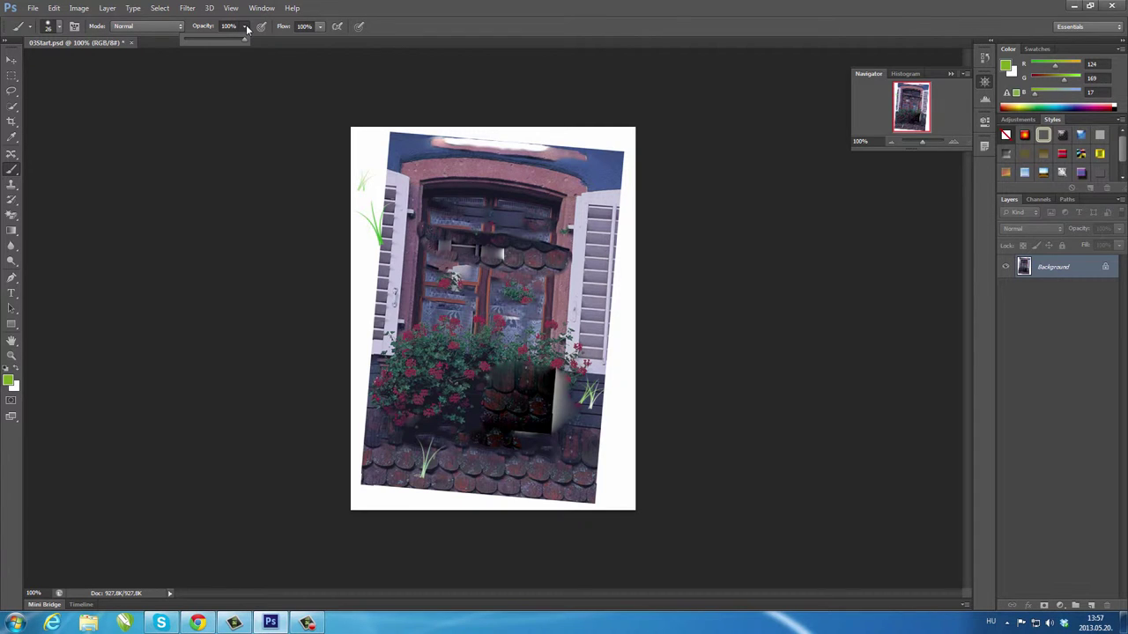
Lower the painting opacity and paint a green band across the sky
left_click(322, 28)
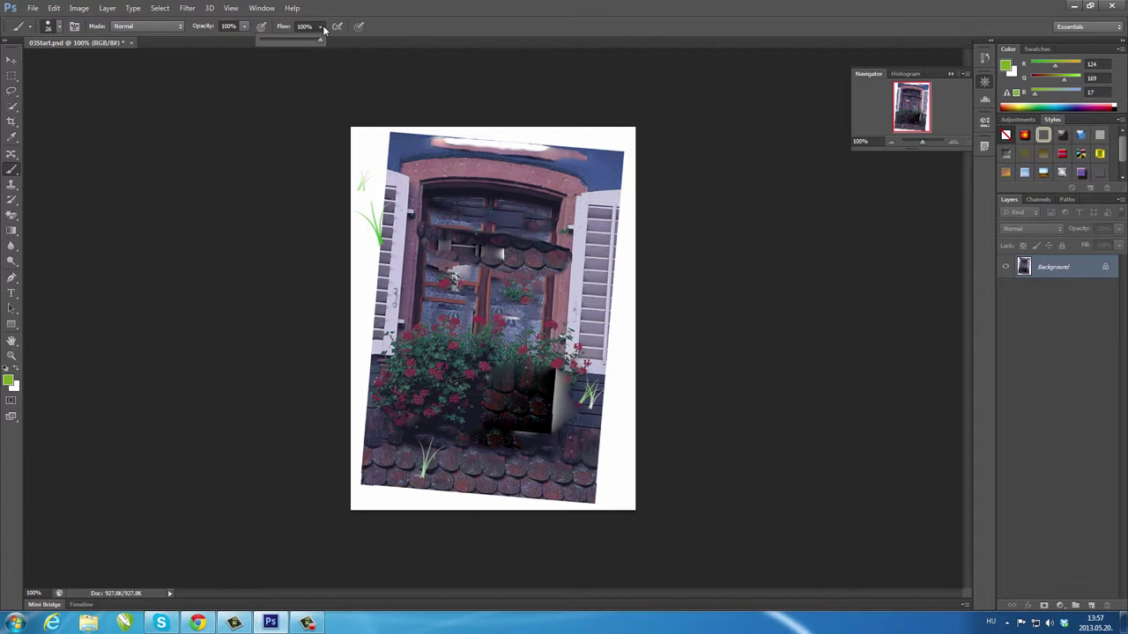
left_click(244, 27)
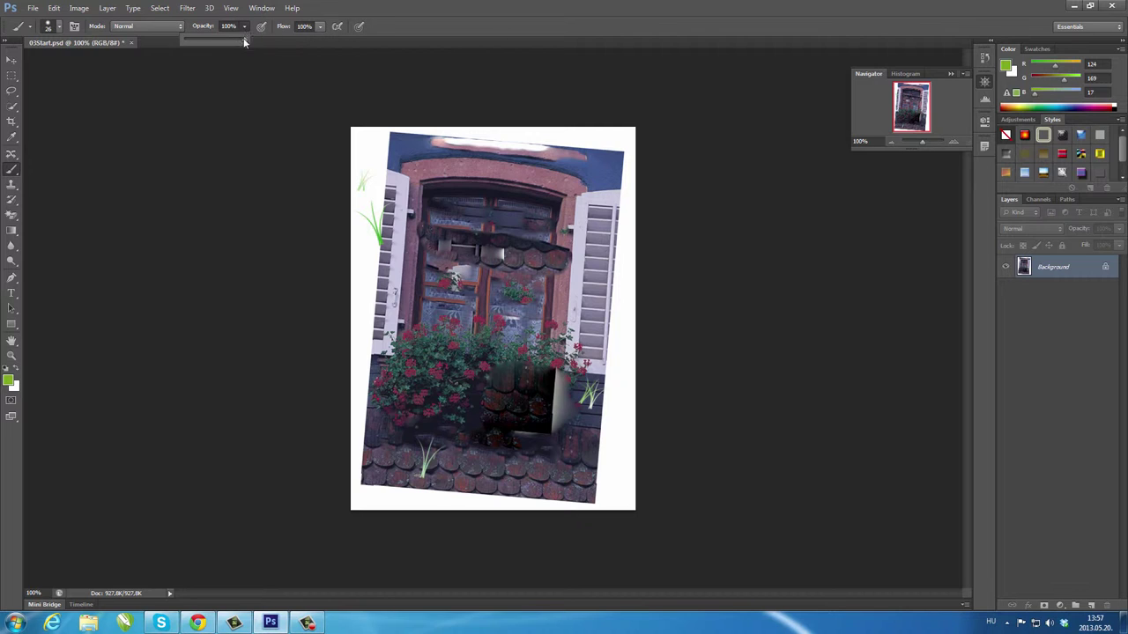
mouse_move(244, 40)
left_mouse_down()
mouse_move(226, 40)
mouse_move(300, 41)
left_mouse_up()
mouse_move(399, 148)
left_mouse_down()
mouse_move(588, 172)
mouse_move(606, 164)
mouse_move(397, 140)
mouse_move(458, 145)
left_mouse_up()
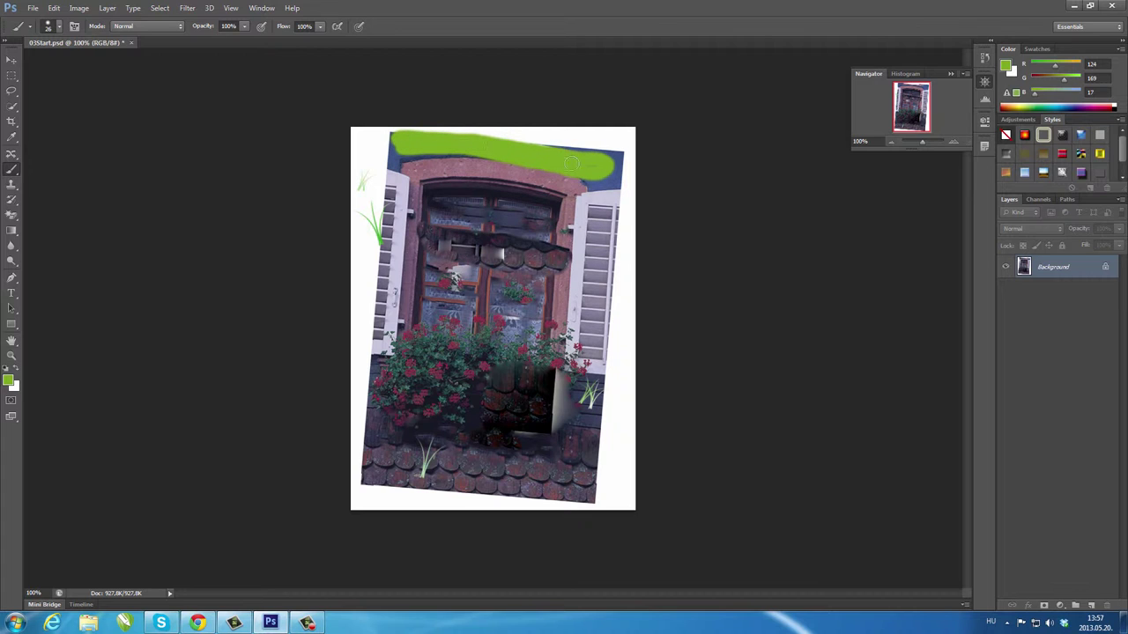
left_click_drag(570, 163, 610, 163)
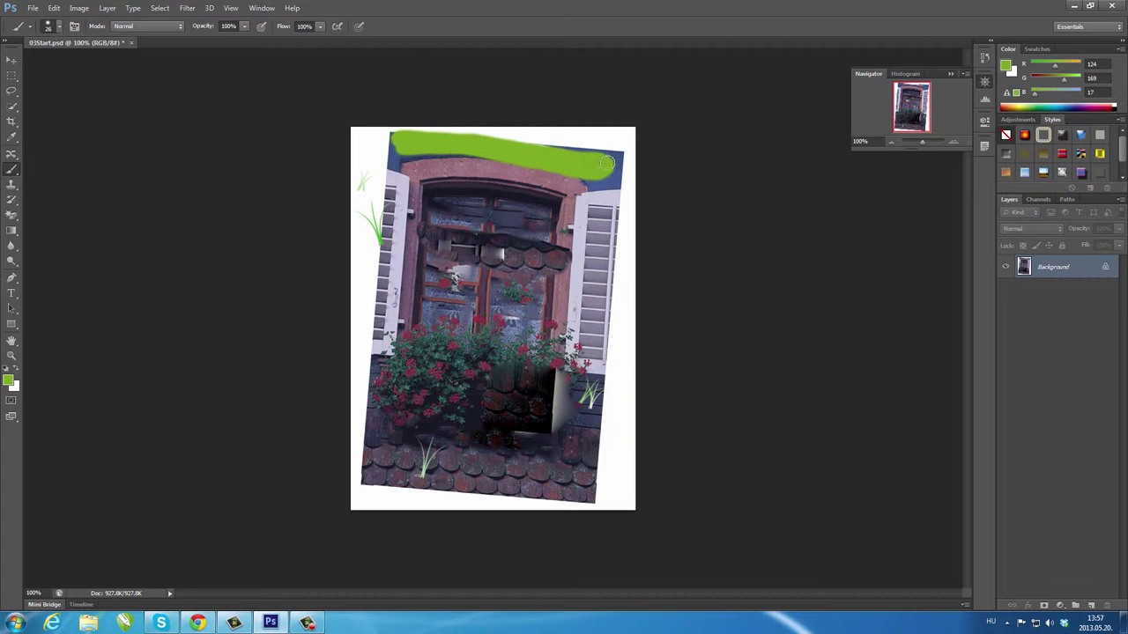
At 46% opacity, brush faint green along the window arch and down the left frame
left_click(245, 26)
left_click_drag(222, 42, 211, 39)
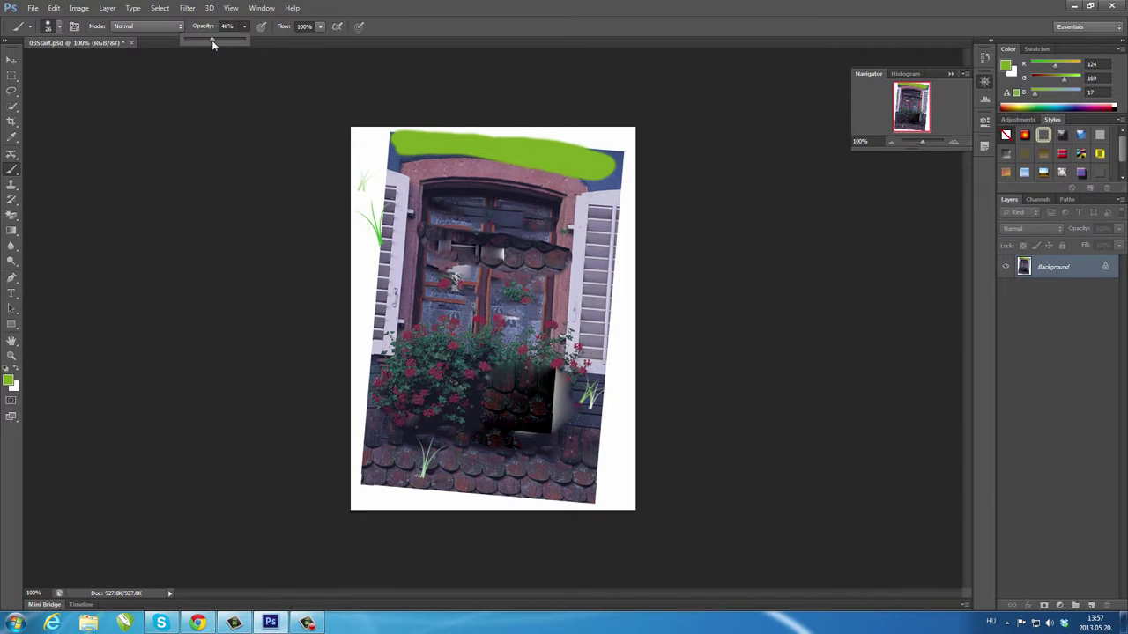
left_click_drag(416, 168, 561, 199)
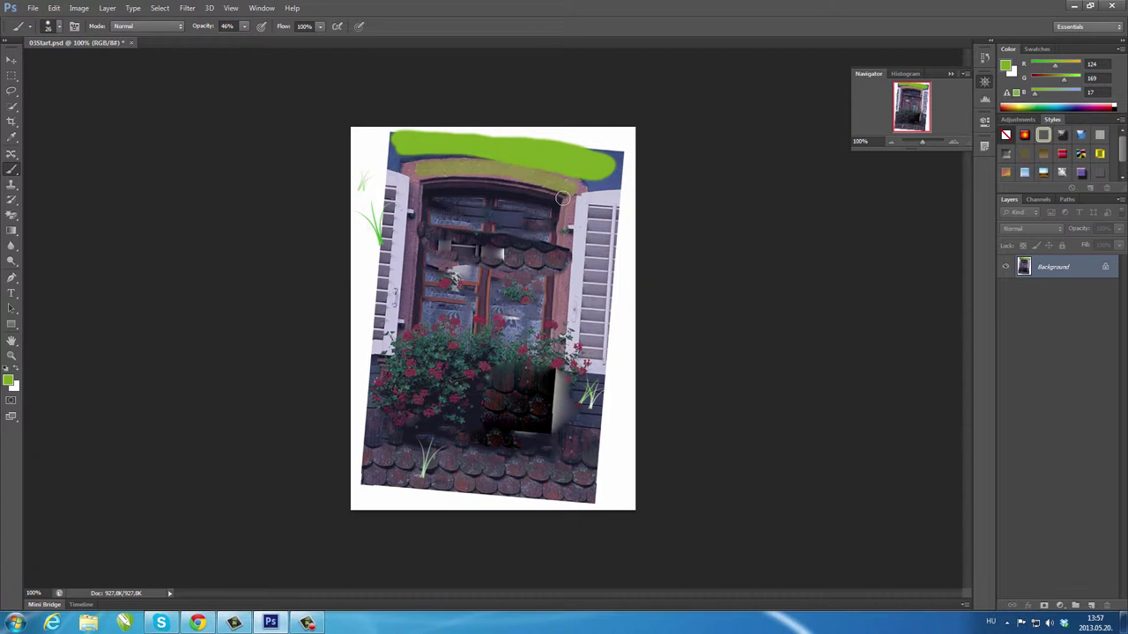
mouse_move(514, 167)
left_mouse_down()
mouse_move(413, 173)
mouse_move(572, 185)
left_mouse_up()
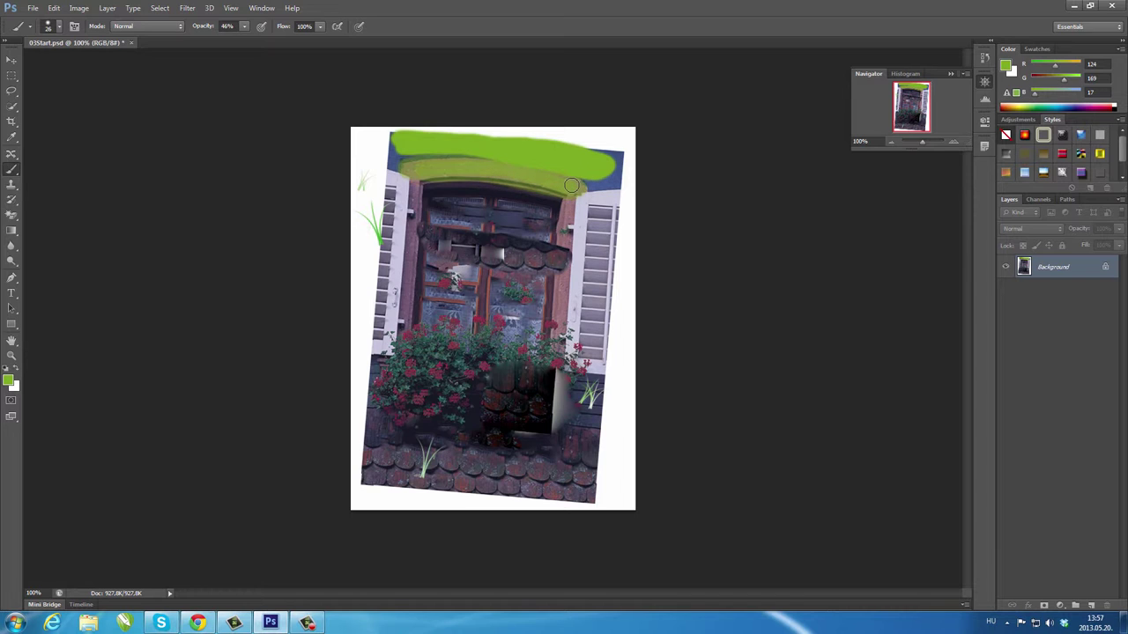
left_click_drag(414, 307, 412, 240)
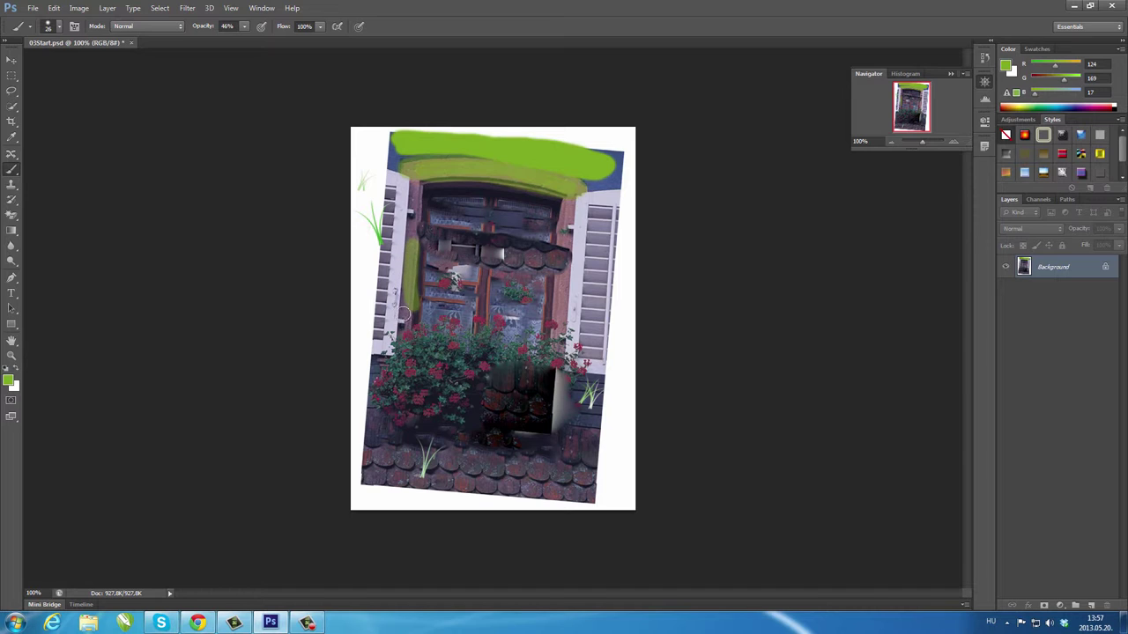
left_click_drag(404, 314, 411, 245)
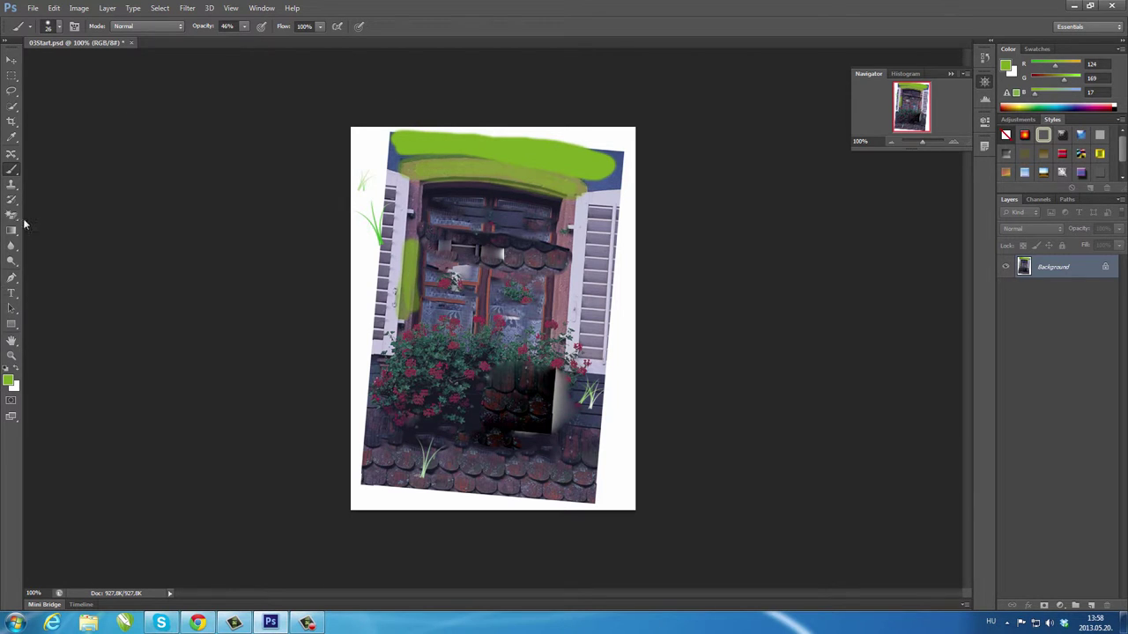
Select the Clone Stamp tool and close the edited document without saving
right_click(19, 176)
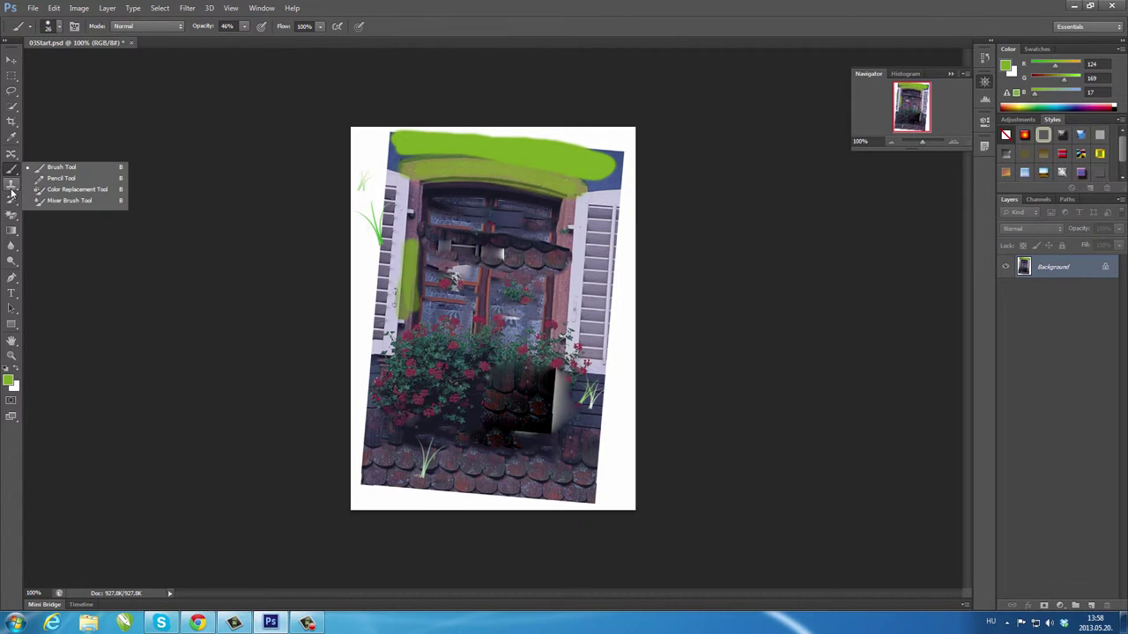
left_click(11, 187)
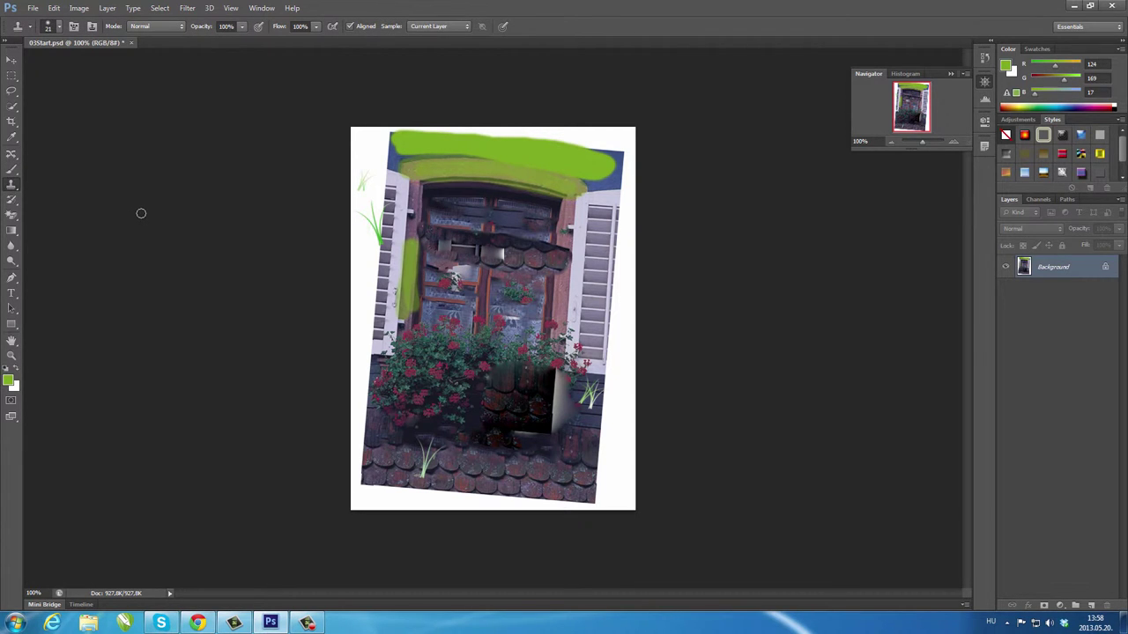
left_click(130, 42)
left_click(559, 231)
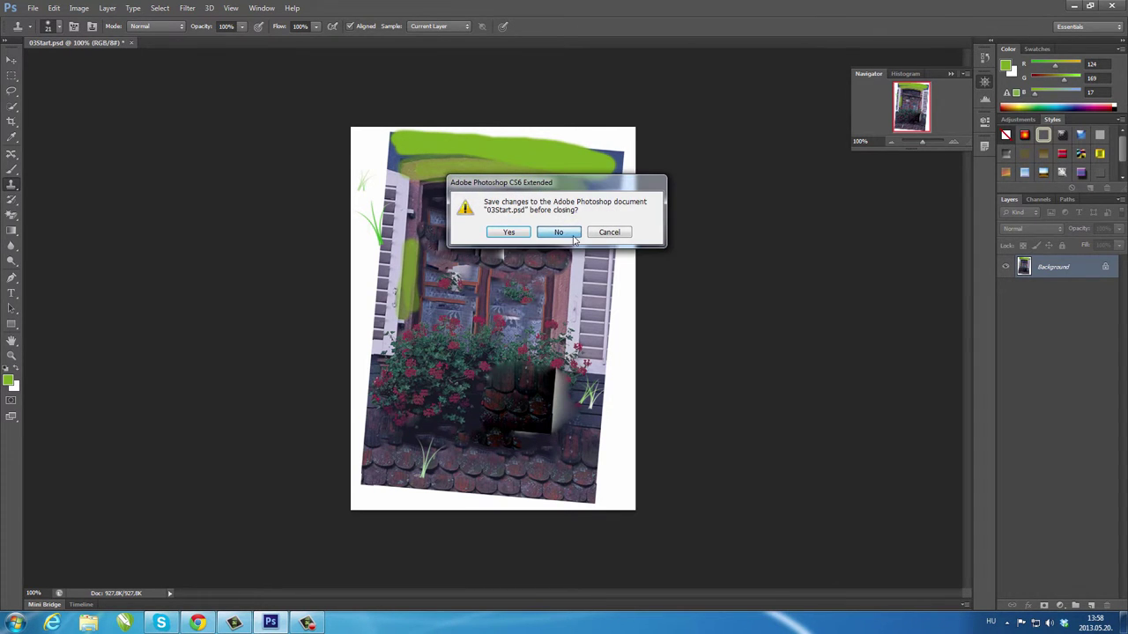
Open 03Start.psd from the Lesson03 folder
left_click(33, 8)
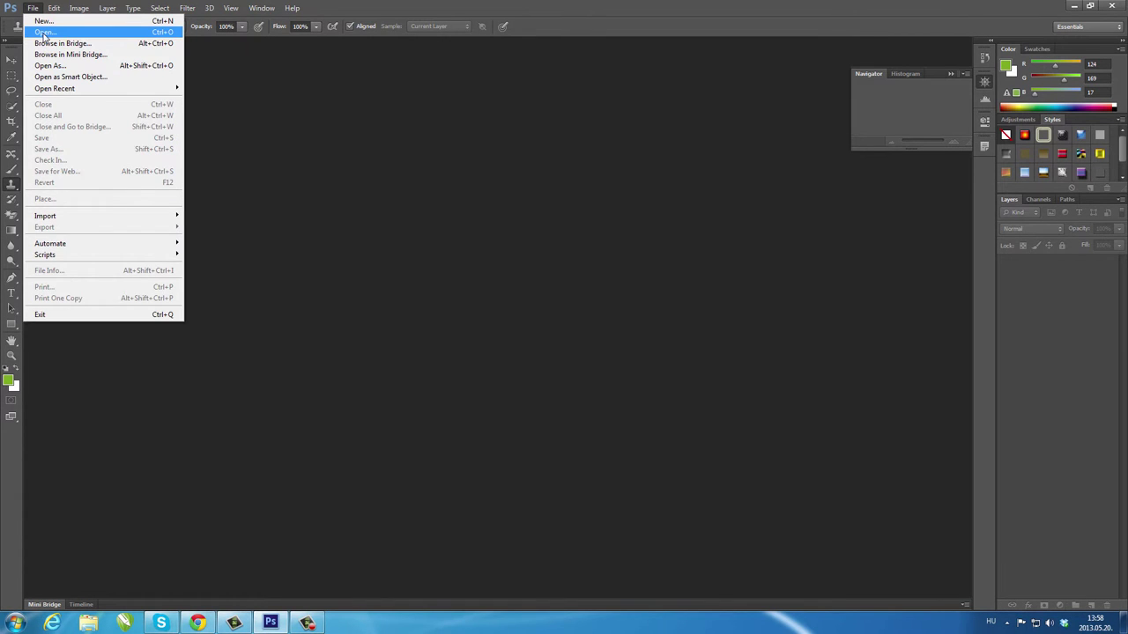
left_click(43, 33)
left_click(489, 195)
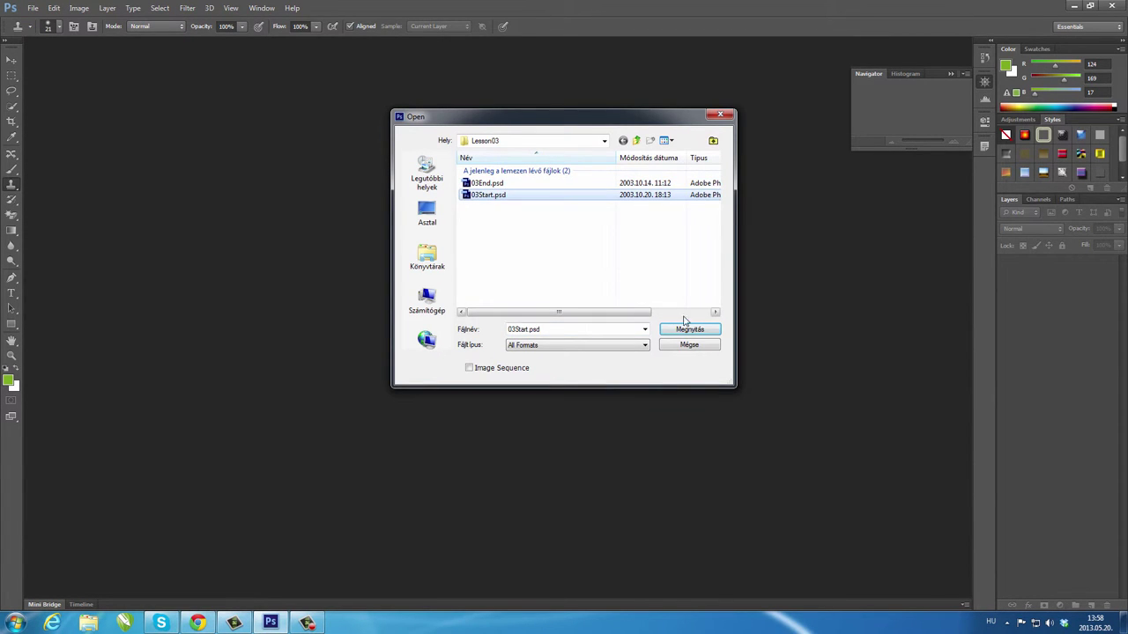
left_click(691, 332)
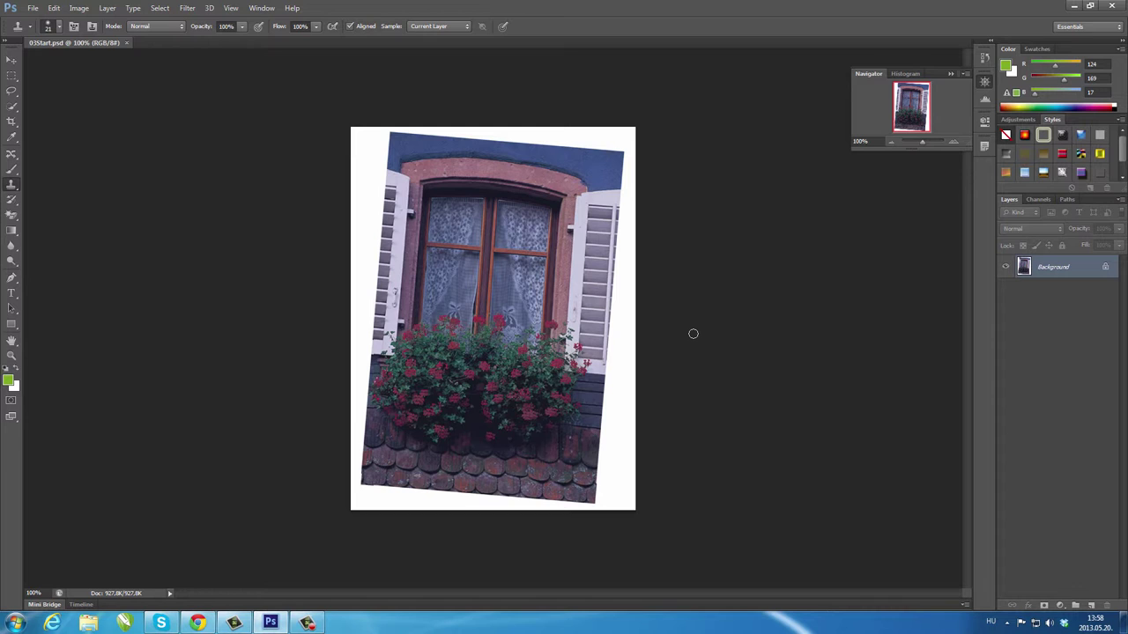
left_click(11, 154)
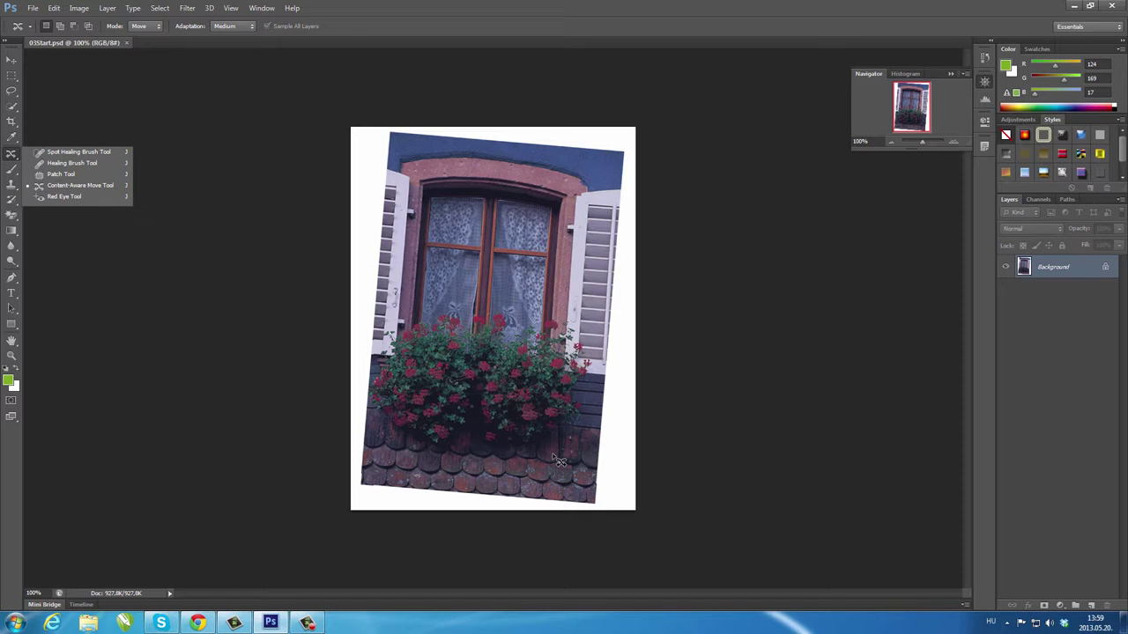
left_click(12, 185)
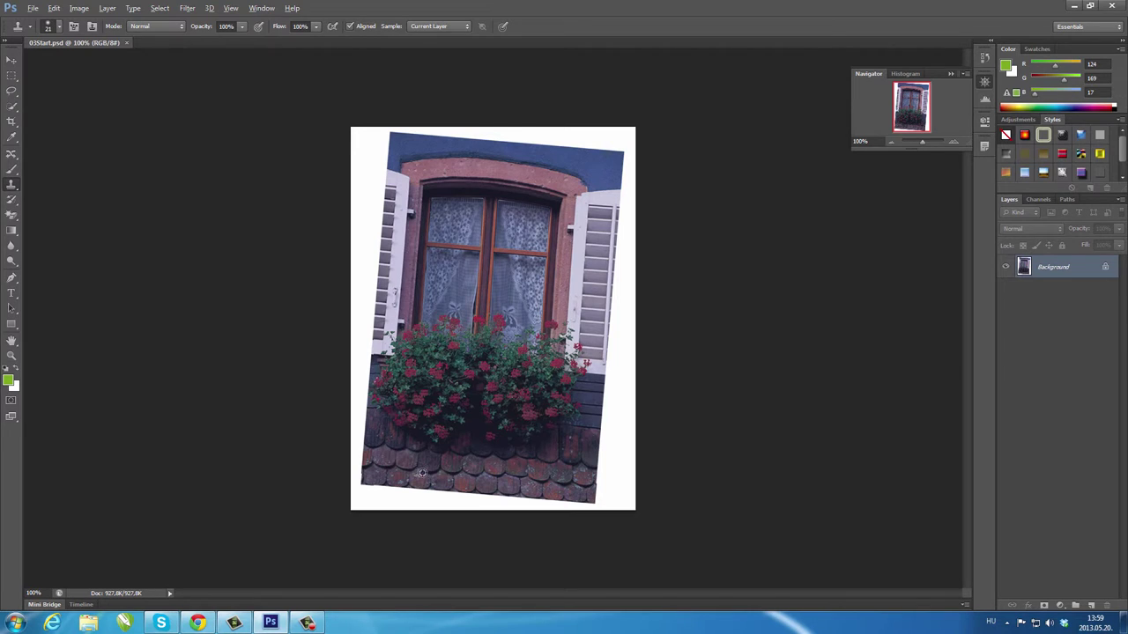
Sample the window and clone its panes onto the roof tiles below the flower box
left_click(536, 253, "alt")
mouse_move(560, 474)
left_mouse_down()
mouse_move(458, 453)
mouse_move(531, 450)
mouse_move(454, 420)
mouse_move(573, 427)
mouse_move(449, 411)
mouse_move(489, 406)
left_mouse_up()
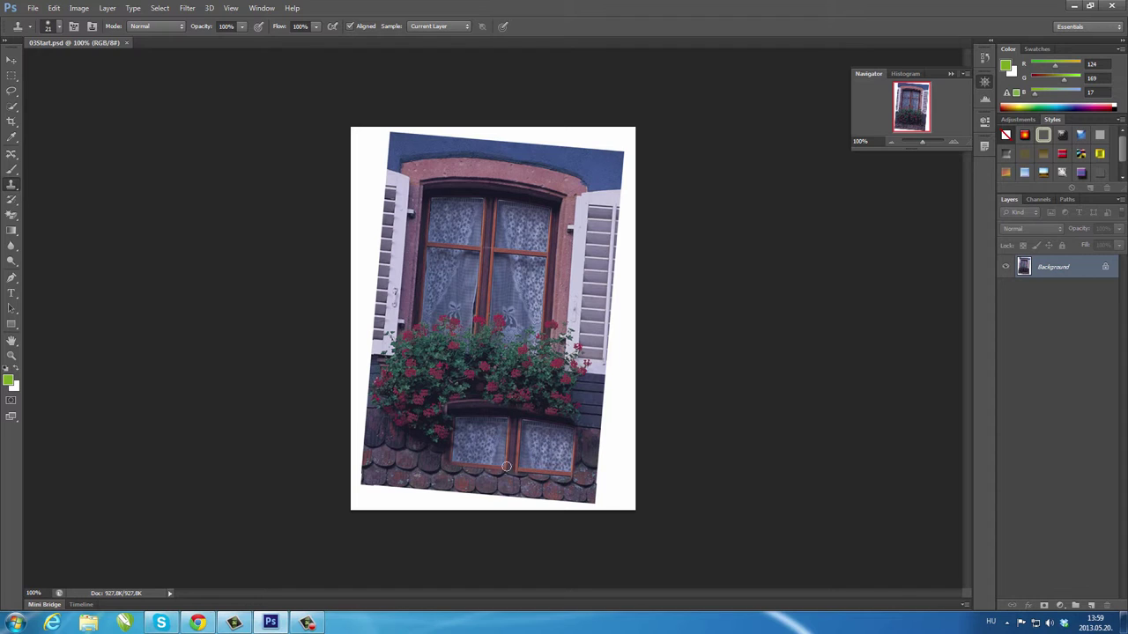
mouse_move(453, 423)
left_mouse_down()
mouse_move(510, 416)
mouse_move(573, 451)
left_mouse_up()
Check the brush, 100% opacity and 100% flow, then select the History Brush tool
left_click(60, 29)
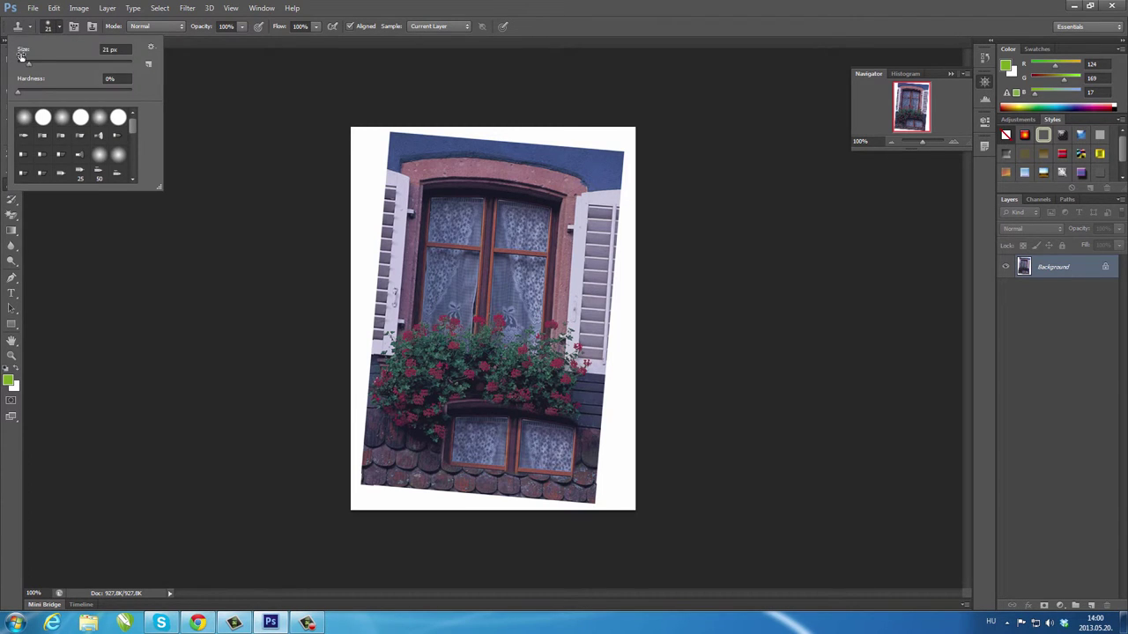
left_click(241, 27)
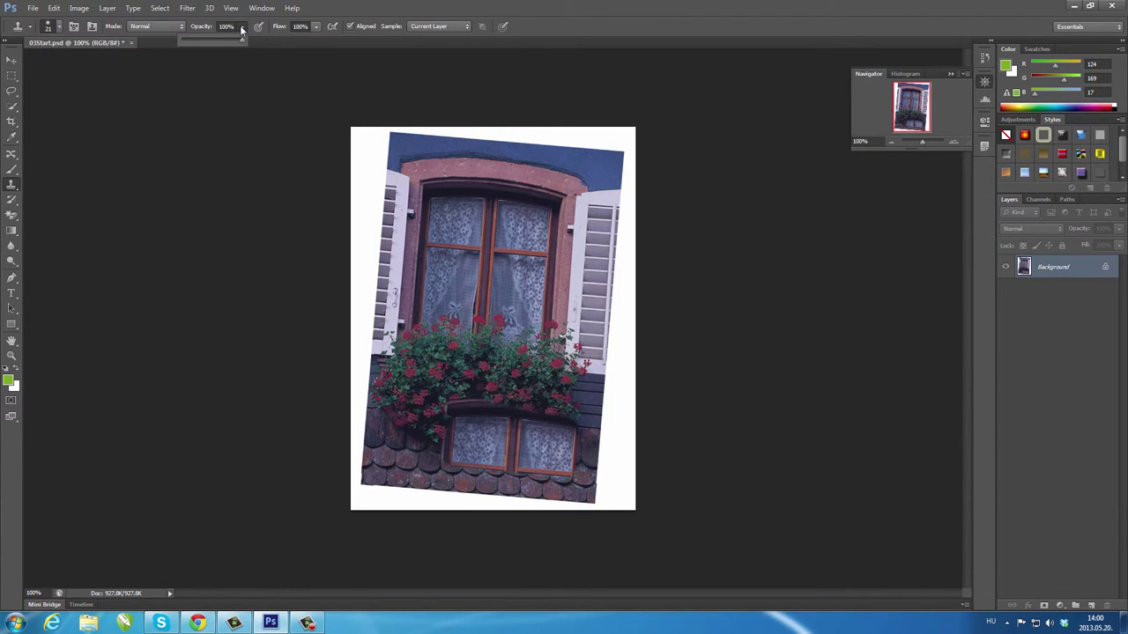
left_click(316, 26)
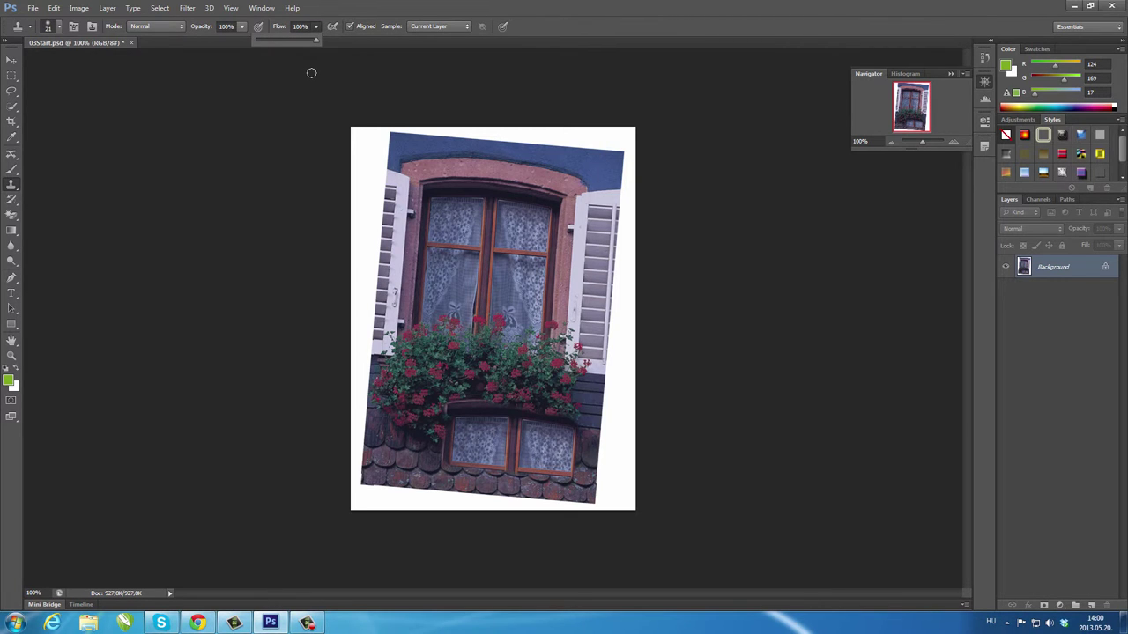
left_click(16, 204)
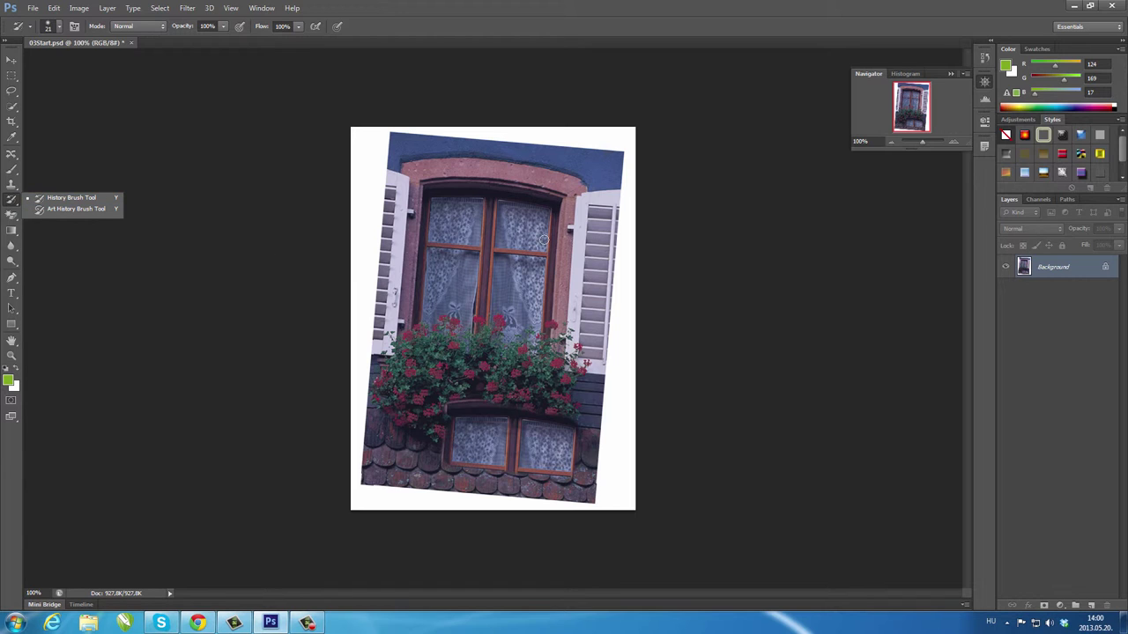
Paint over the lower windowpanes and window-box strip with the History Brush, then choose the Magic Eraser
left_click(77, 197)
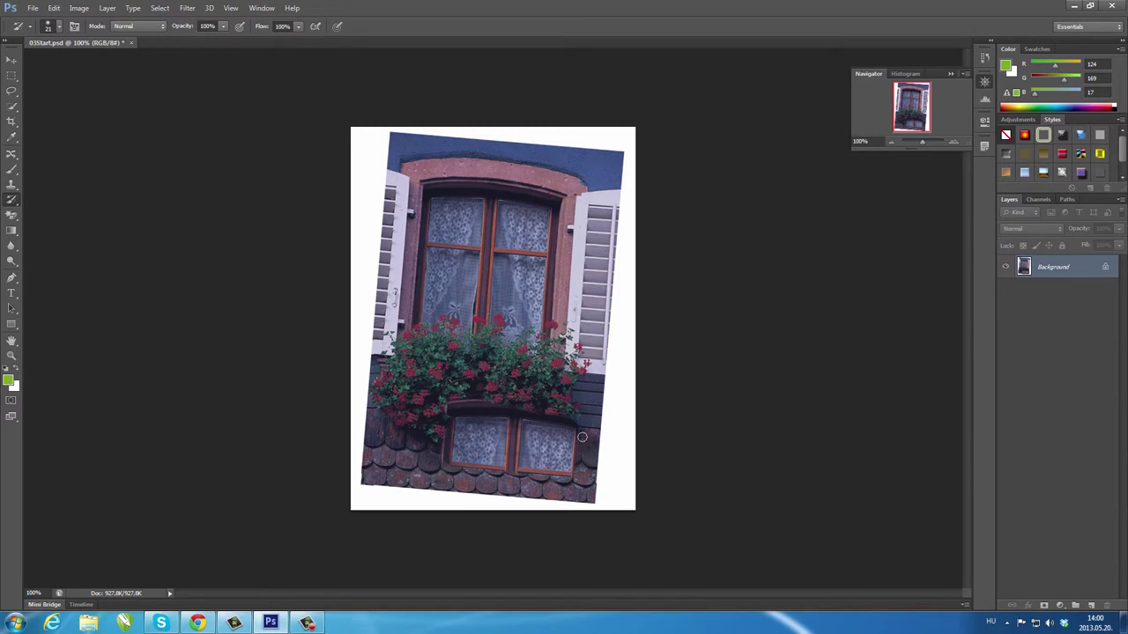
mouse_move(588, 433)
left_mouse_down()
mouse_move(430, 439)
mouse_move(588, 449)
mouse_move(440, 446)
mouse_move(574, 464)
mouse_move(451, 462)
mouse_move(570, 467)
left_mouse_up()
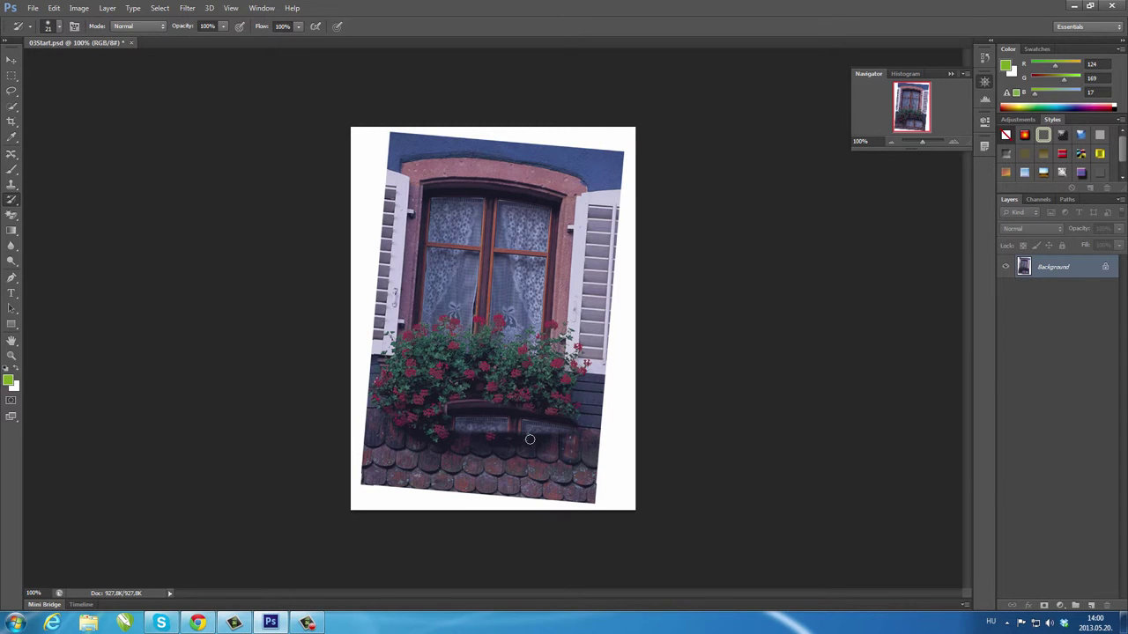
left_click_drag(529, 439, 509, 413)
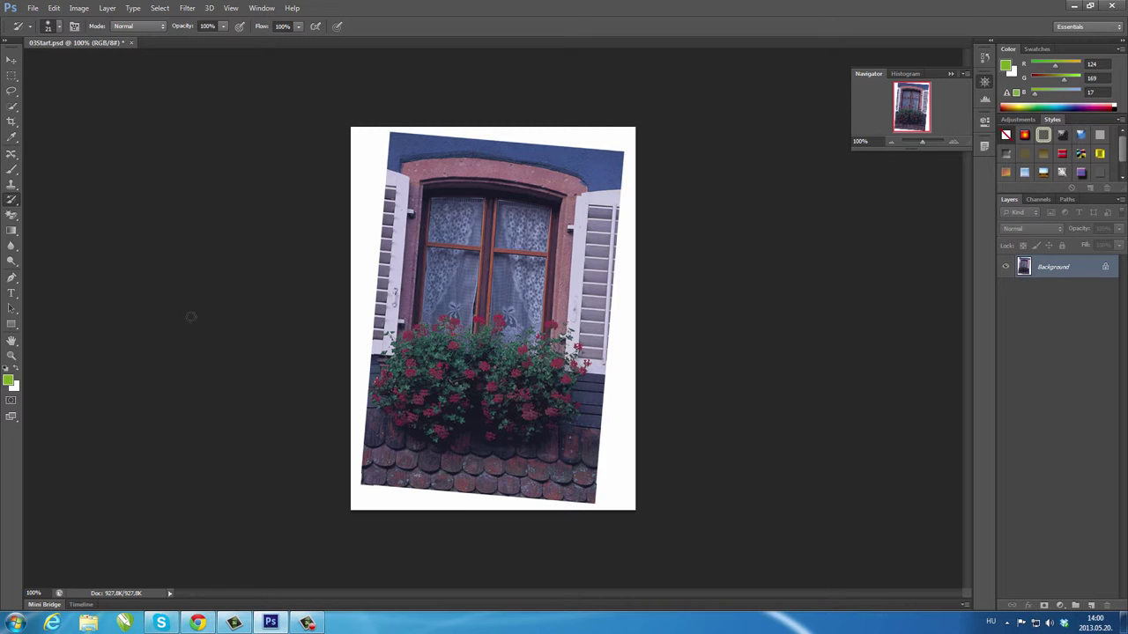
right_click(18, 207)
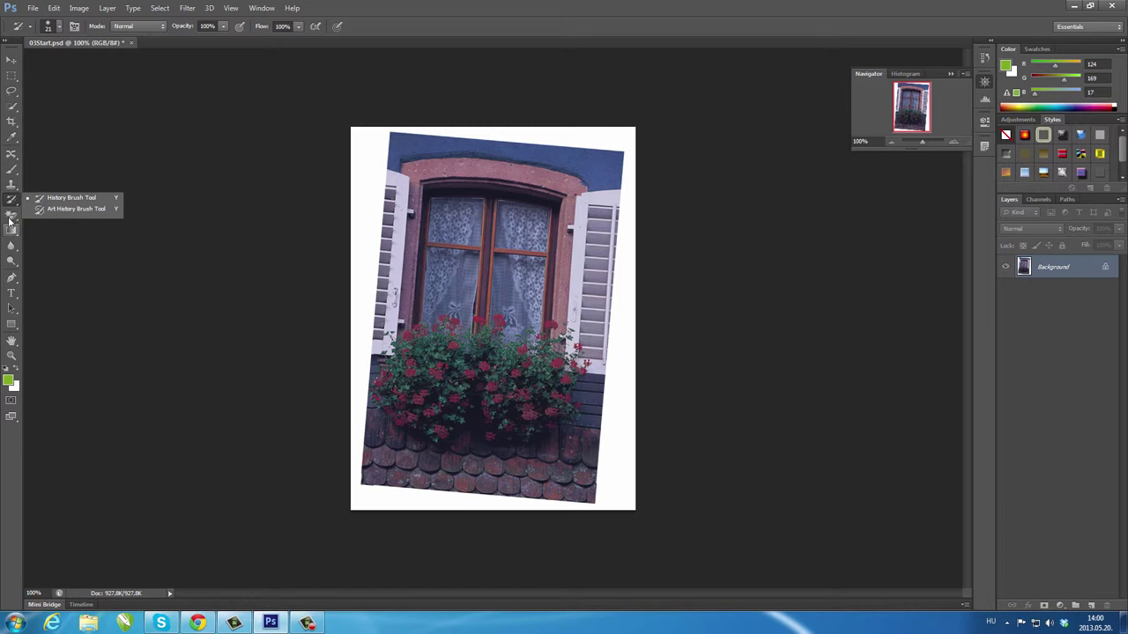
left_click(12, 221)
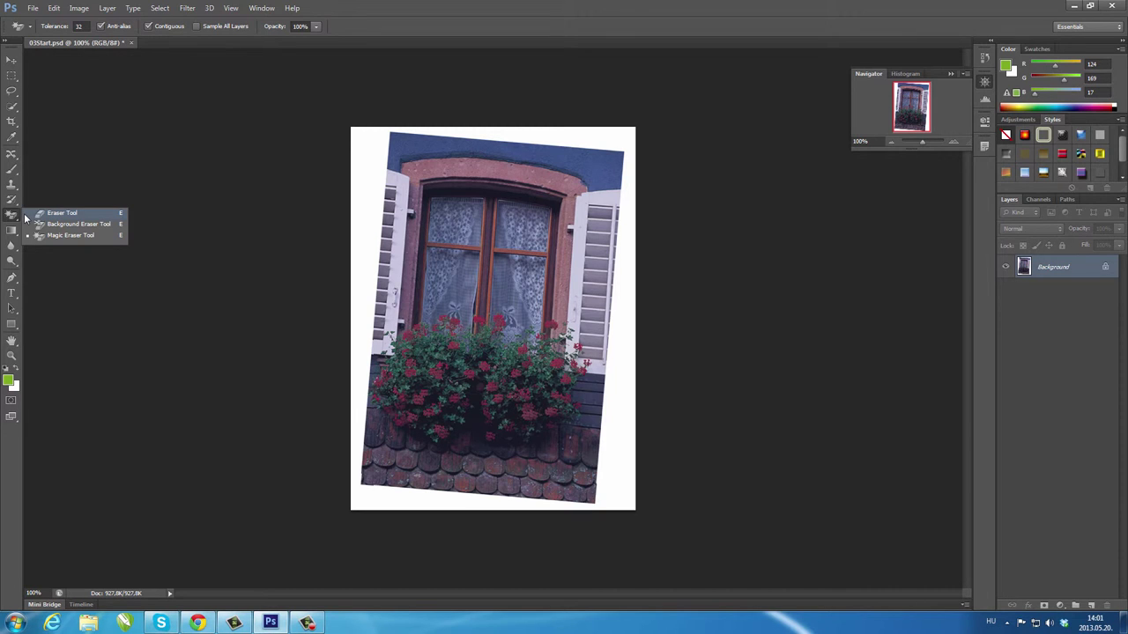
left_click(66, 212)
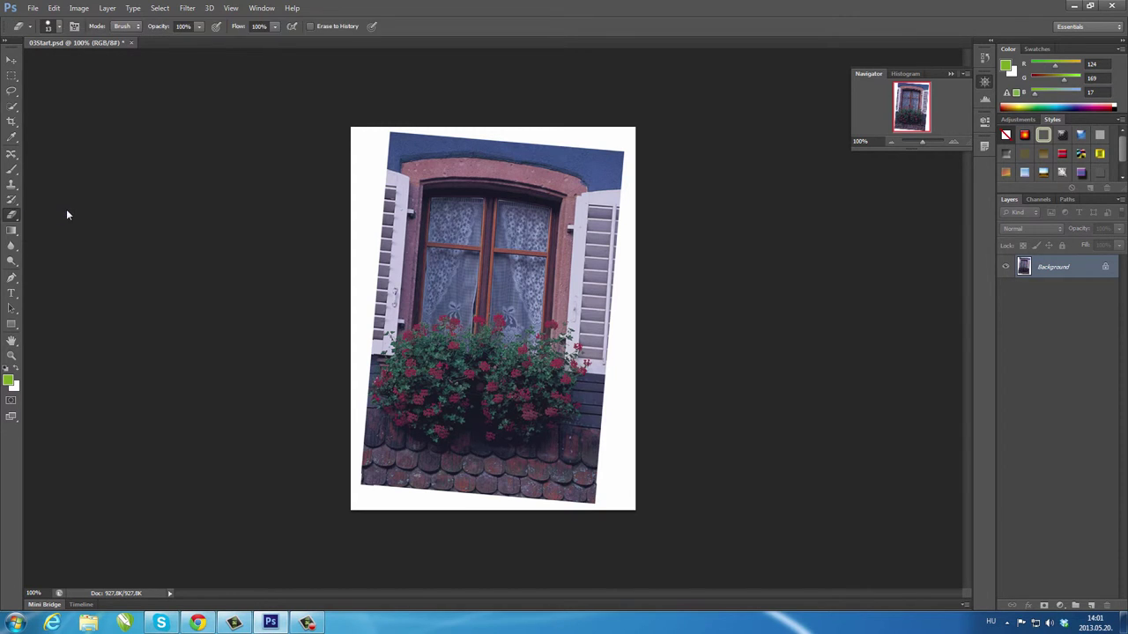
left_click(58, 26)
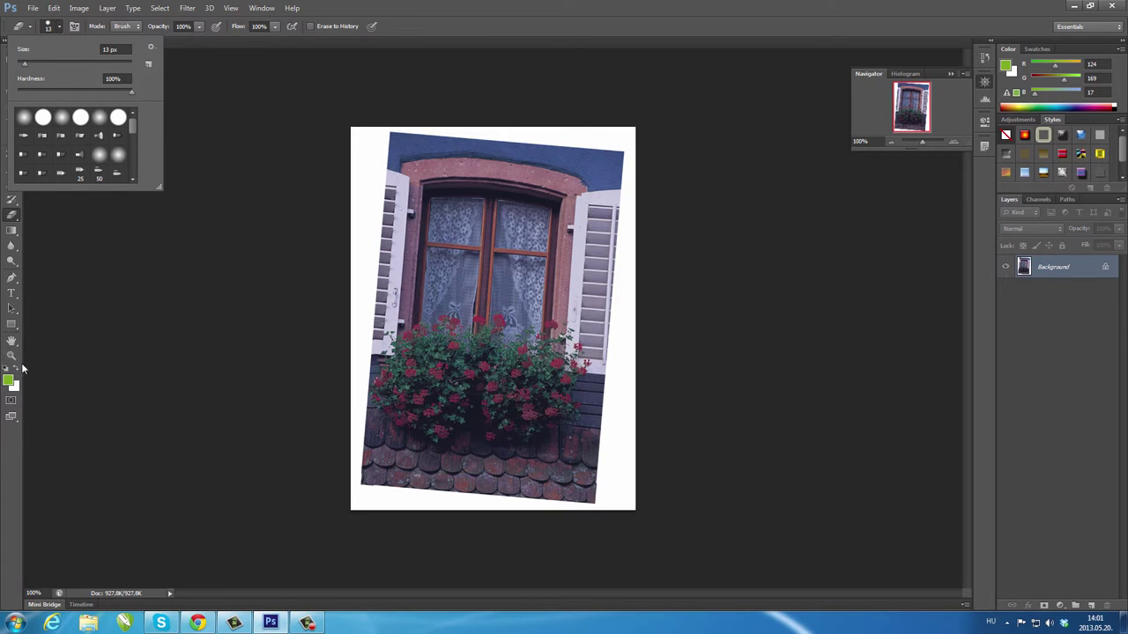
key("Escape")
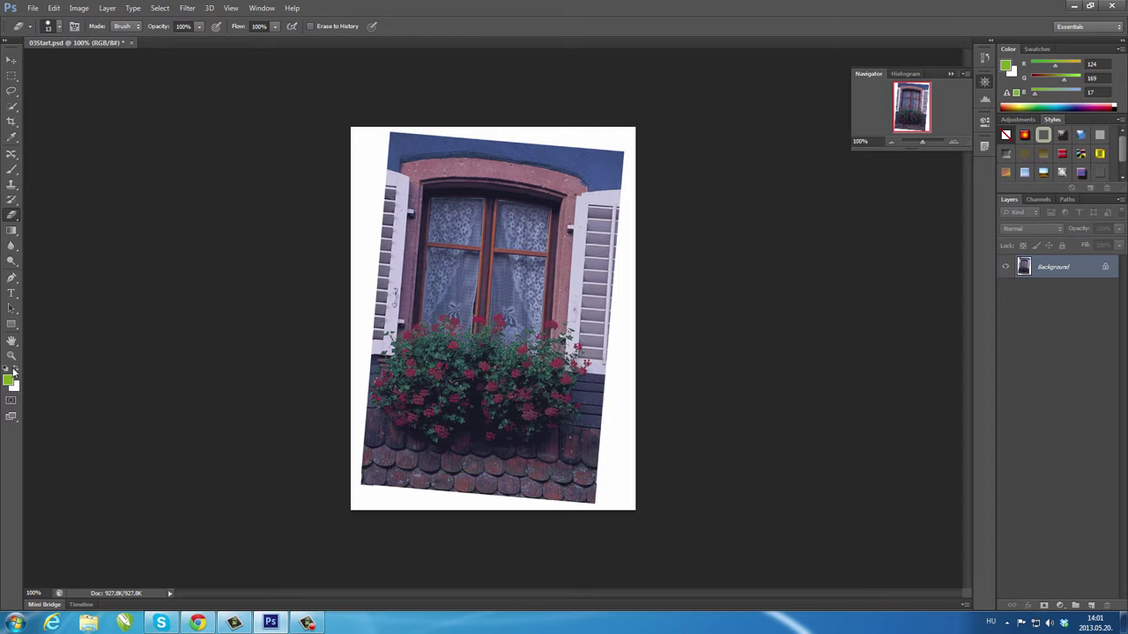
left_click(15, 371)
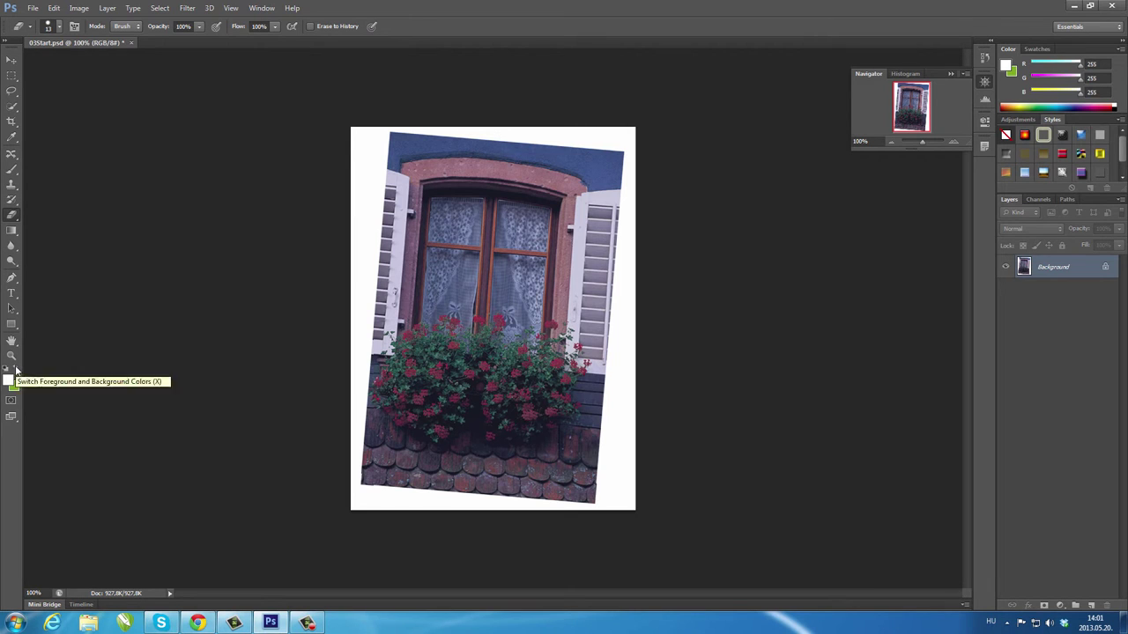
left_click(16, 370)
left_click(15, 371)
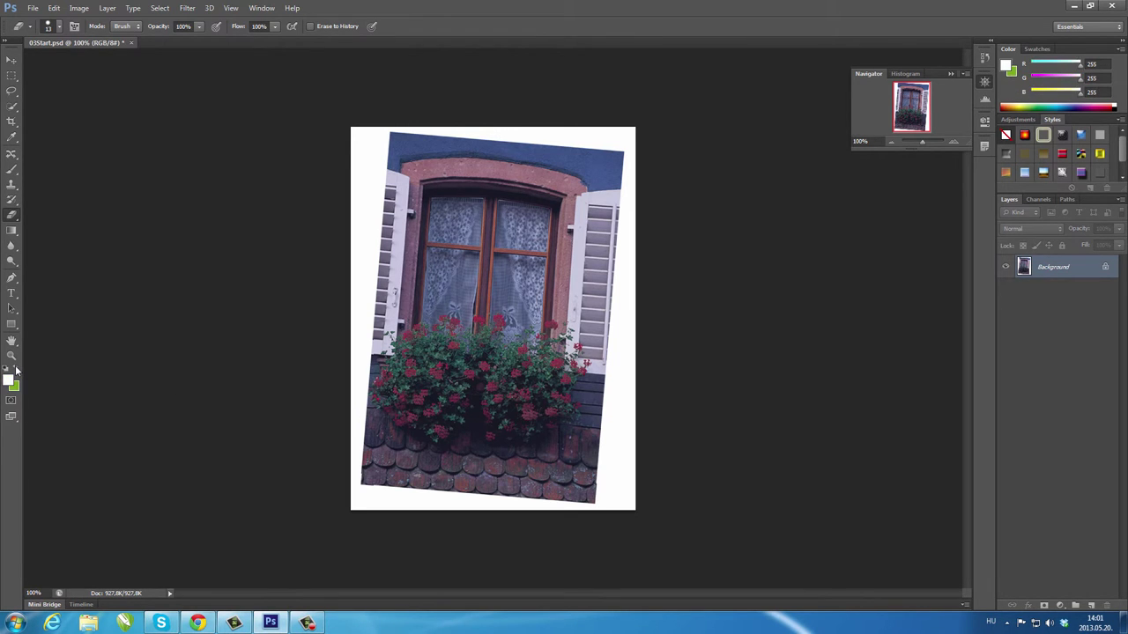
left_click(16, 371)
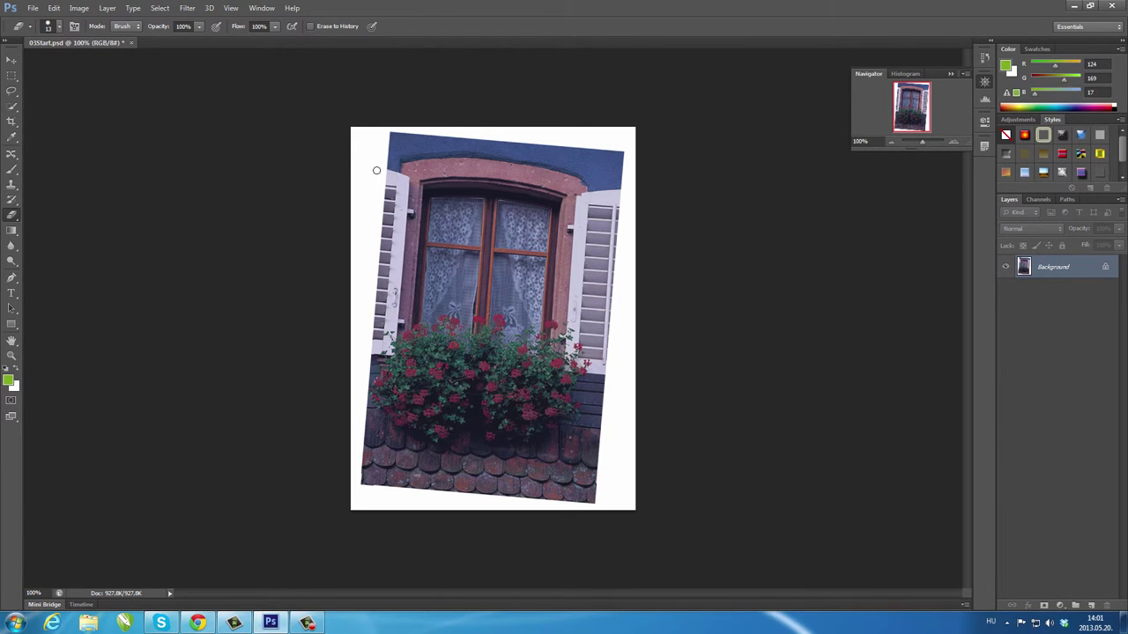
left_click_drag(376, 170, 622, 169)
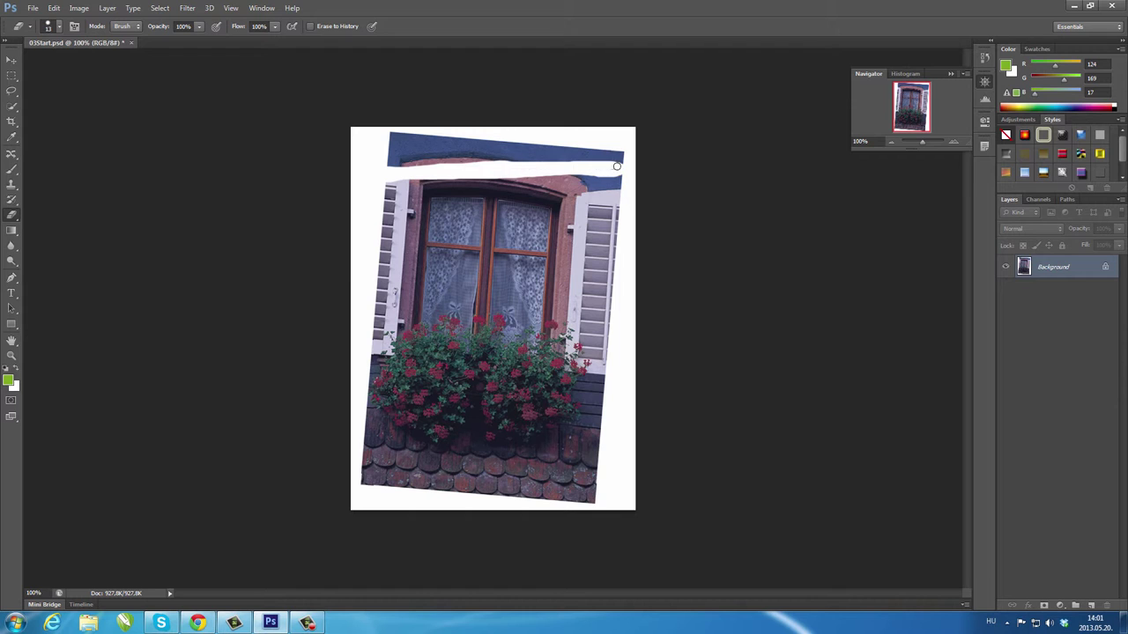
left_click(55, 9)
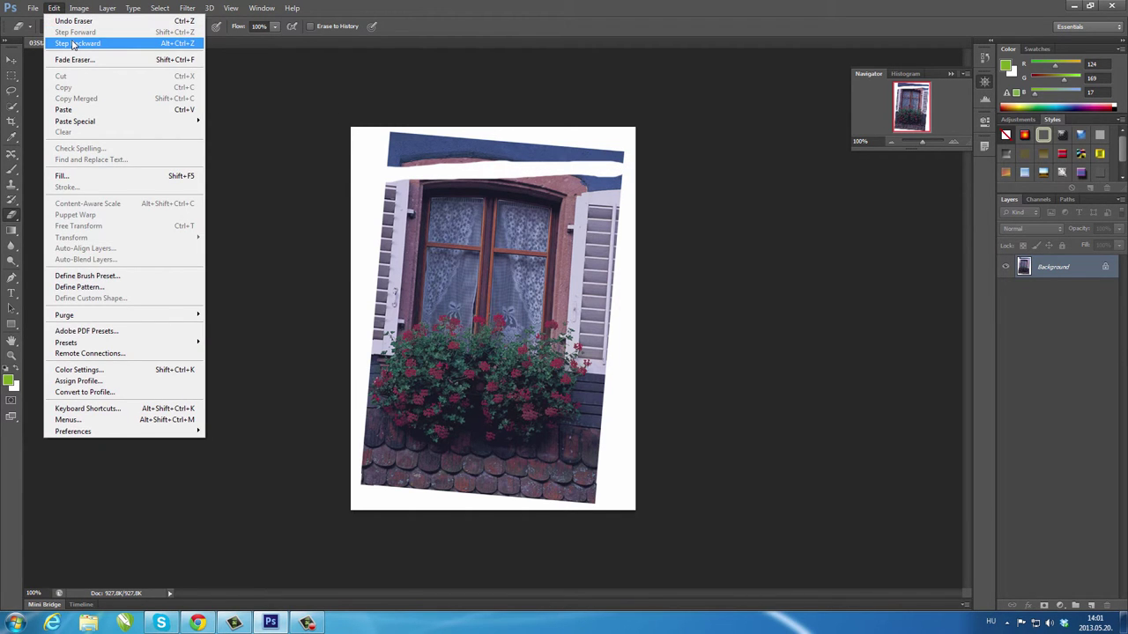
left_click(73, 43)
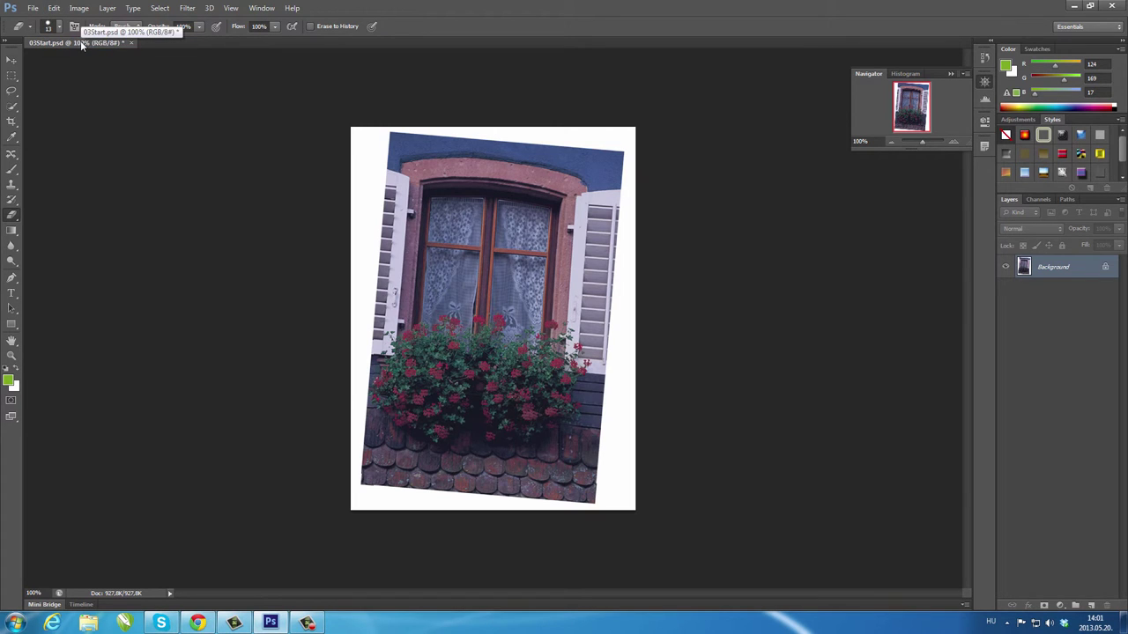
left_click(11, 217)
left_click(73, 236)
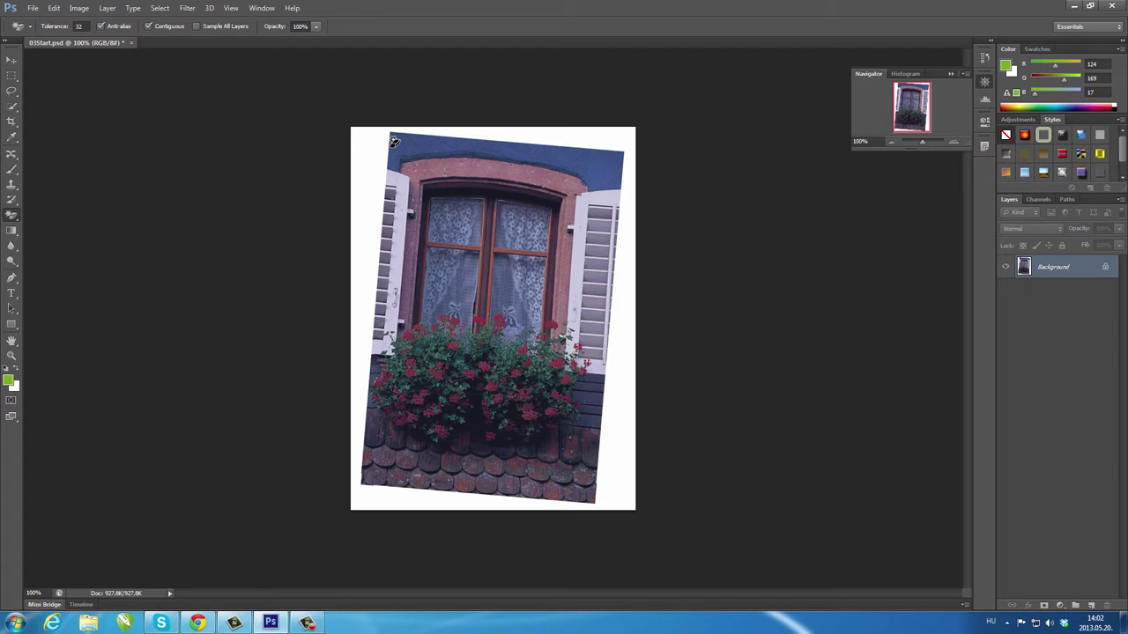
left_click(392, 147)
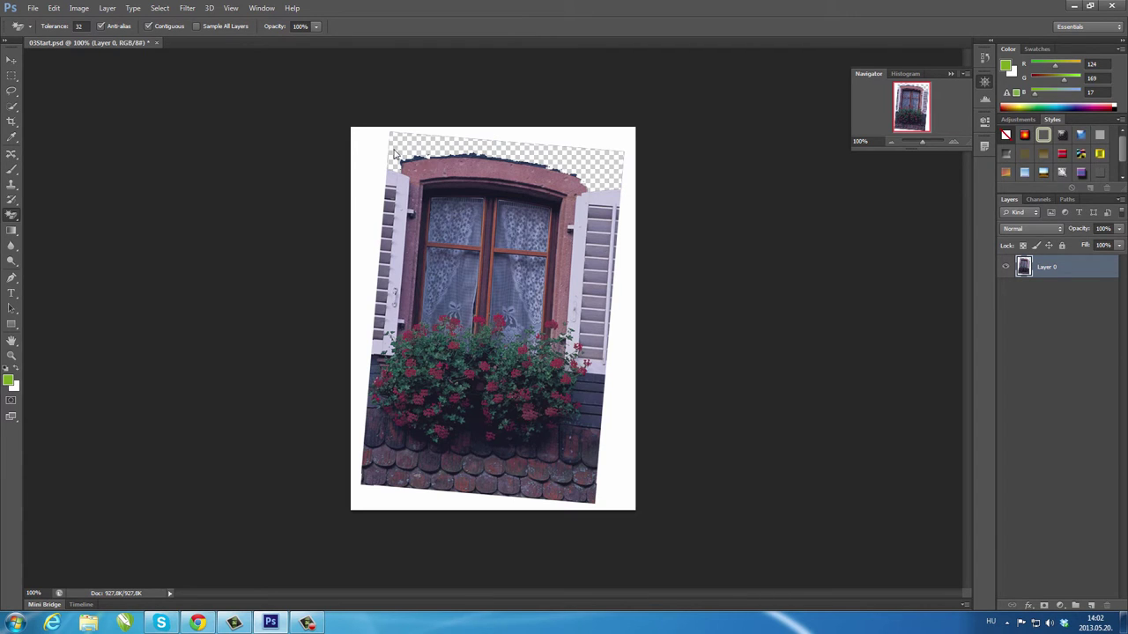
left_click(472, 166)
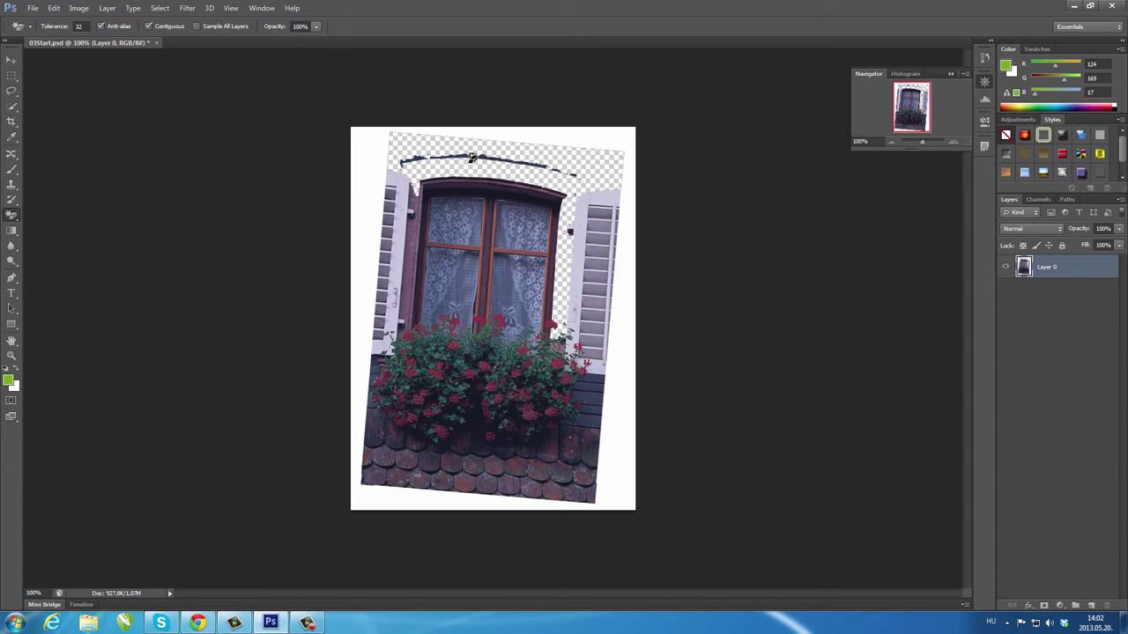
left_click(416, 248)
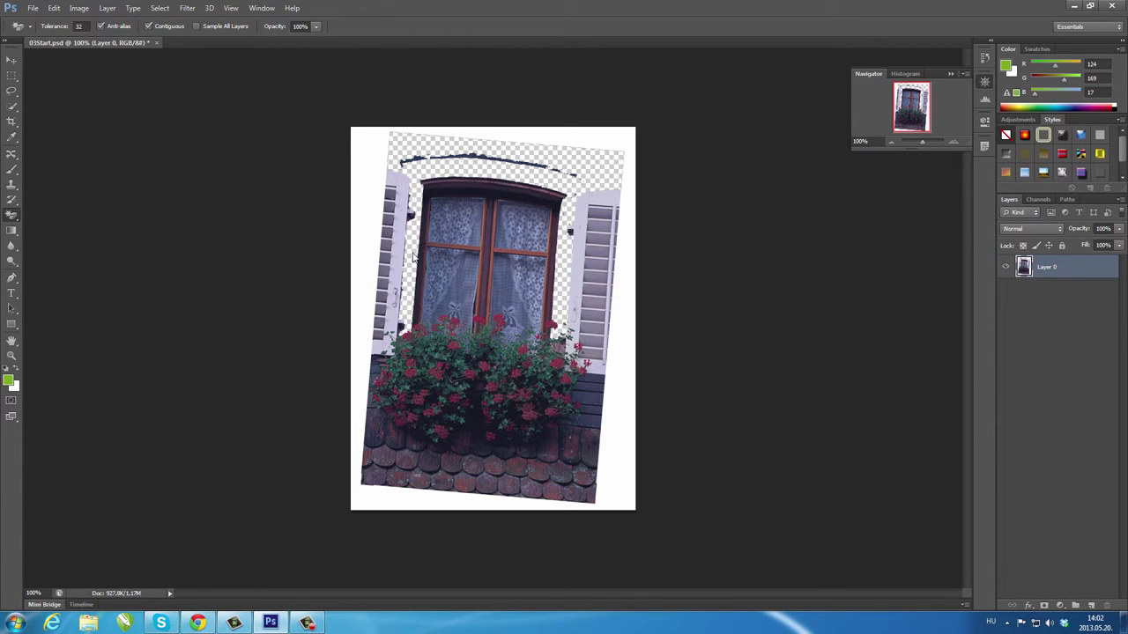
left_click(589, 421)
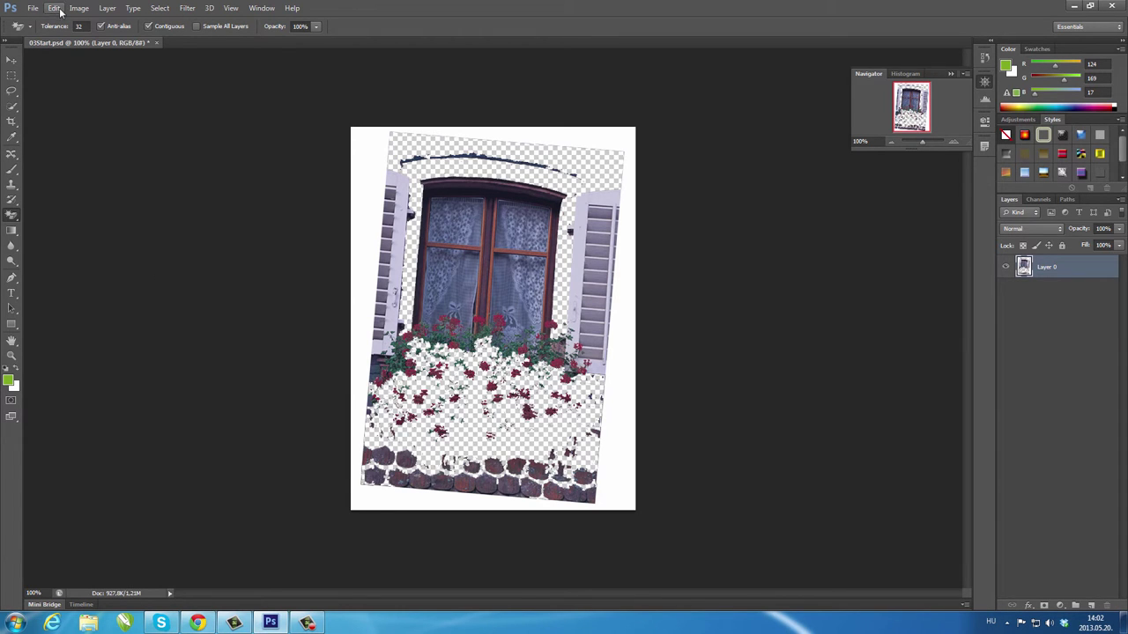
left_click(468, 201)
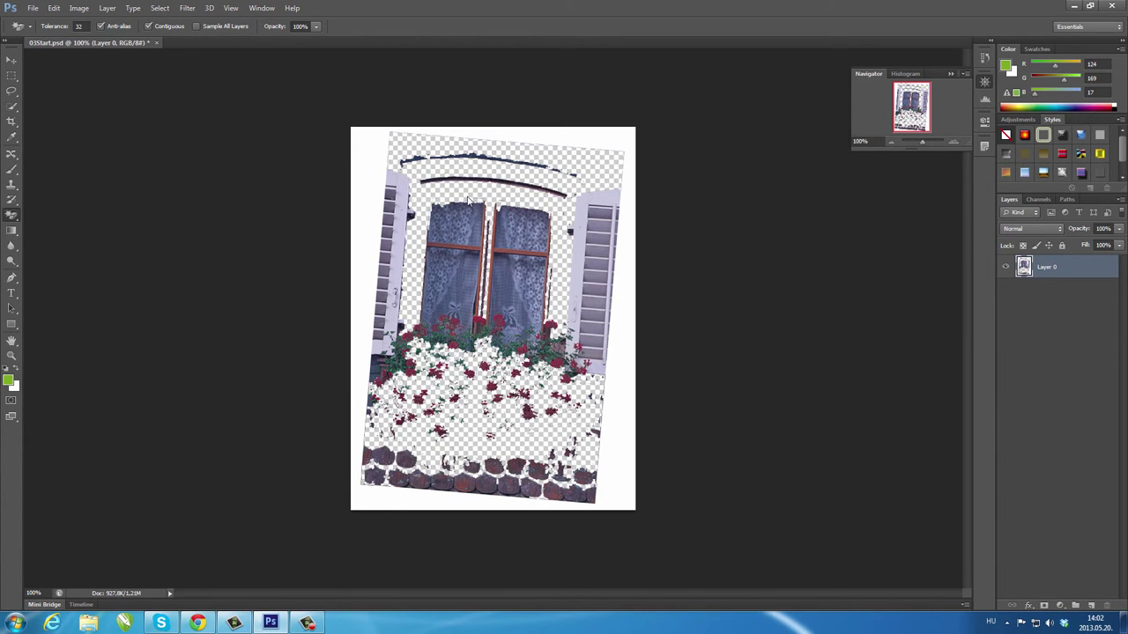
left_click(607, 211)
left_click(54, 8)
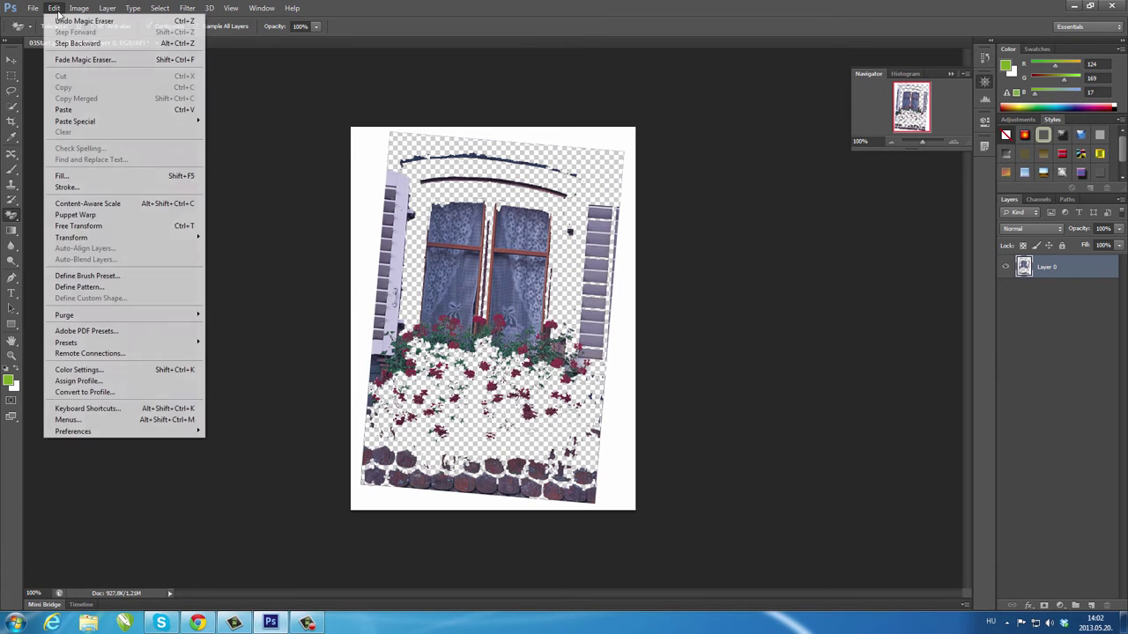
left_click(77, 43)
left_click(54, 8)
left_click(78, 43)
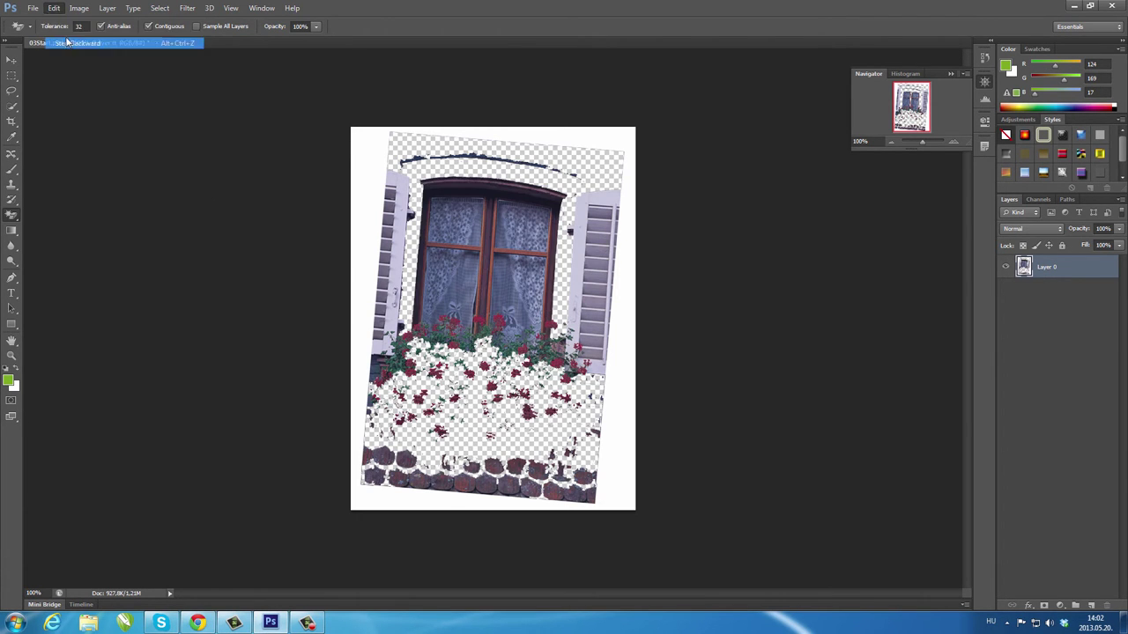
left_click(54, 8)
left_click(62, 44)
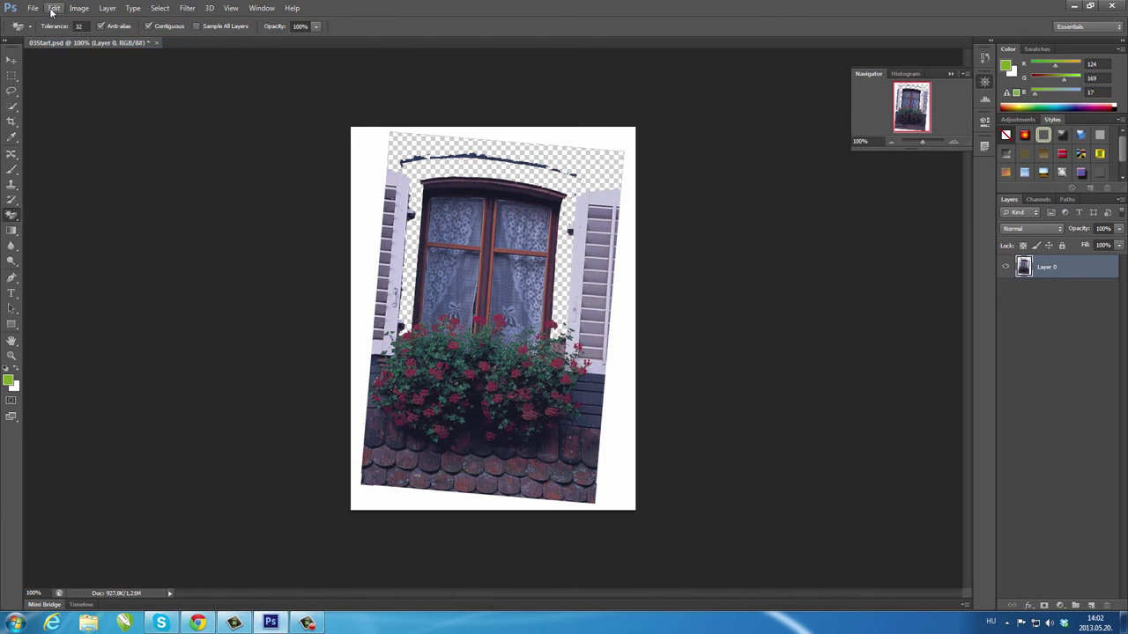
left_click(54, 8)
left_click(68, 42)
left_click(54, 8)
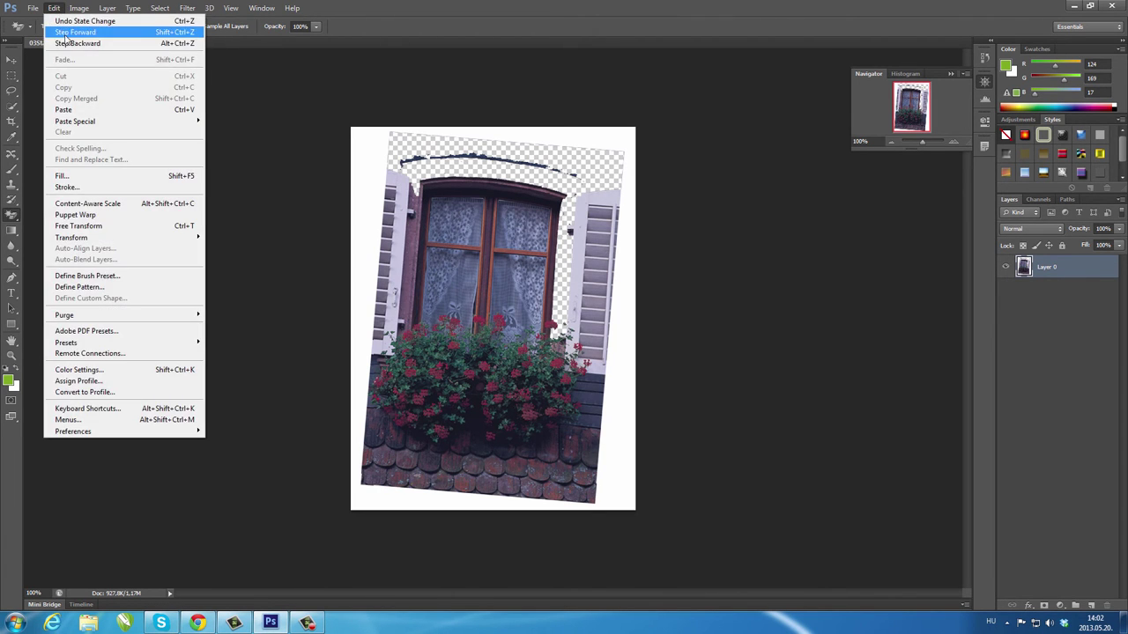
left_click(67, 43)
left_click(53, 8)
left_click(70, 43)
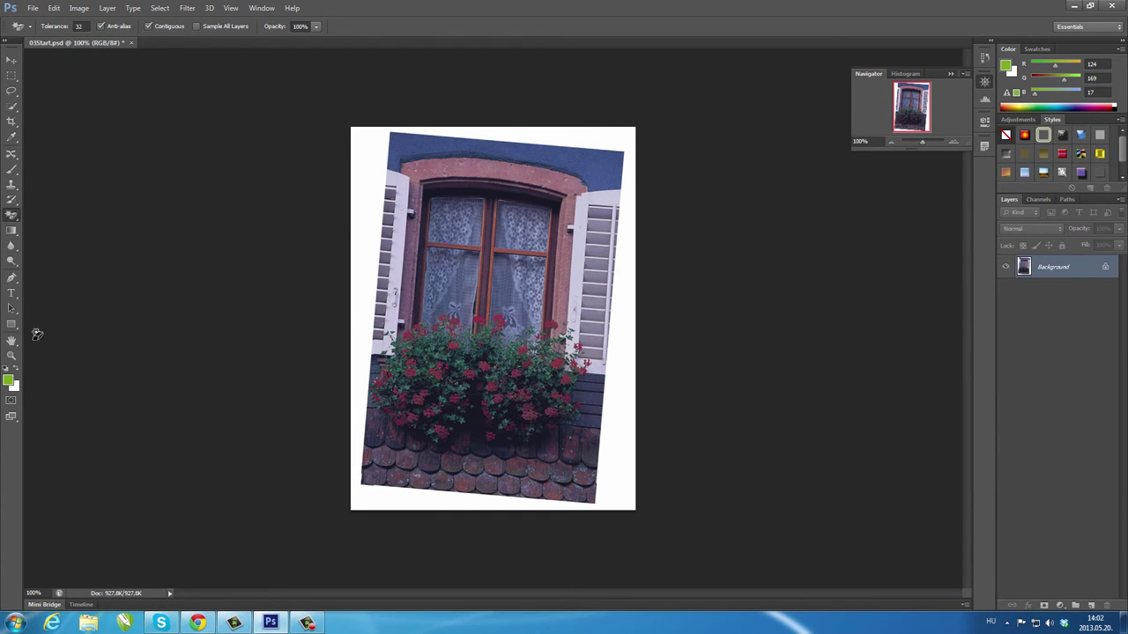
left_click(11, 231)
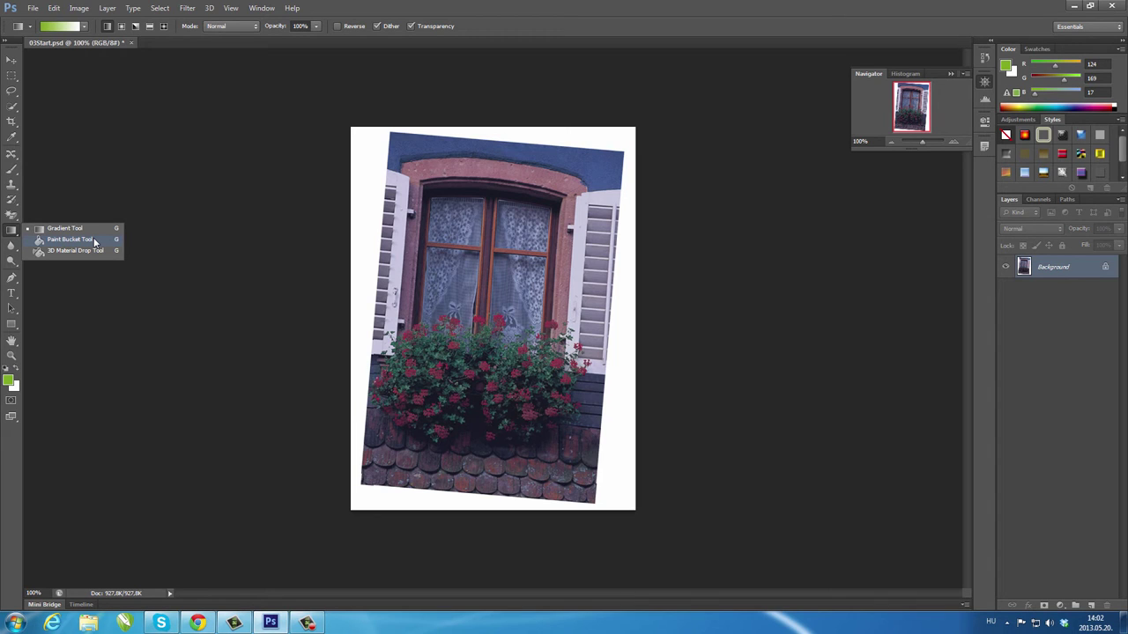
left_click(76, 229)
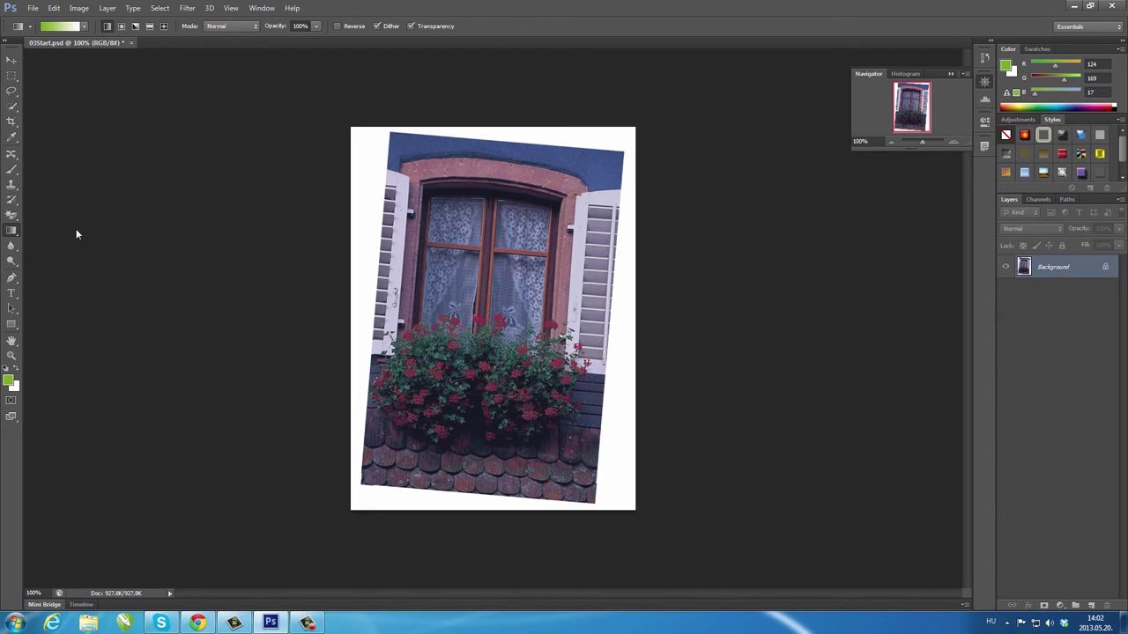
left_click(84, 26)
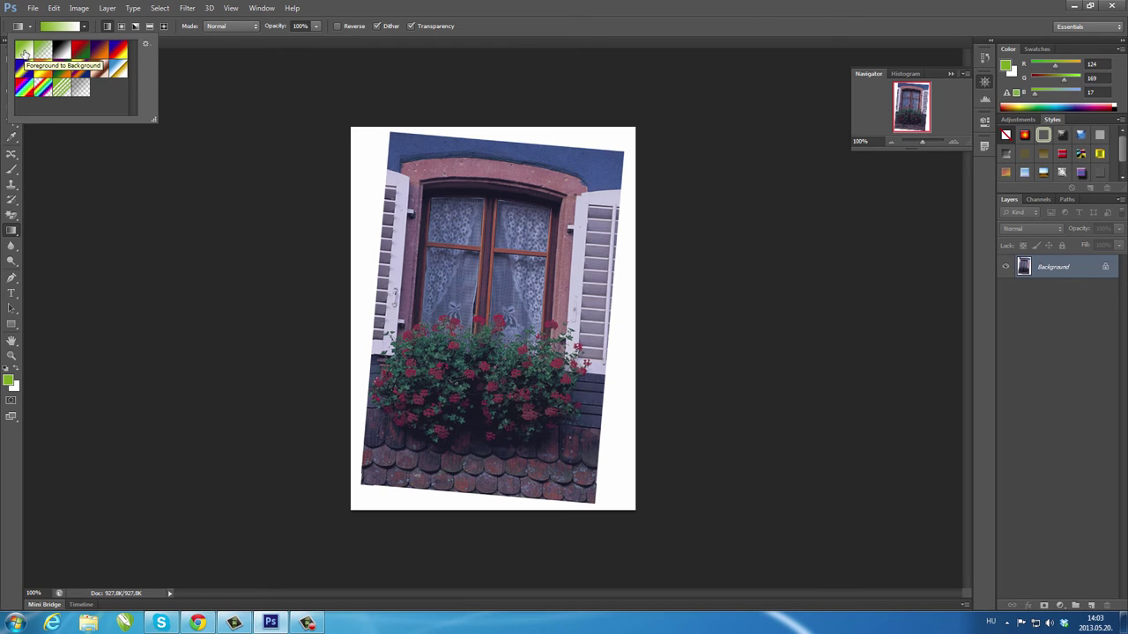
left_click(363, 142)
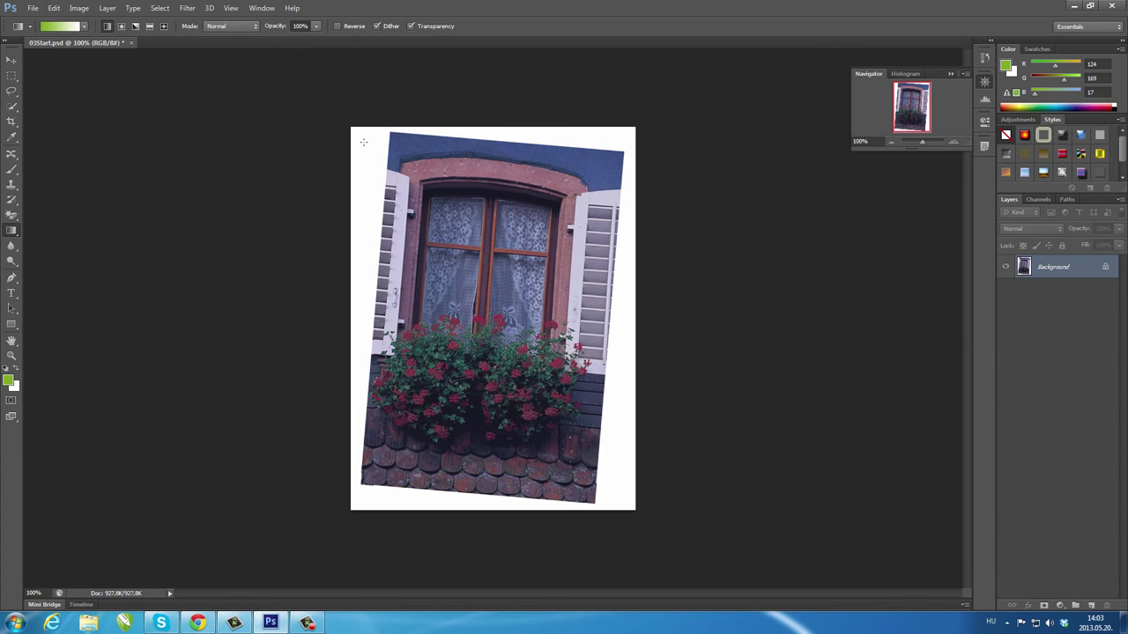
mouse_move(355, 132)
left_mouse_down()
mouse_move(453, 288)
mouse_move(631, 507)
left_mouse_up()
left_click_drag(629, 504, 629, 506)
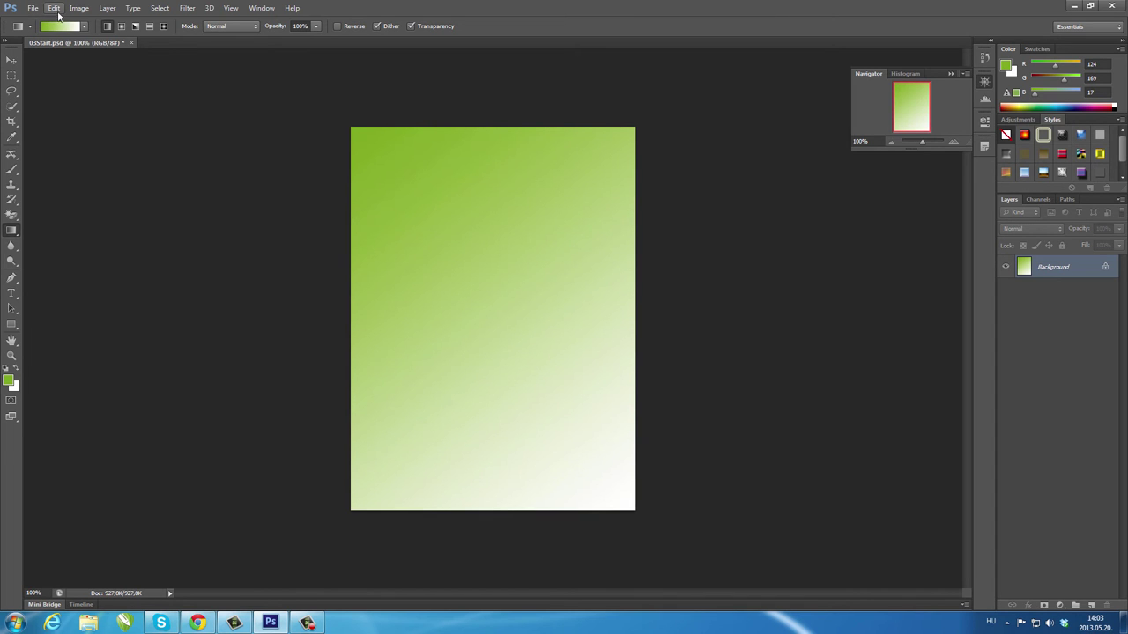
left_click(55, 10)
left_click(78, 46)
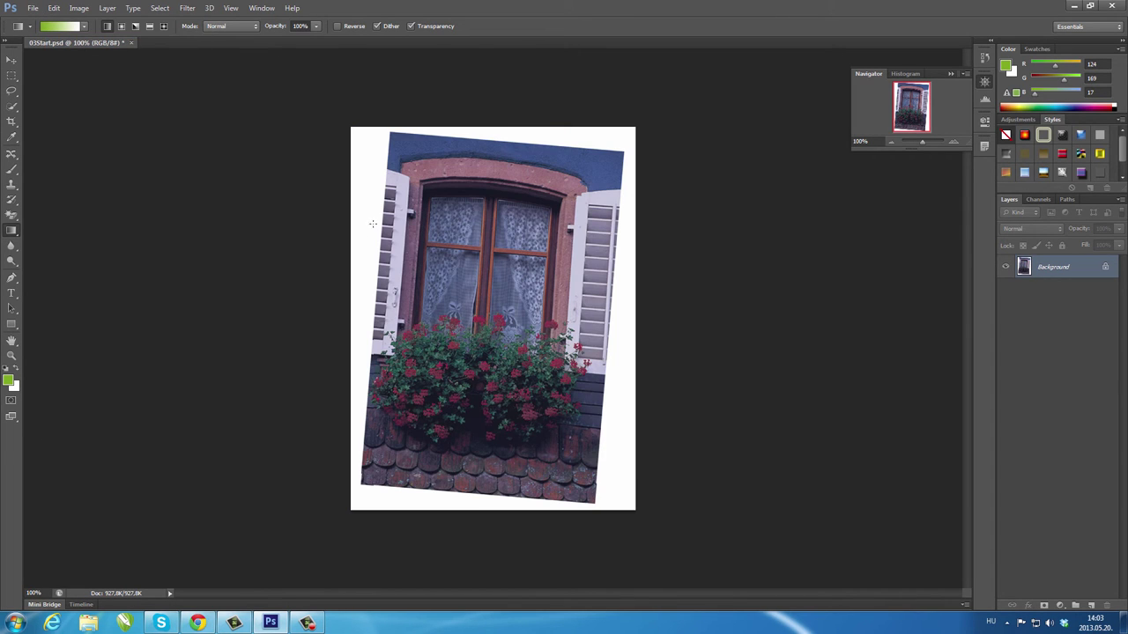
Draw a test gradient, pick the Foreground to Transparent preset, and undo with Step Backward
mouse_move(357, 133)
left_mouse_down()
mouse_move(502, 324)
mouse_move(500, 314)
left_mouse_up()
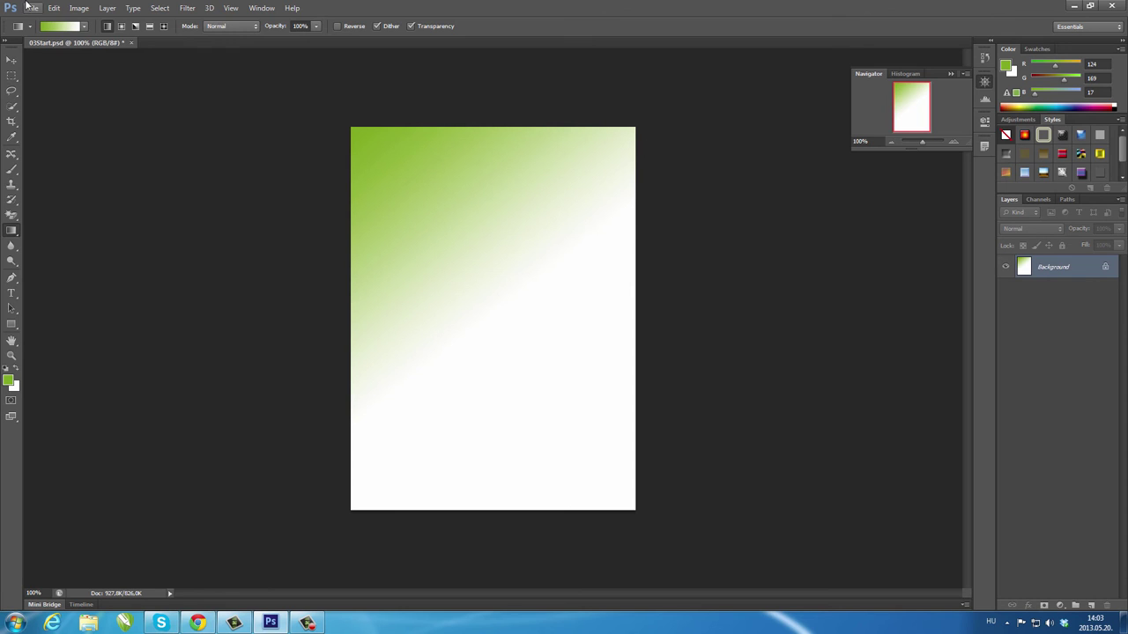
left_click(85, 27)
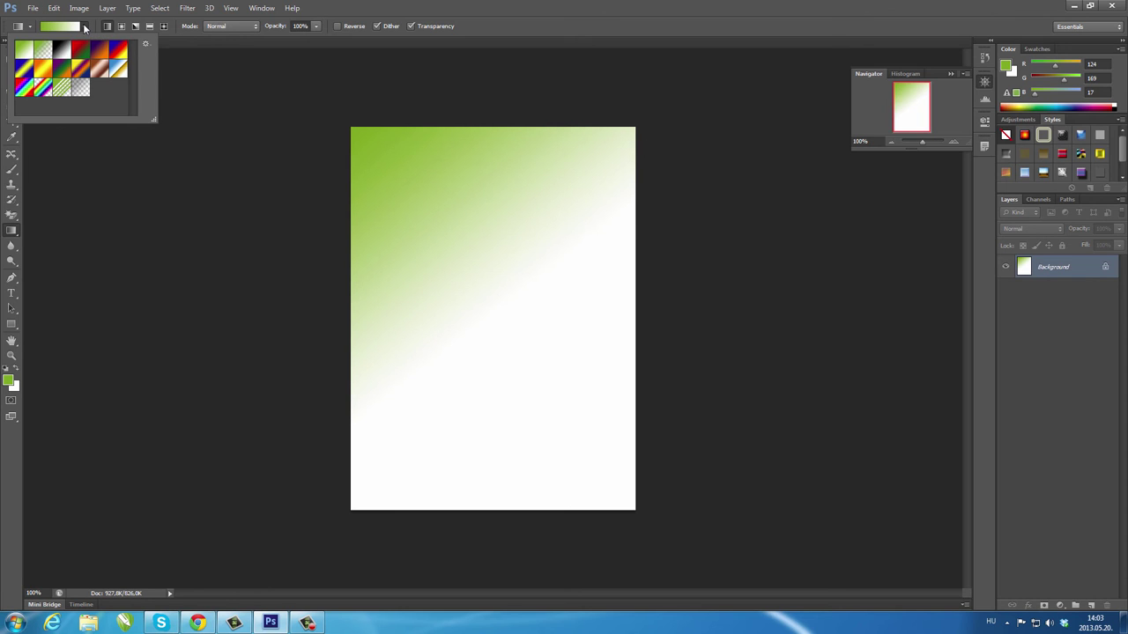
left_click(85, 28)
left_click(43, 51)
left_click(53, 8)
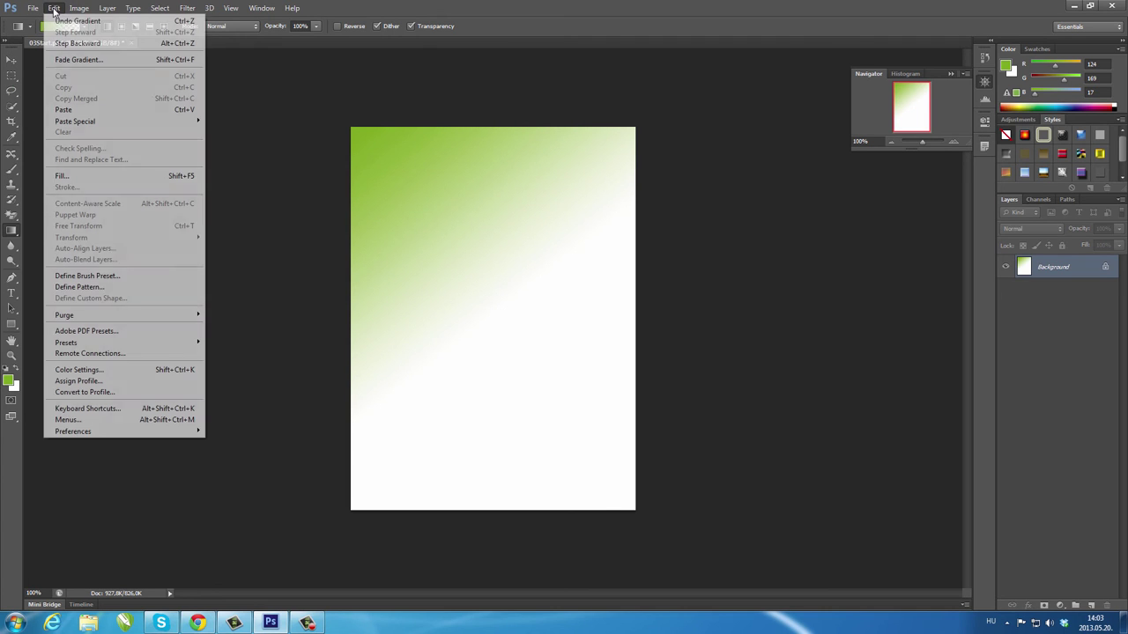
left_click(74, 42)
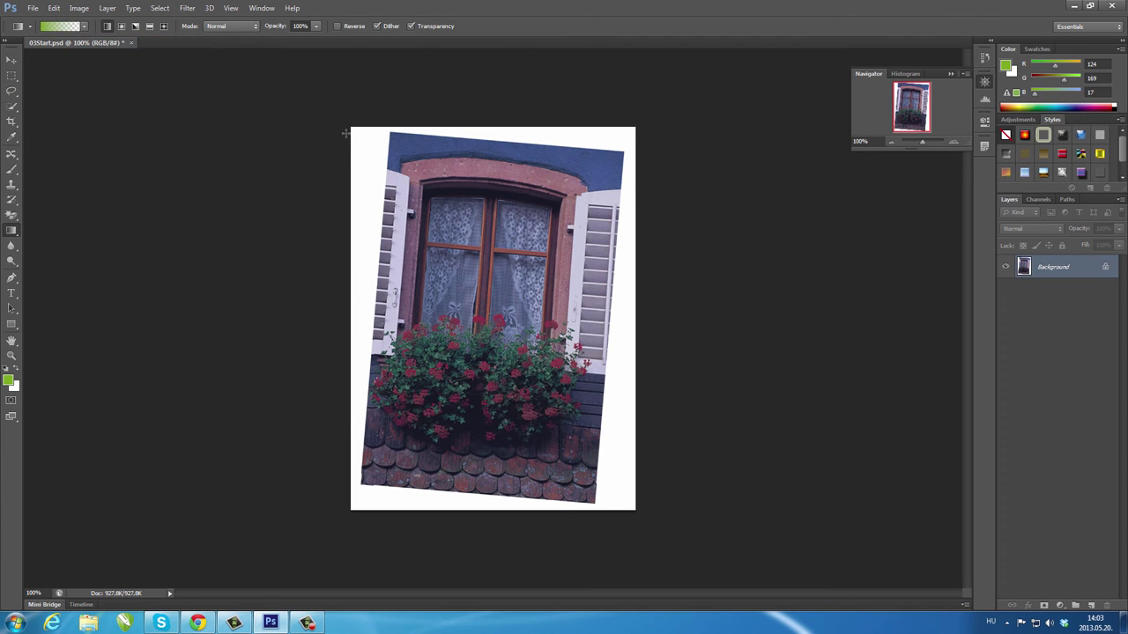
Drag a diagonal green-to-transparent gradient over the photo, then undo it with Step Backward
left_click_drag(348, 128, 620, 496)
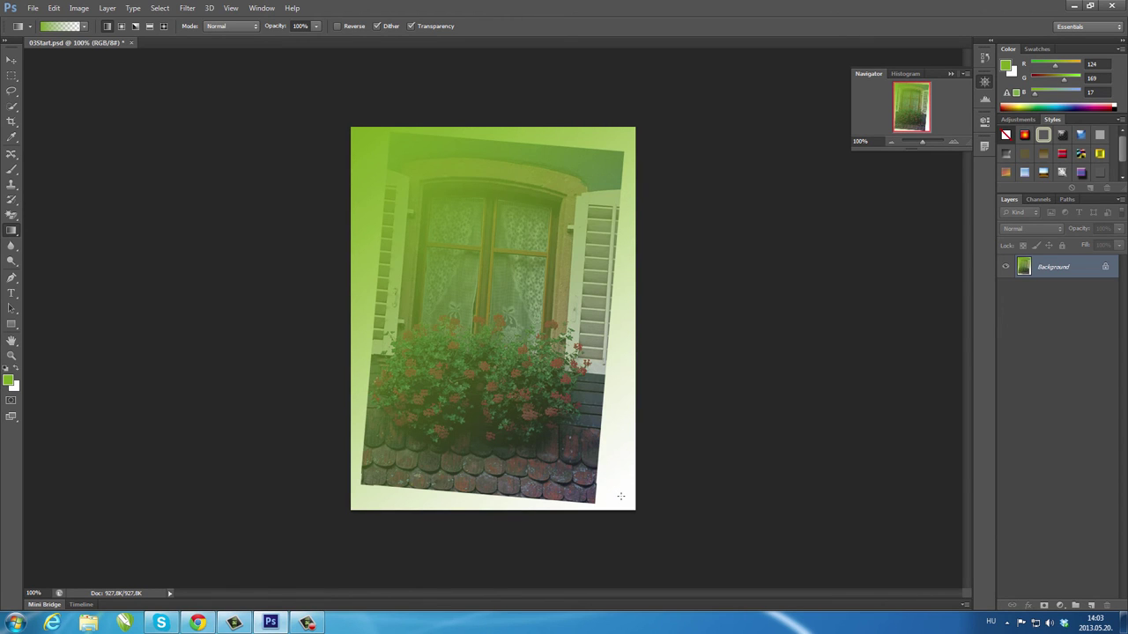
left_click(54, 8)
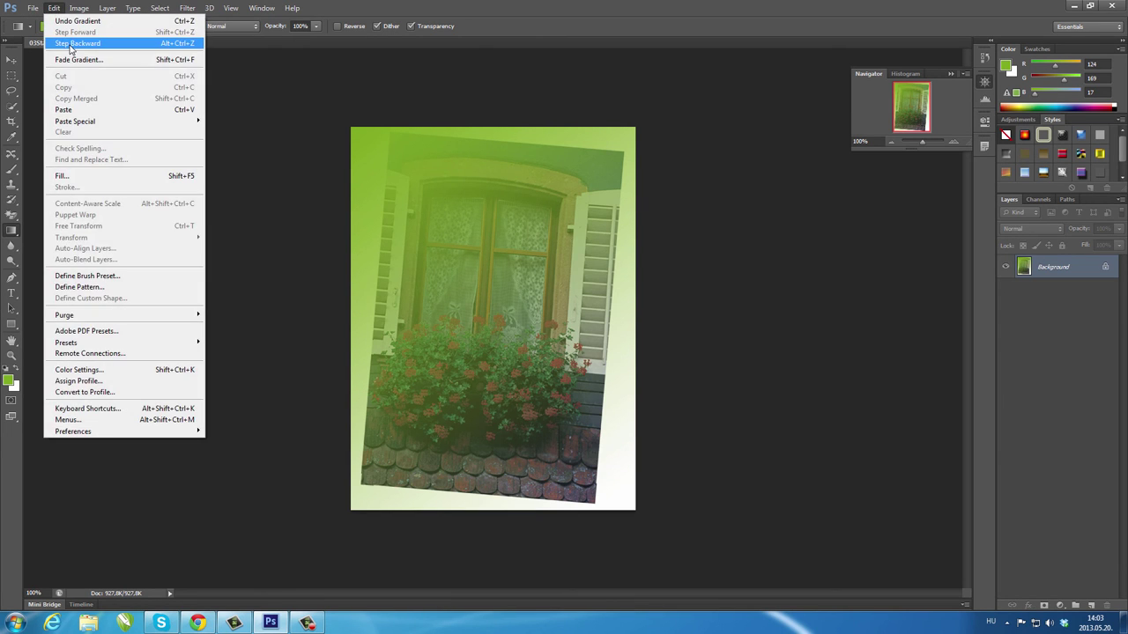
left_click(74, 44)
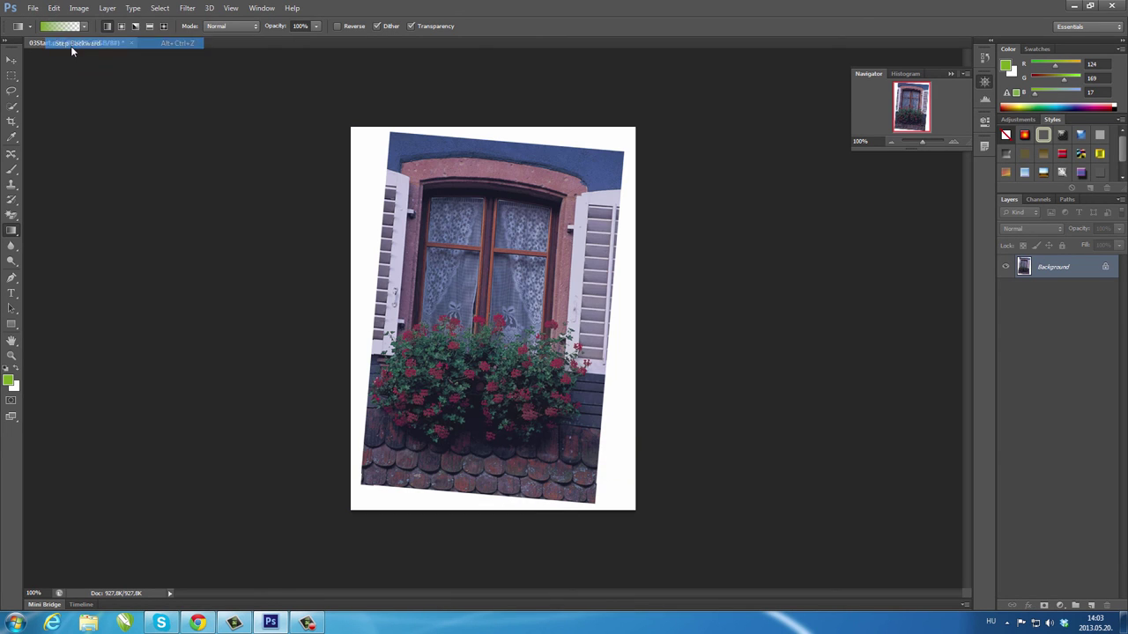
right_click(12, 232)
Draw an elliptical marquee selection over the windowpanes
left_click(63, 240)
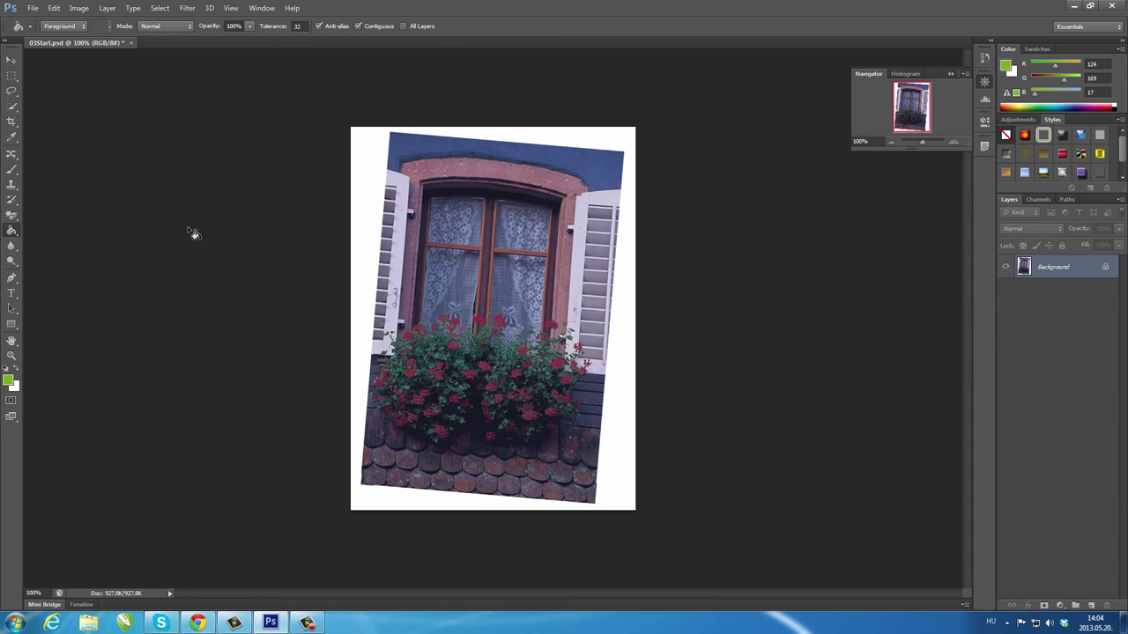
left_click(13, 75)
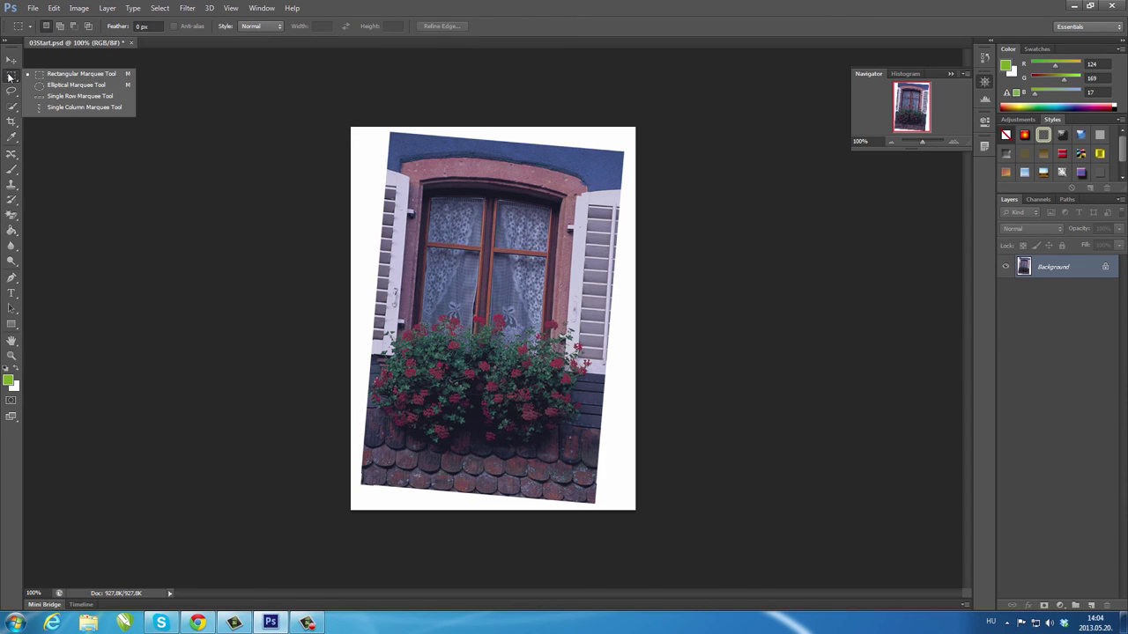
left_click(61, 86)
mouse_move(410, 212)
left_mouse_down()
mouse_move(577, 345)
mouse_move(571, 368)
left_mouse_up()
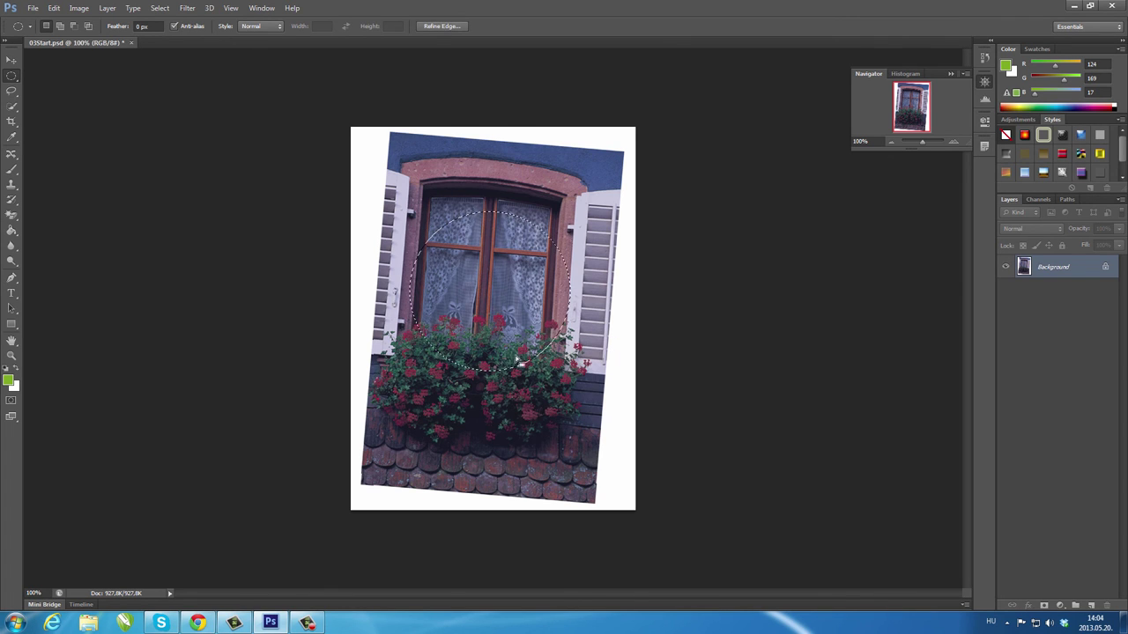
Fill the four windowpanes and the right frame strip green with the Paint Bucket
left_click(11, 232)
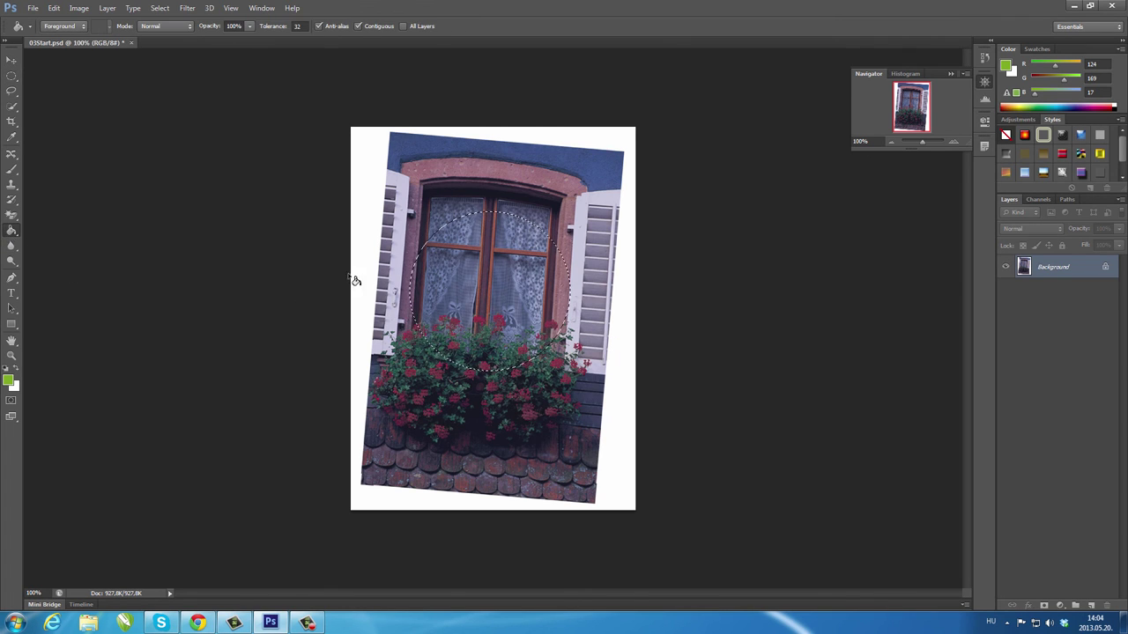
left_click(452, 275)
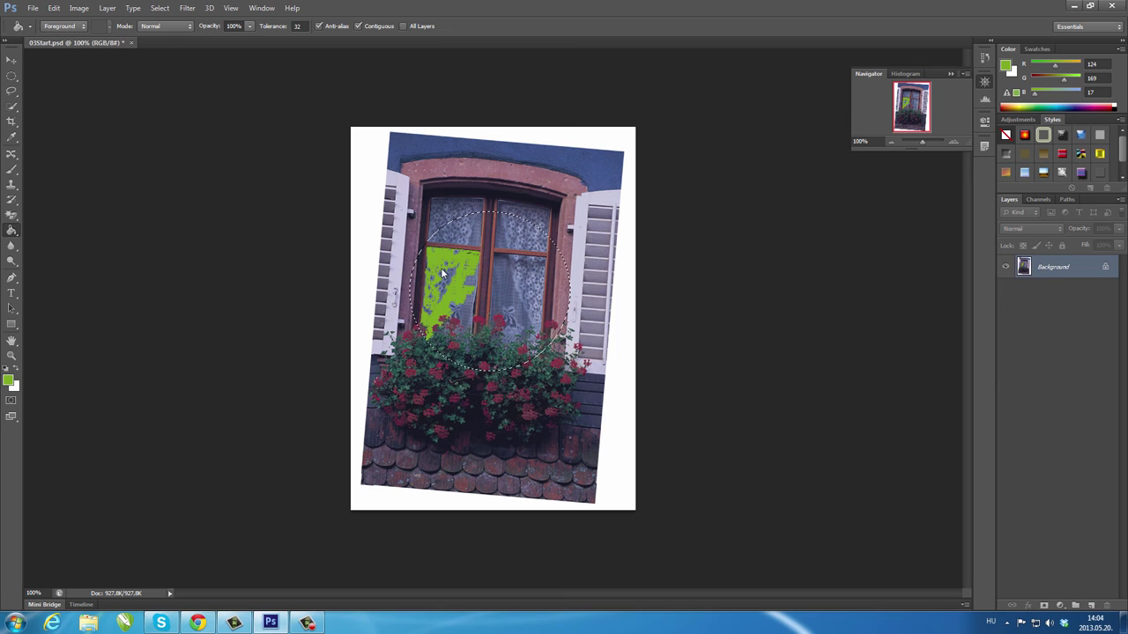
left_click(509, 228)
left_click(465, 219)
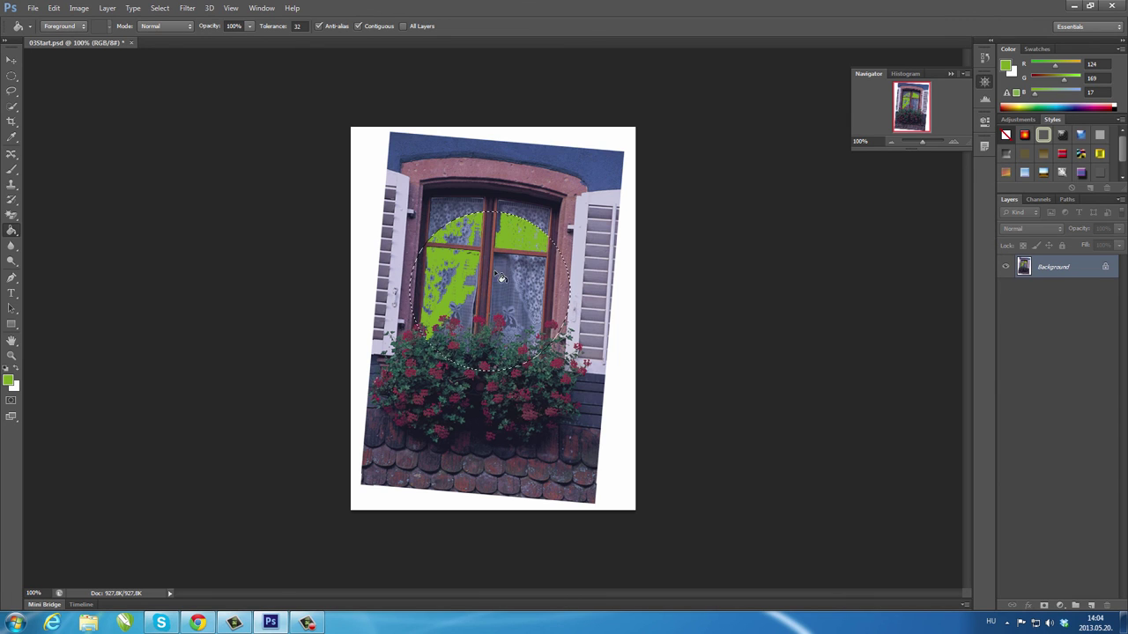
left_click(499, 273)
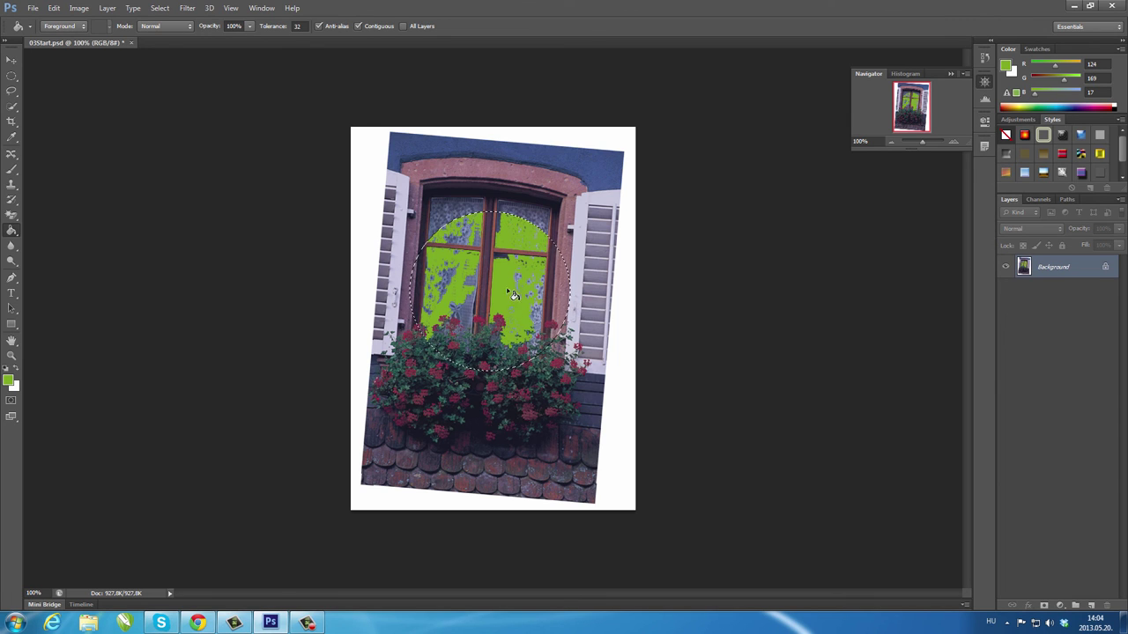
left_click(558, 282)
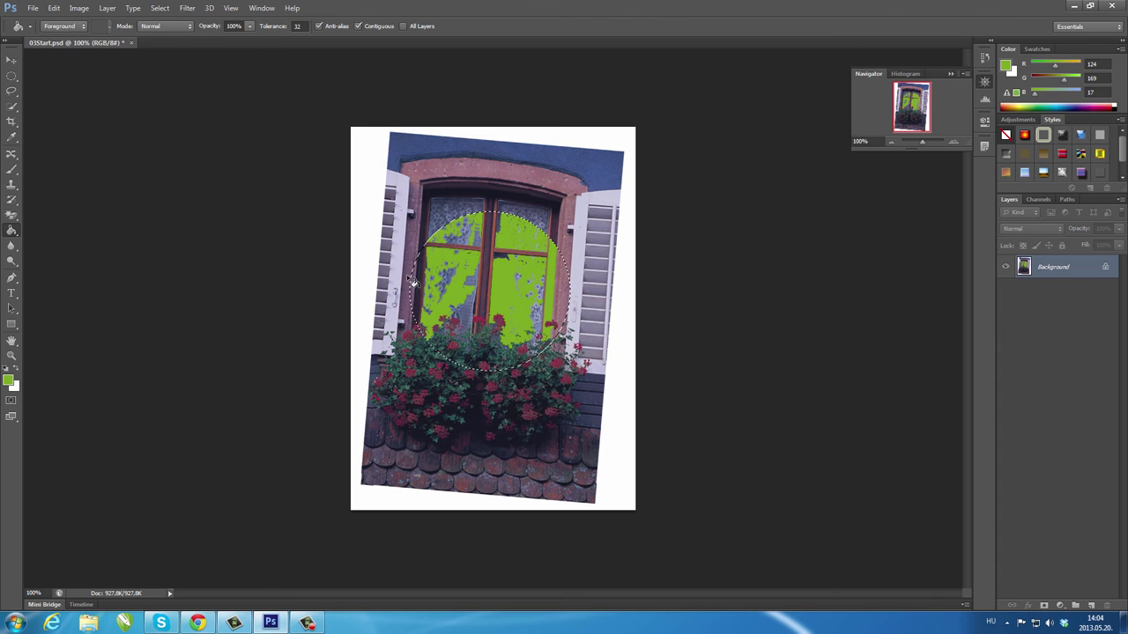
Fill the leftover blue patches and dark strip inside the ellipse with green
left_click(419, 295)
left_click(469, 283)
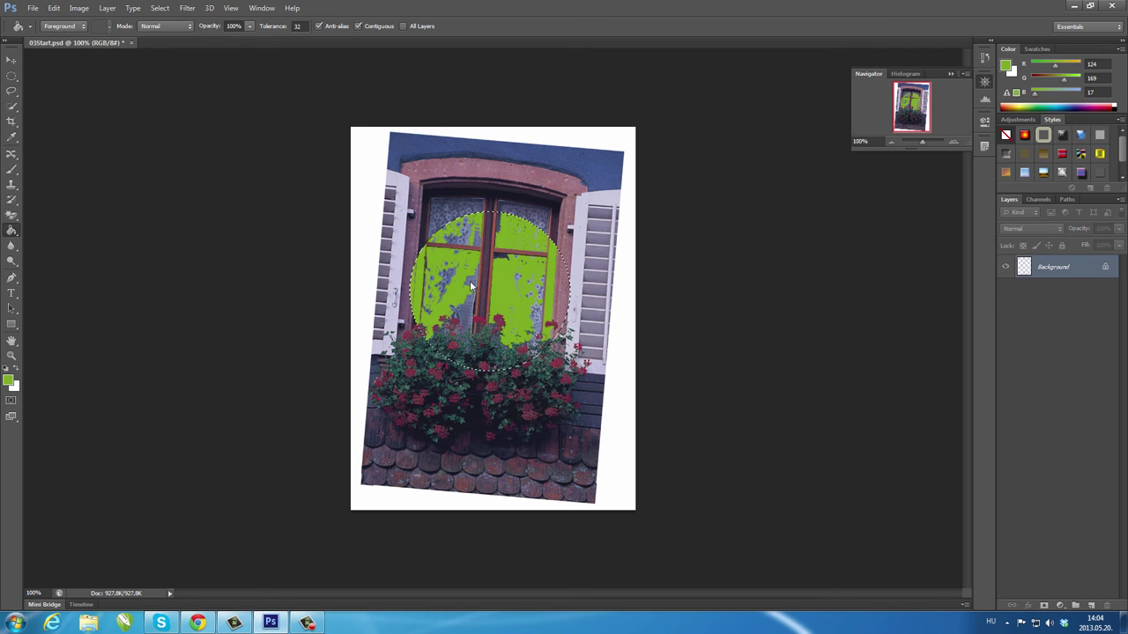
left_click(476, 240)
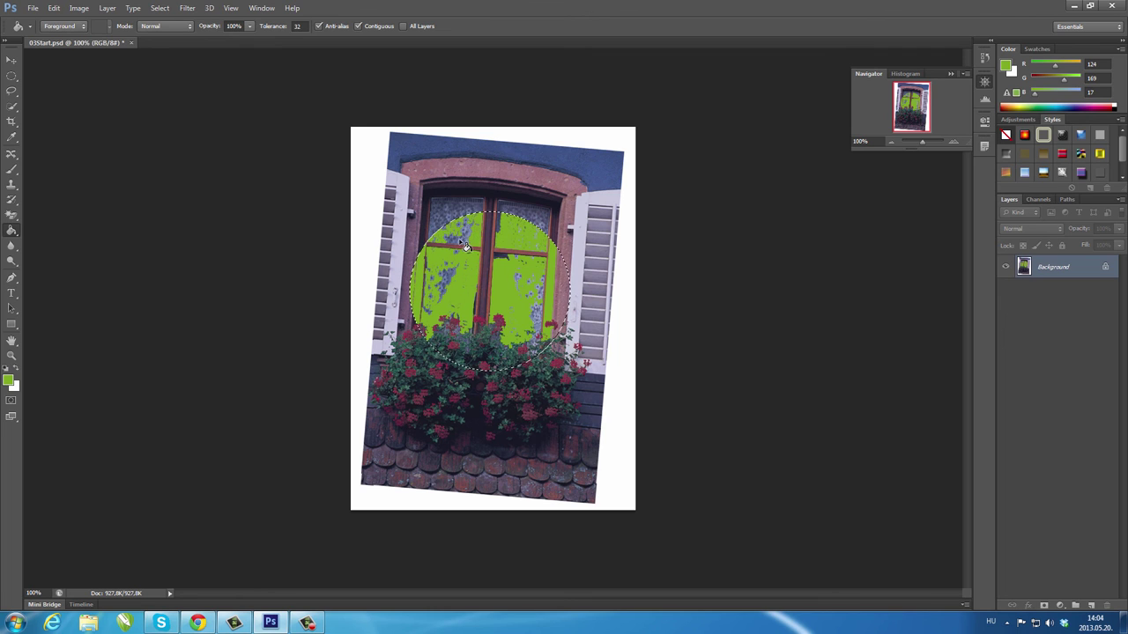
left_click(466, 247)
left_click(450, 248)
left_click(463, 232)
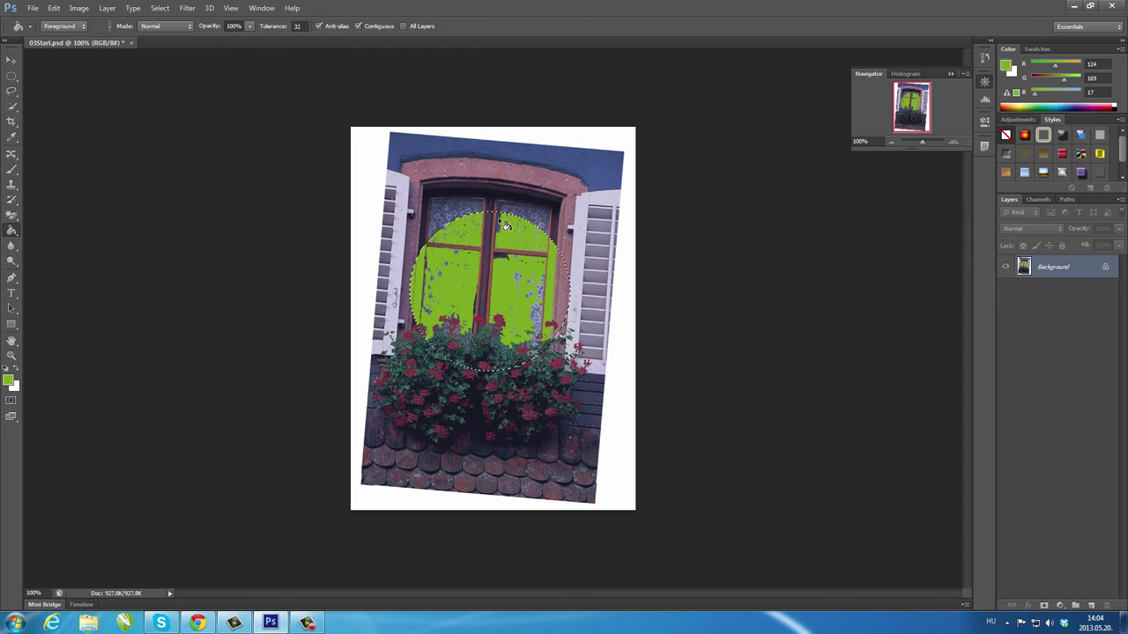
left_click(506, 231)
left_click(558, 286)
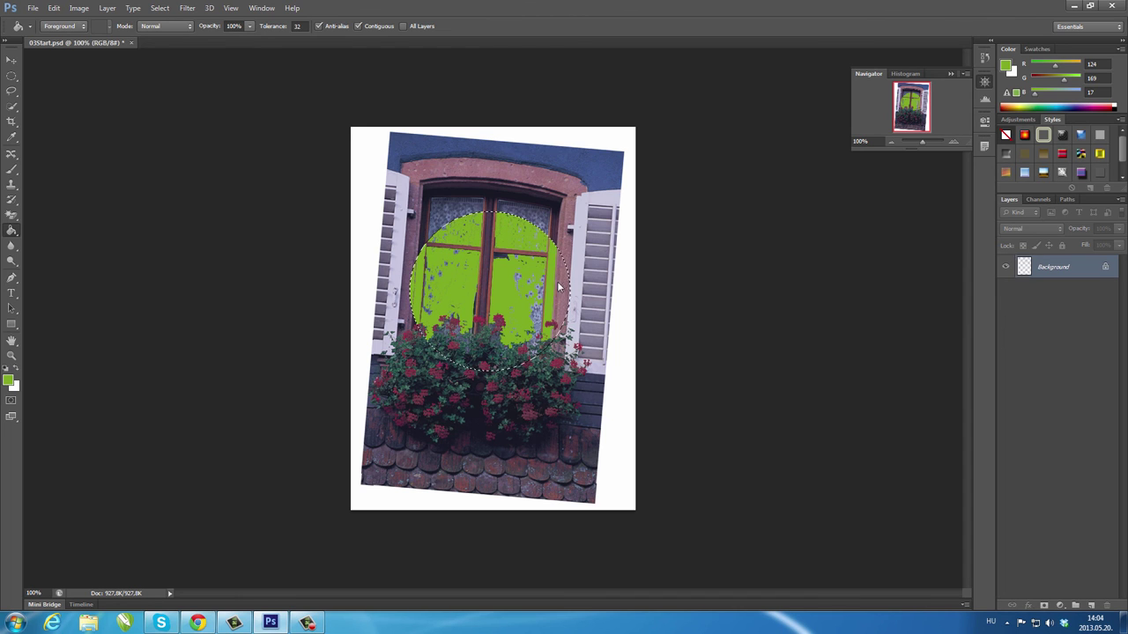
left_click(554, 331)
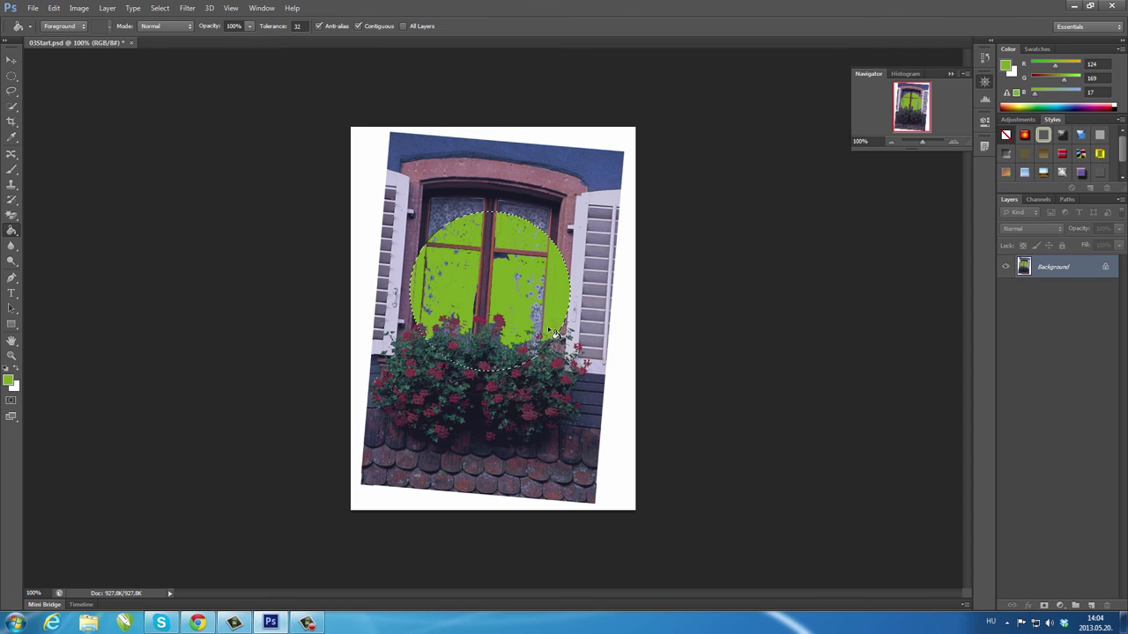
left_click(520, 286)
left_click(527, 284)
left_click(516, 246)
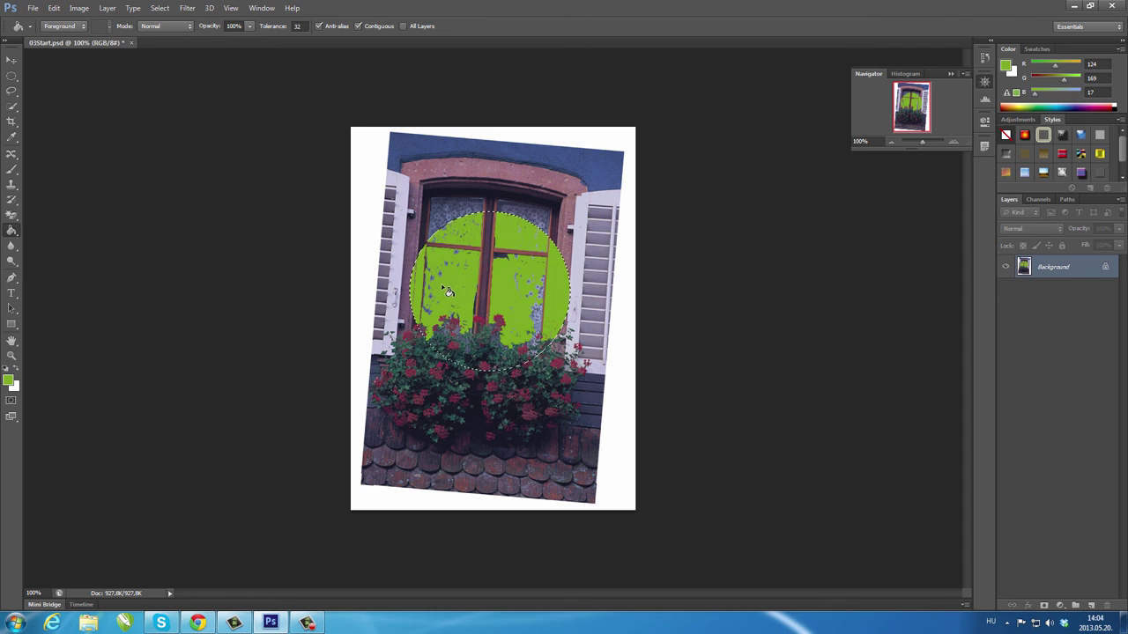